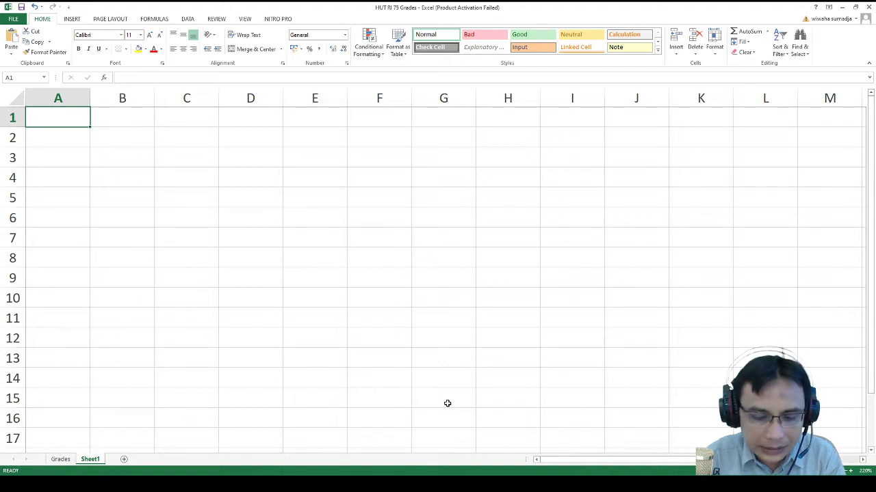
- Enter 'Kehadiran & Partisipasi' in A1 and autofit column A to the name
type("KeKehad")
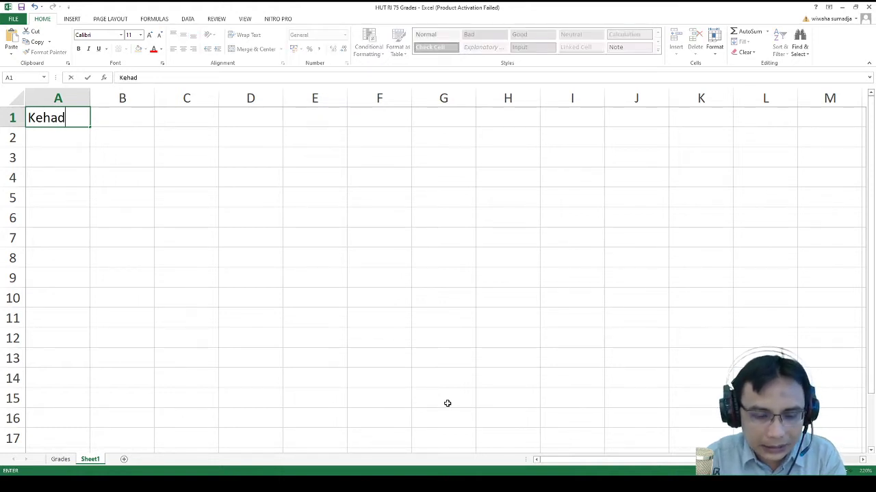
type("iran & ")
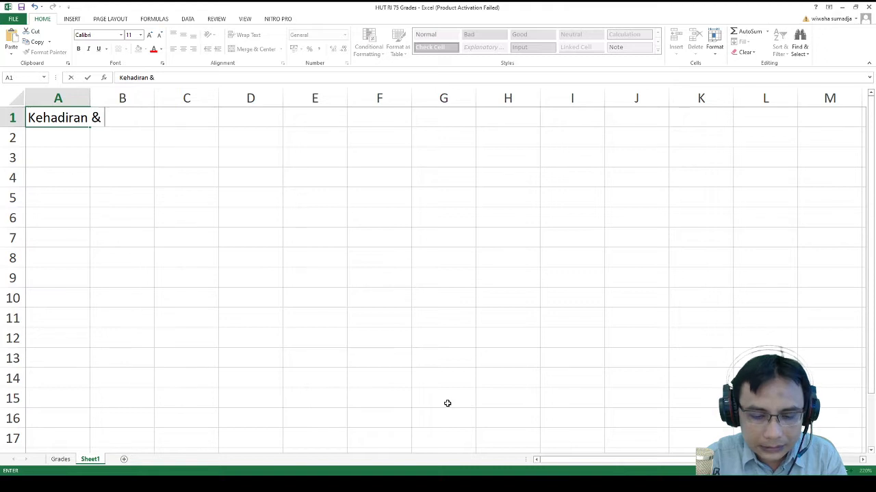
type("Partisipasi")
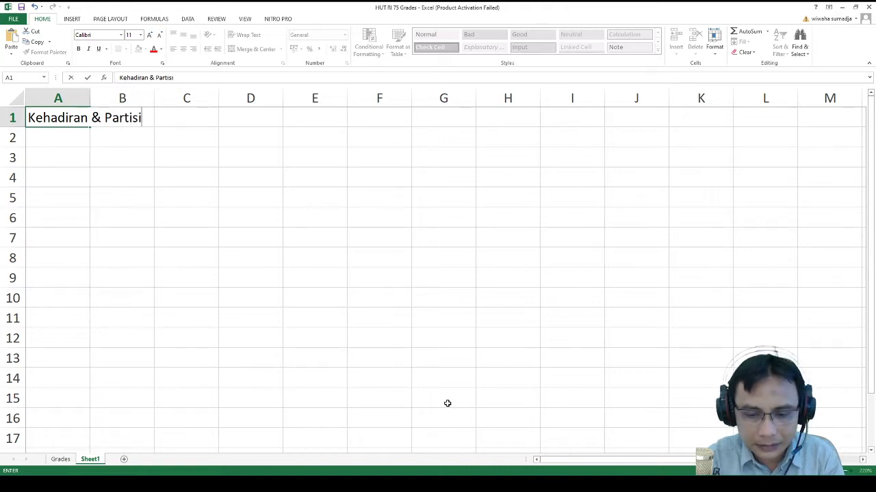
key("Return")
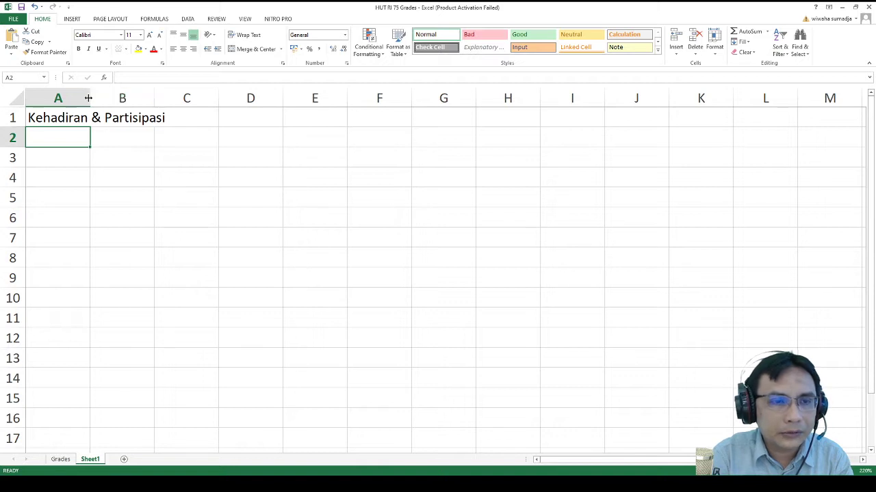
double_click(89, 97)
- Add Tugas, Ujian Tengah Semester and Ujian Akhir Semester below it, leaving row 3 empty
type("T")
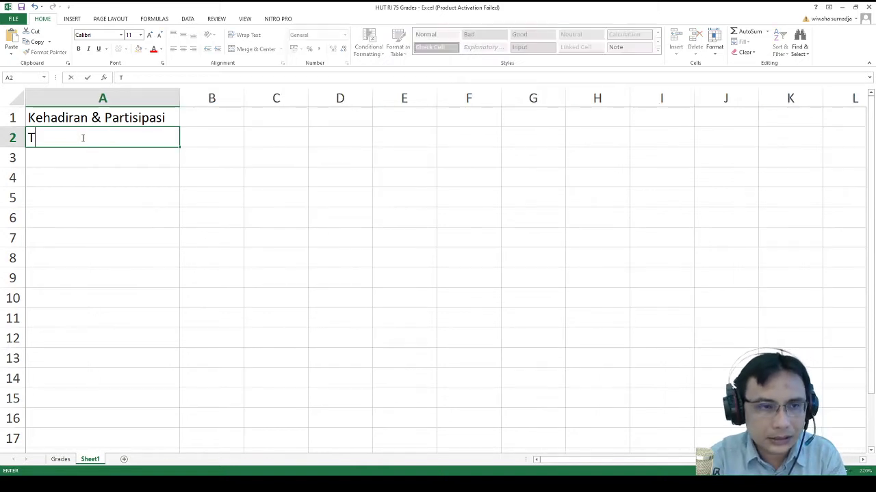
type("ugas")
key("Return")
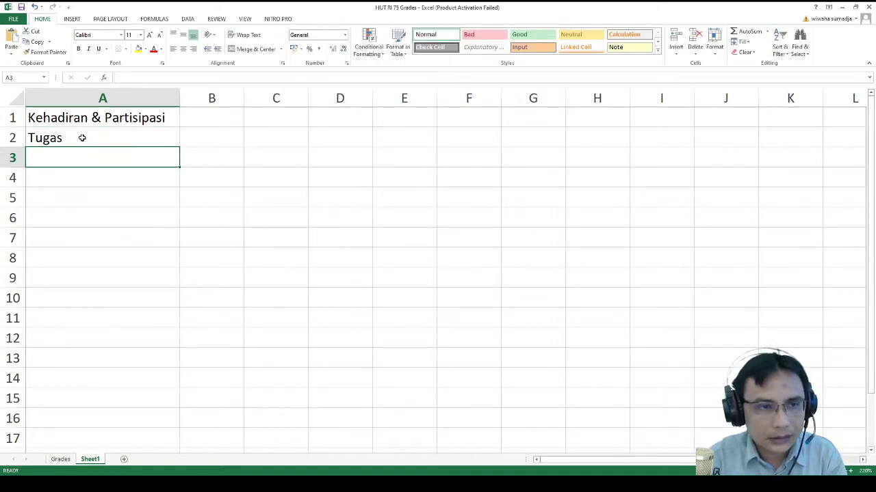
key("Down")
key("Down")
key("Up")
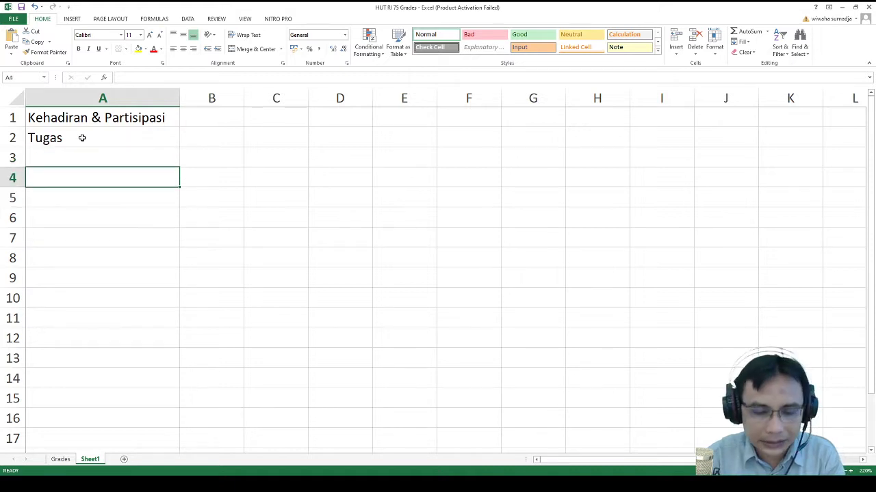
type("U")
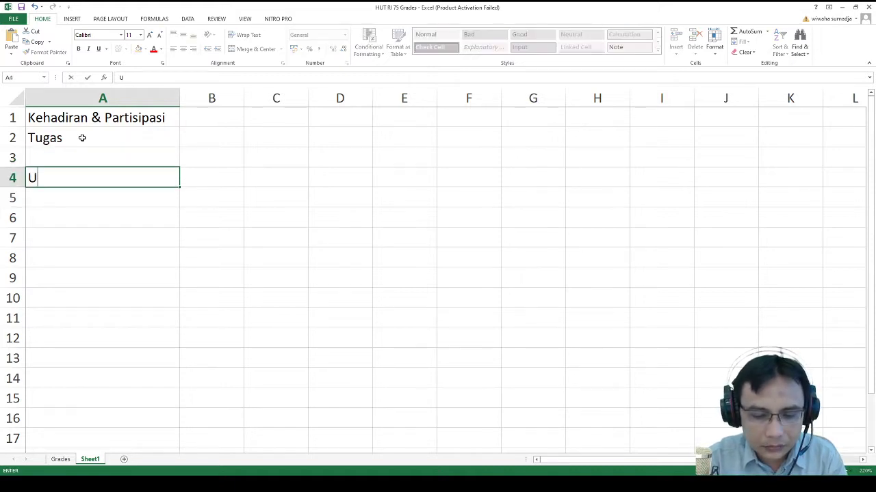
type("jian Tengah Semester")
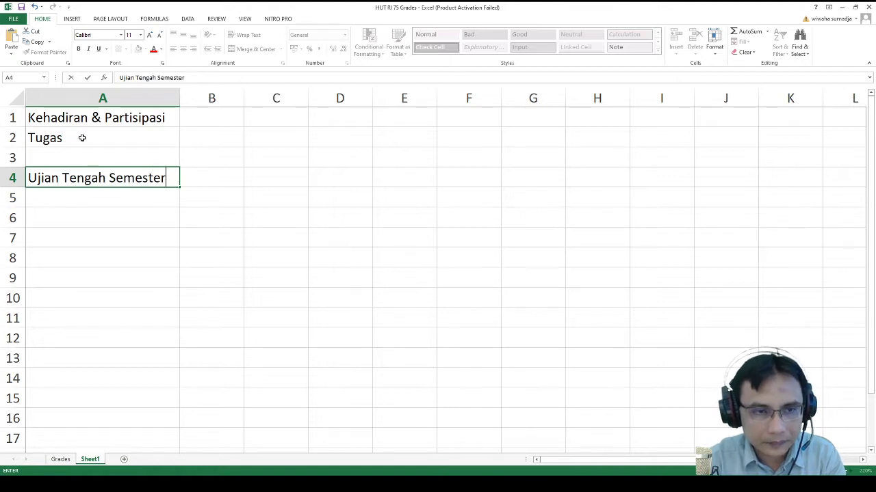
key("Return")
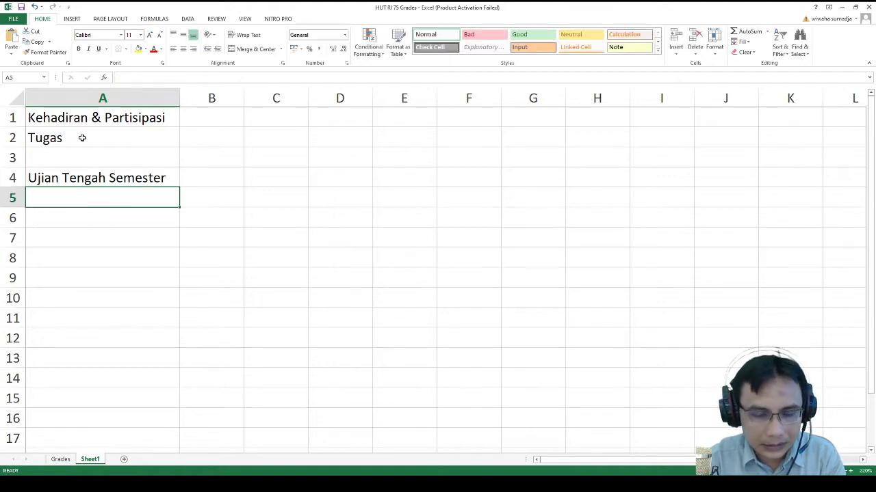
type("Ujian Akh")
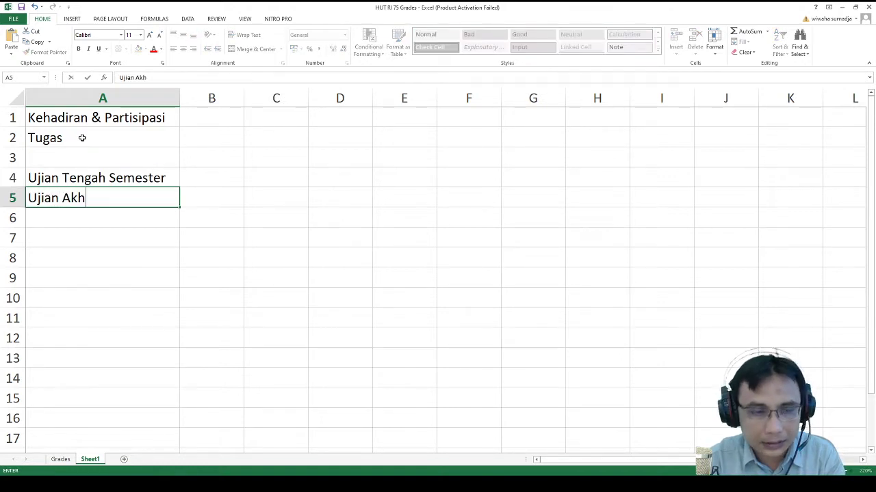
type("ir Semester")
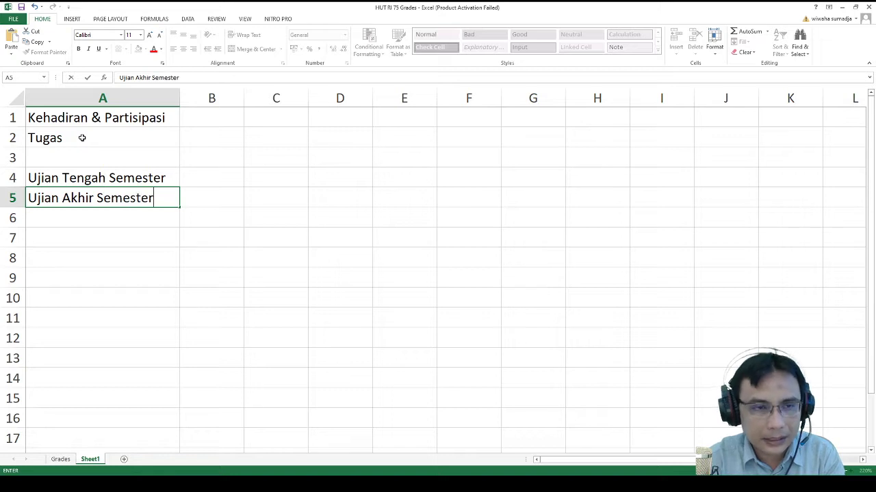
key("Return")
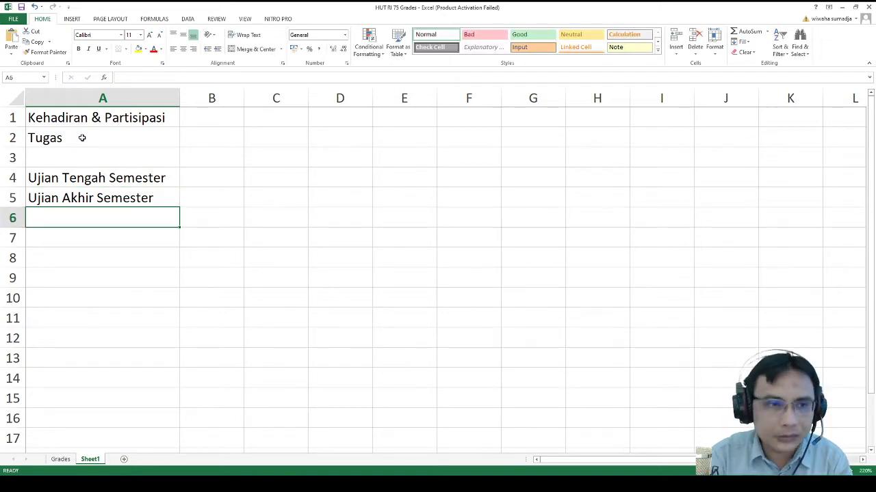
left_click(3, 158)
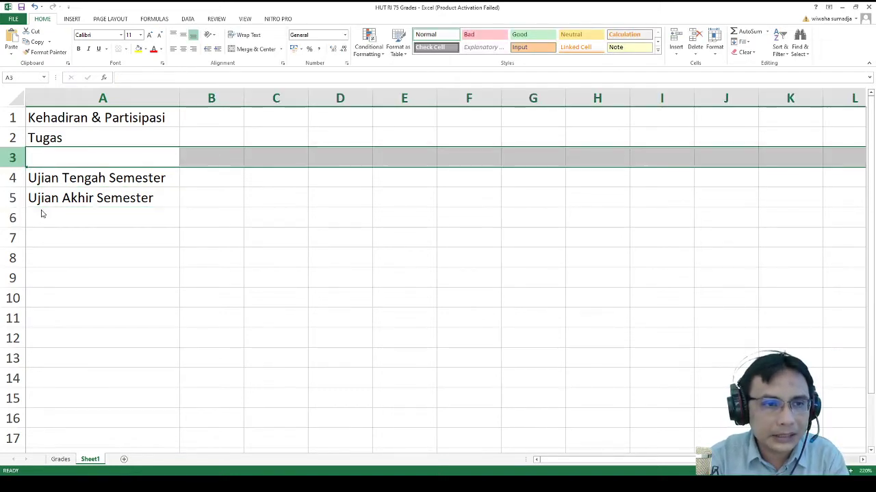
- Insert rows and list '* Tugas 1', '* Tugas 2' and '* Tugas 3' under Tugas
key("ctrl+shift+equal")
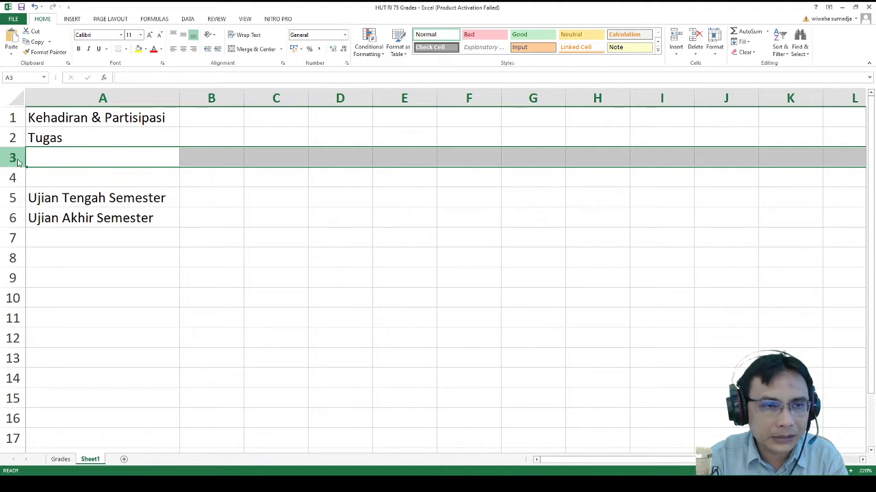
key("ctrl+shift+equal")
left_click(78, 154)
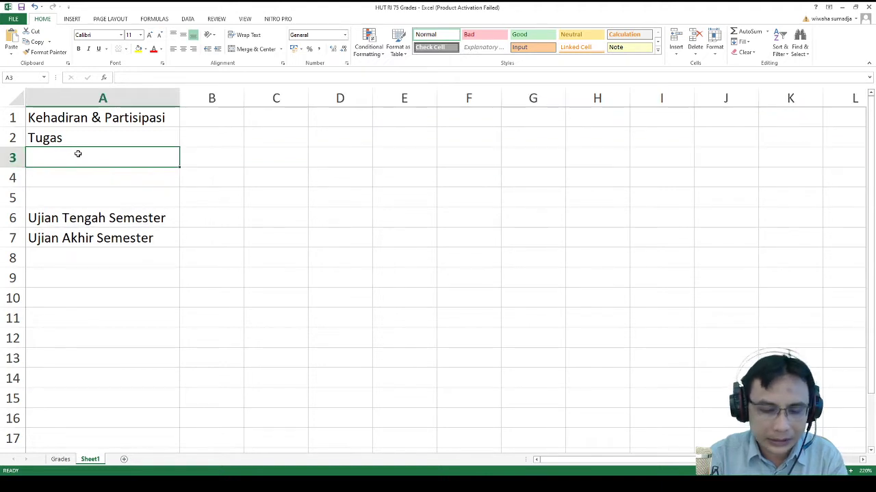
type("*")
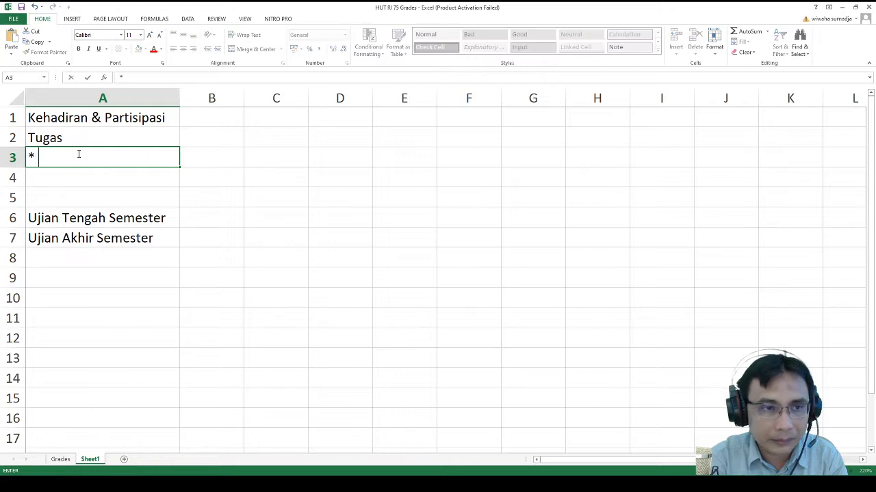
type(" Tugas ")
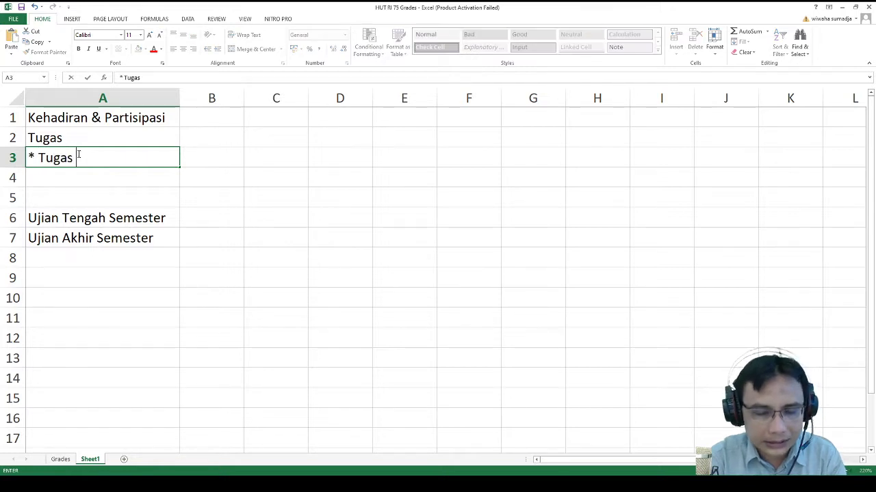
type("1")
key("Return")
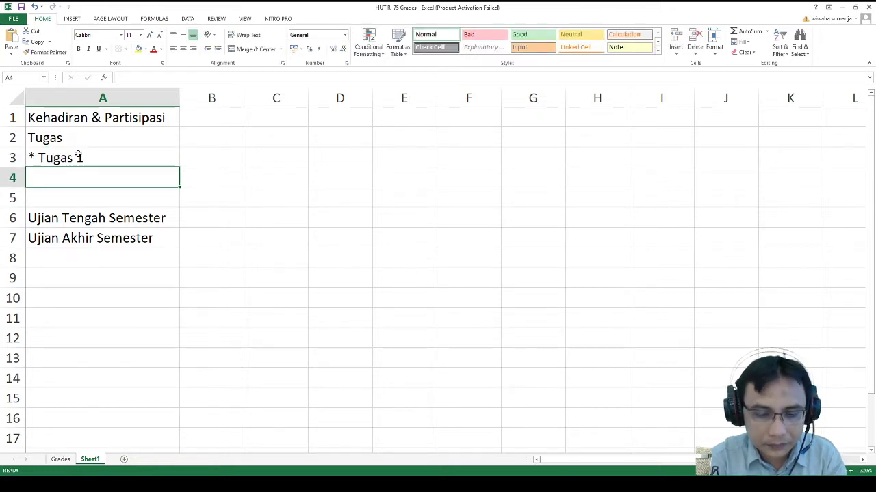
type("* Tugas 2")
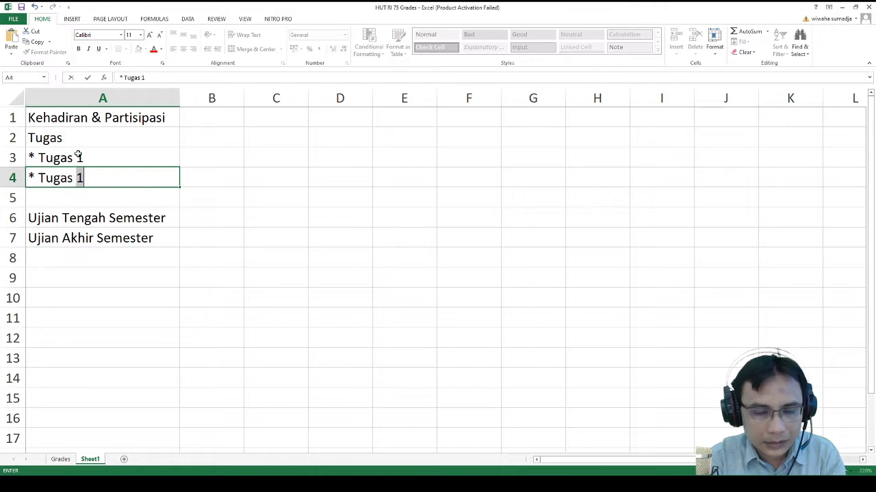
key("Return")
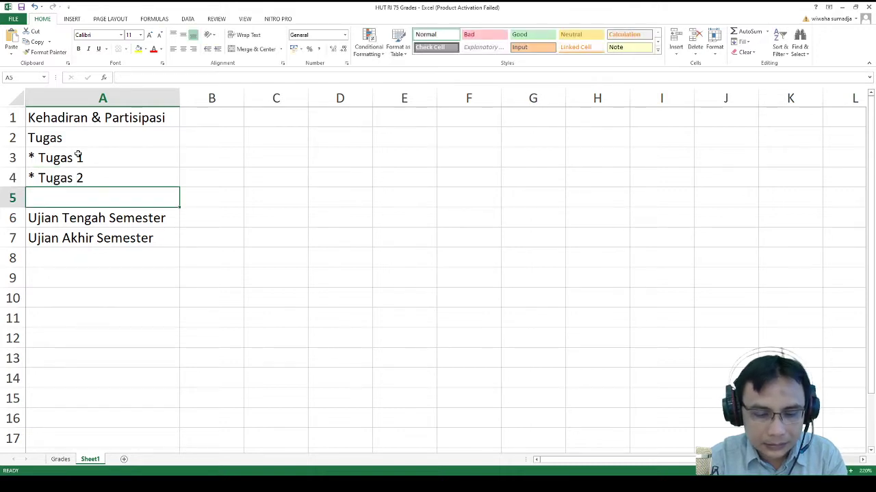
type("* Tugas")
key("Return")
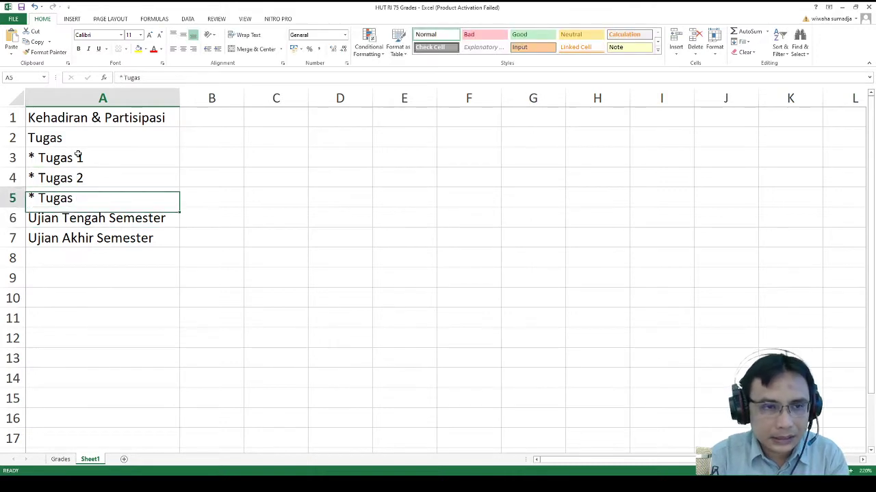
key("F2")
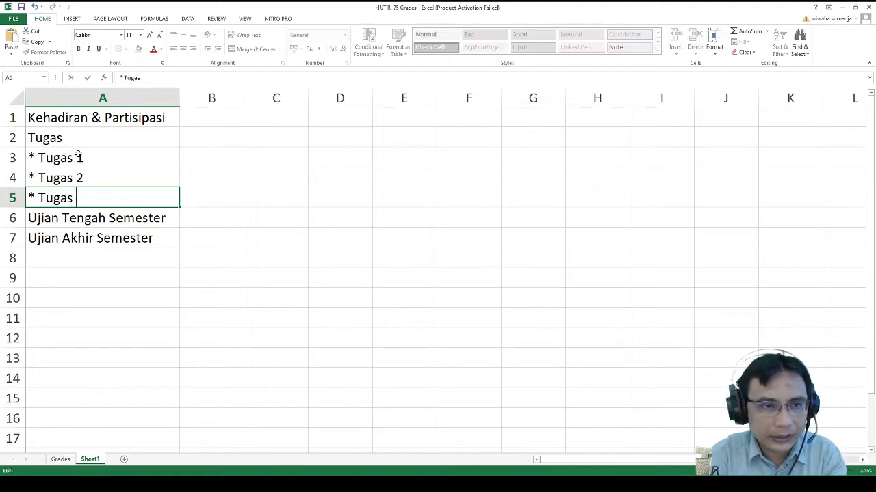
type("3")
key("Return")
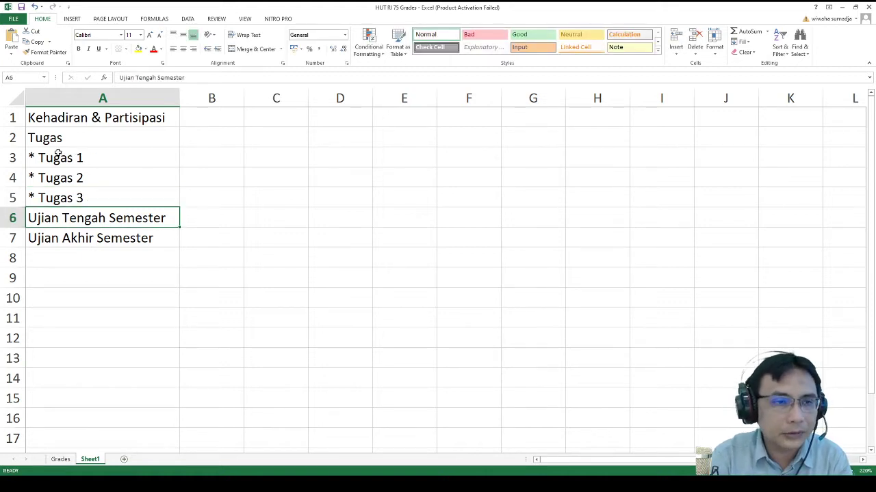
- Insert a row and add '* Kehadiran' in A2 under Kehadiran & Partisipasi
left_click(7, 139)
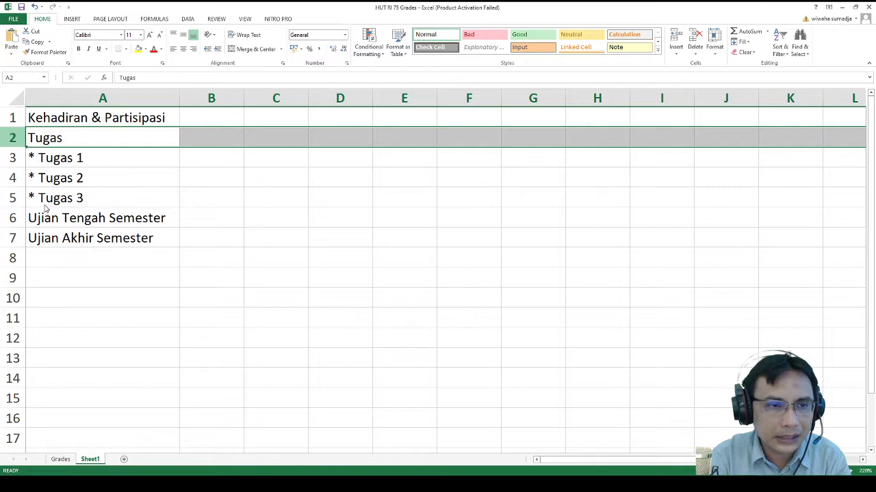
key("ctrl+plus")
left_click(73, 137)
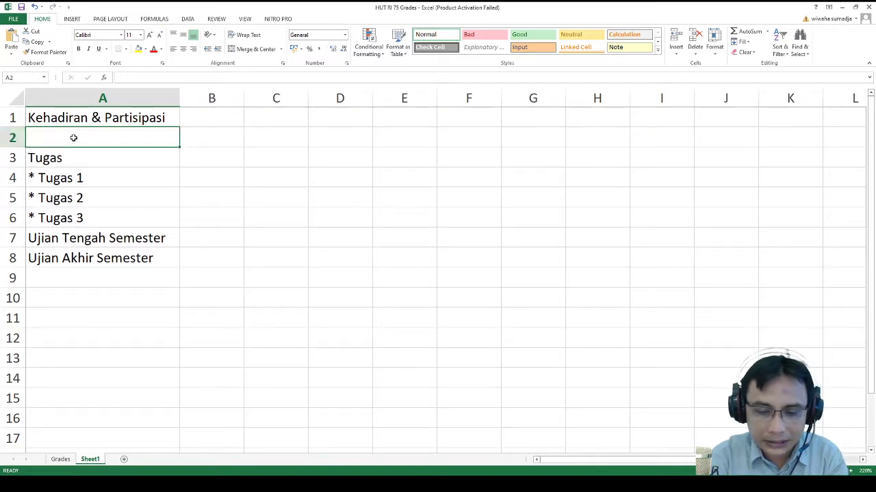
type("*")
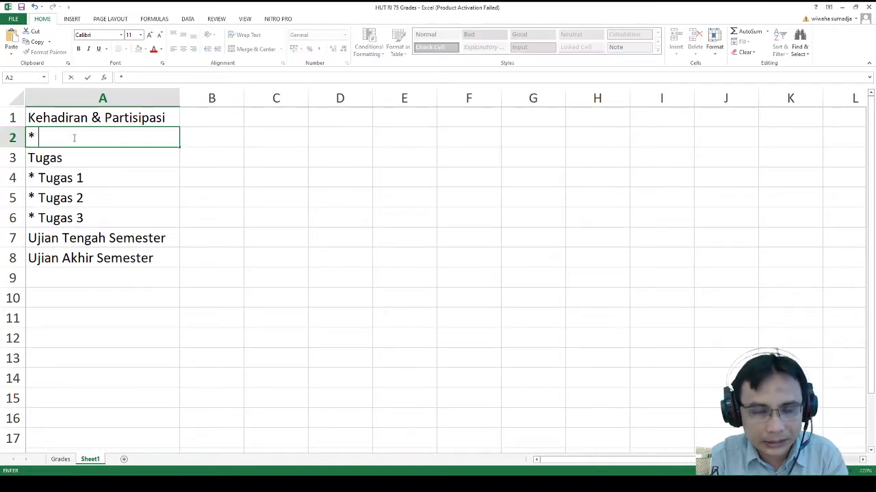
type(" Kehadiran")
key("ctrl+Return")
key("Down")
- Insert another row and add '* Partisipasi' in A3, then move to B1
left_click(6, 158)
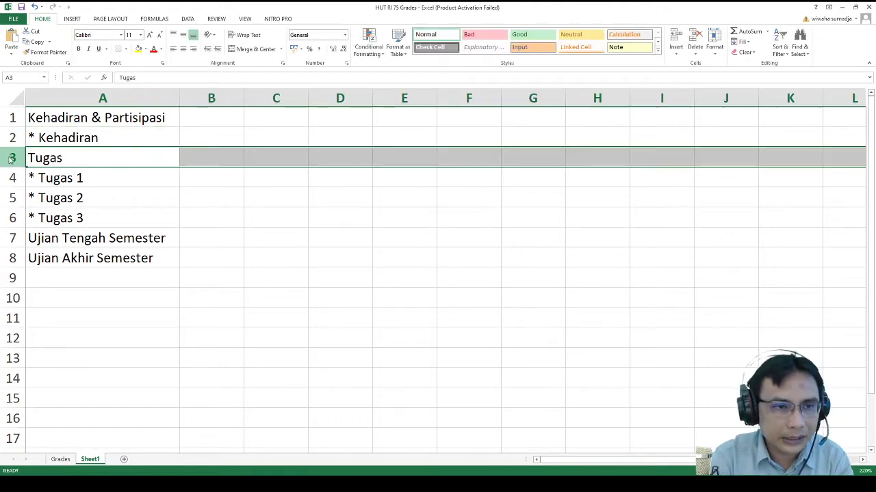
key("ctrl+shift+plus")
left_click(55, 161)
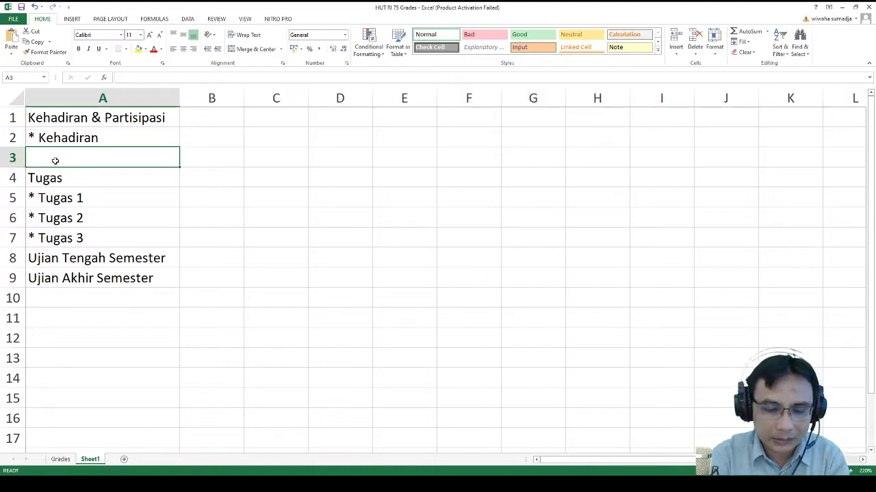
type("* P")
key("BackSpace")
type("Partisia")
key("BackSpace")
type("pasi")
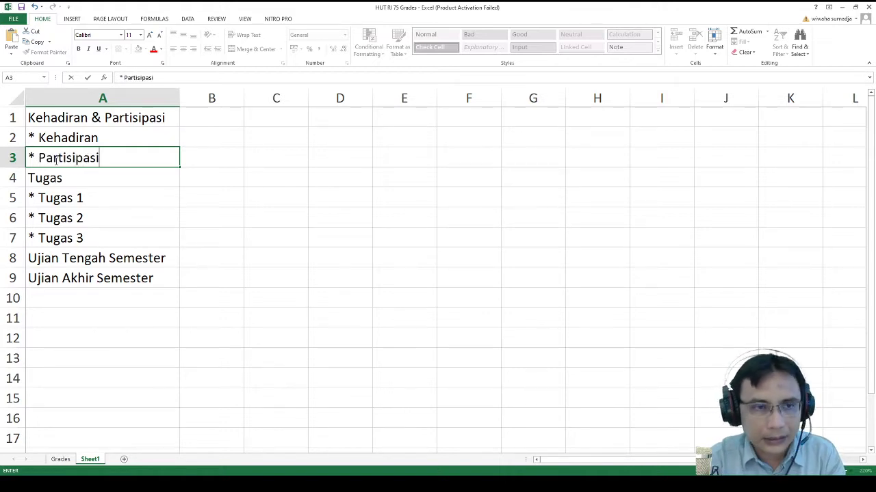
key("Return")
key("Up")
key("Right")
key("Up")
key("Up")
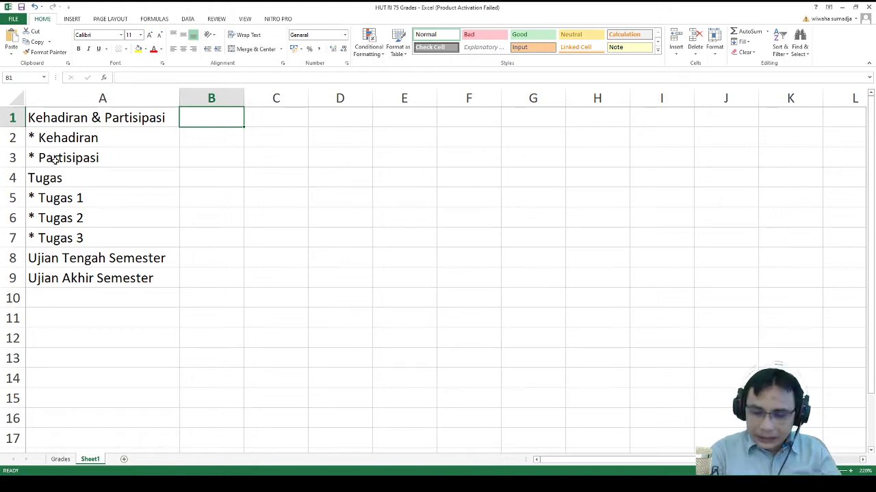
- Enter a maximum of 100 in column B for Kehadiran, Partisipasi, Tugas 1–3 and both exams
key("Down")
type("100")
key("Return")
type("100")
key("ctrl+Return")
key("Down")
key("Down")
type("100")
key("Return")
type("100")
key("Return")
type("100")
key("ctrl+Return")
key("Down")
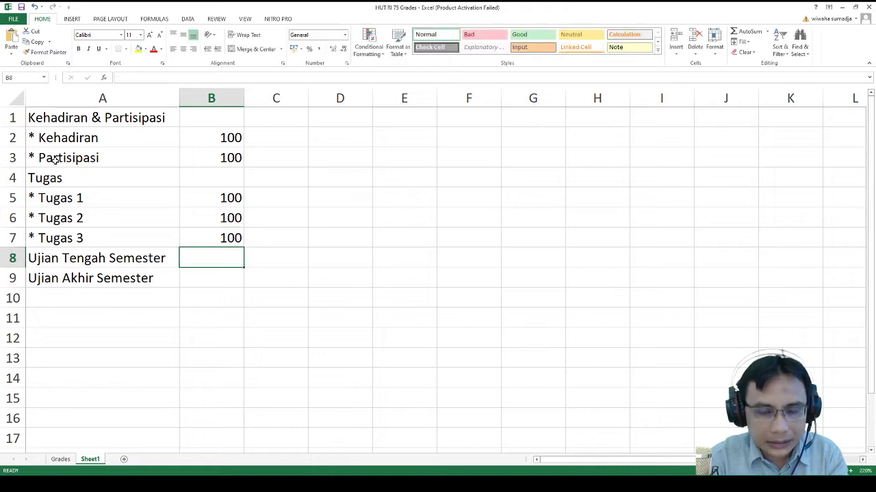
type("100")
key("ctrl+Return")
key("Down")
type("100")
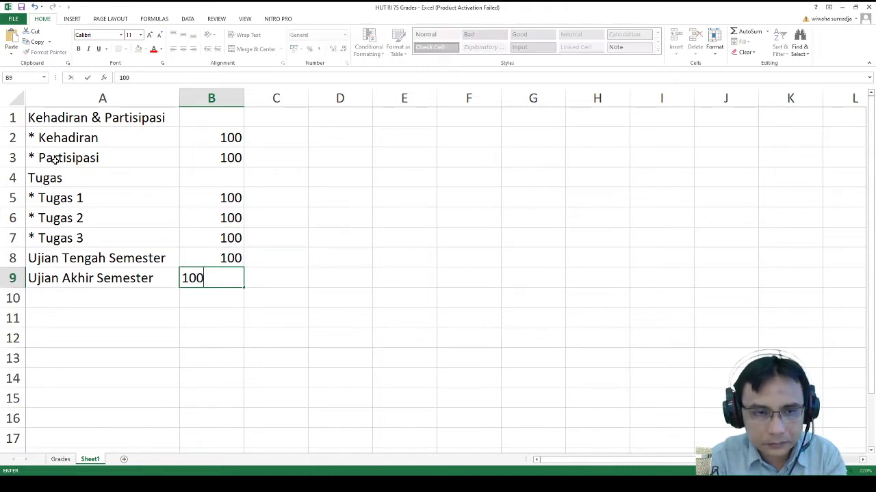
key("Return")
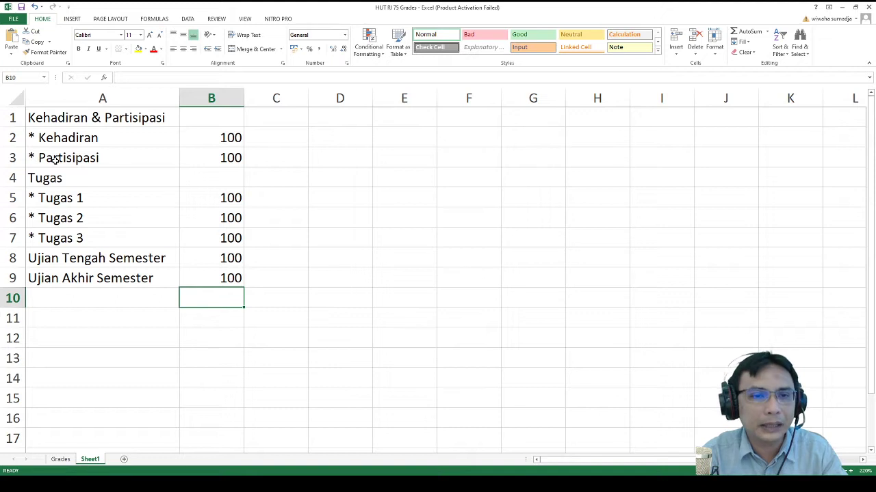
- Move through columns B and C to reach the Kehadiran weight cell C2
key("Up")
key("Up")
key("Up")
key("Up")
key("Up")
key("Up")
key("Up")
key("Up")
key("Up")
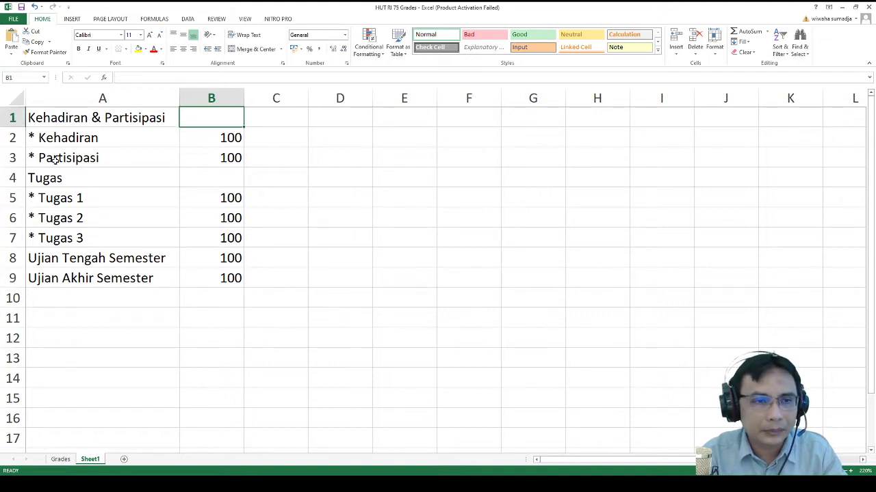
key("Right")
key("Down")
key("Up")
key("Right")
key("Left")
key("Left")
key("Right")
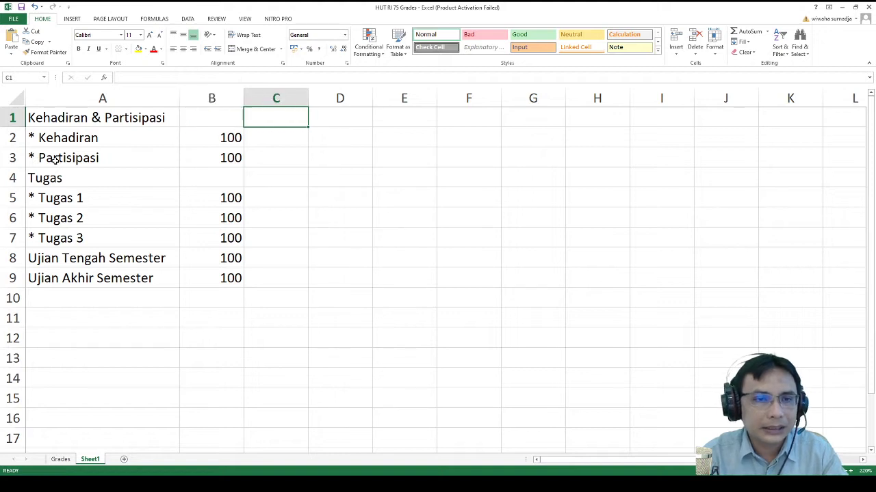
key("Left")
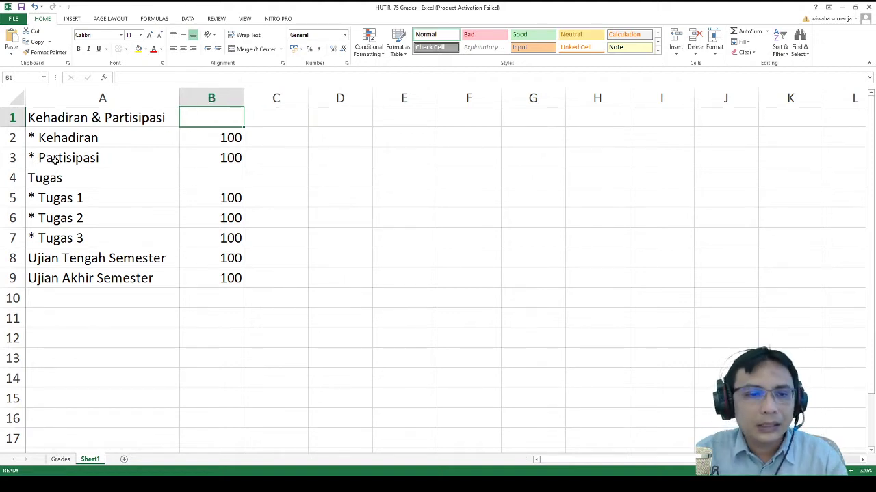
key("Down")
key("Down")
key("Down")
key("Down")
key("Down")
key("Down")
key("Down")
key("Down")
key("Down")
key("Down")
key("Down")
key("Up")
key("Up")
key("Up")
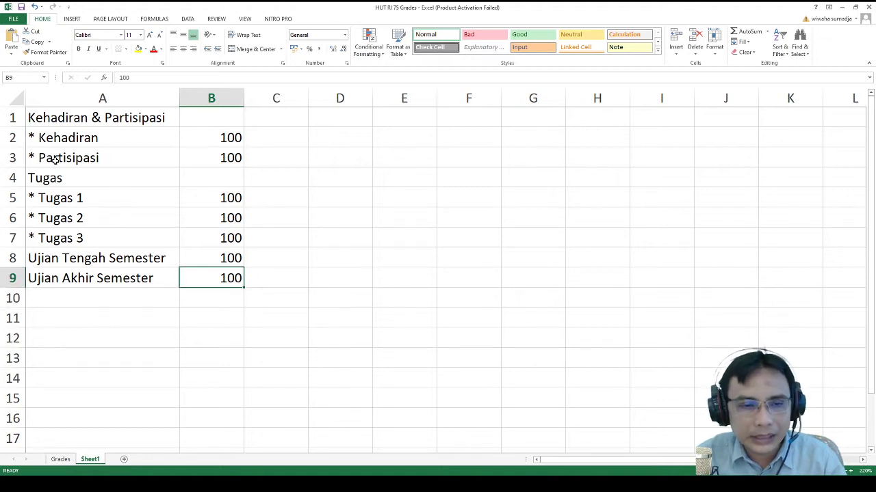
key("Right")
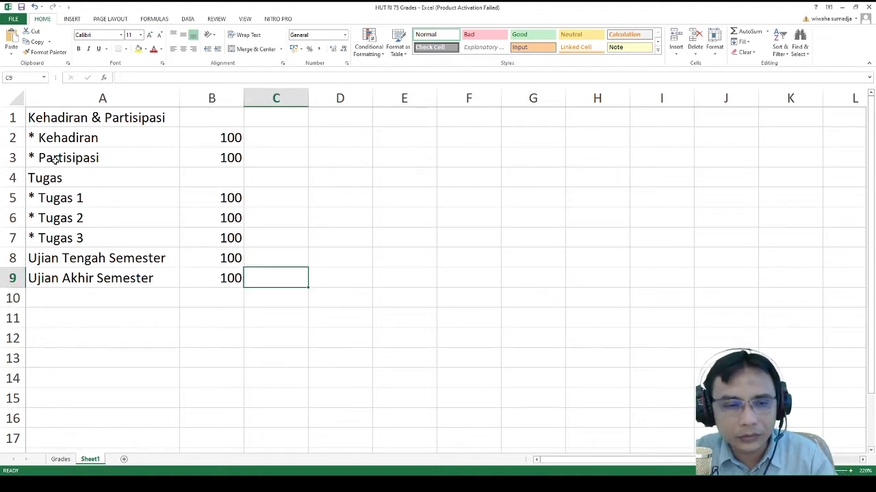
key("Up")
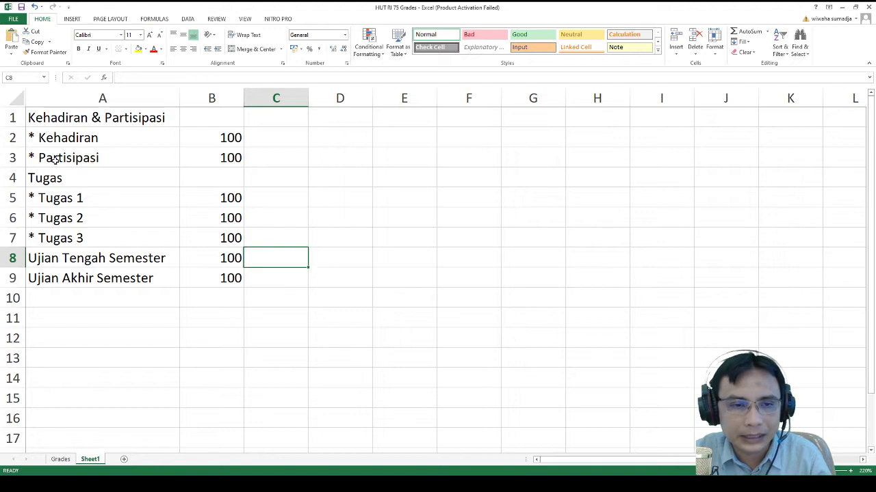
key("Up")
key("Up")
key("Up")
key("Up")
key("Up")
key("Up")
key("Up")
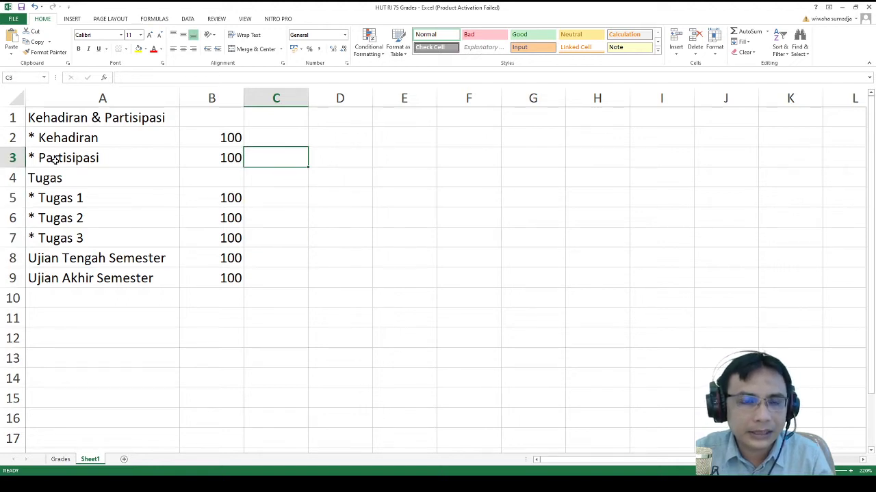
key("Left")
key("Left")
key("Down")
key("Right")
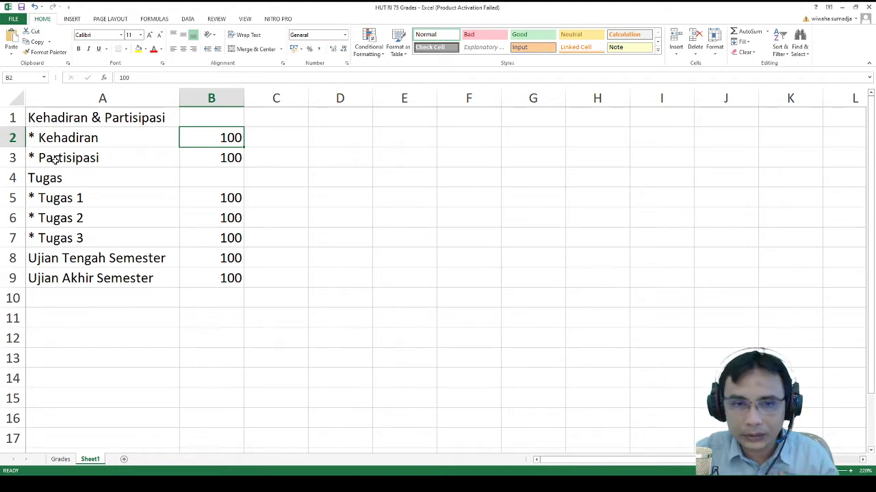
key("Right")
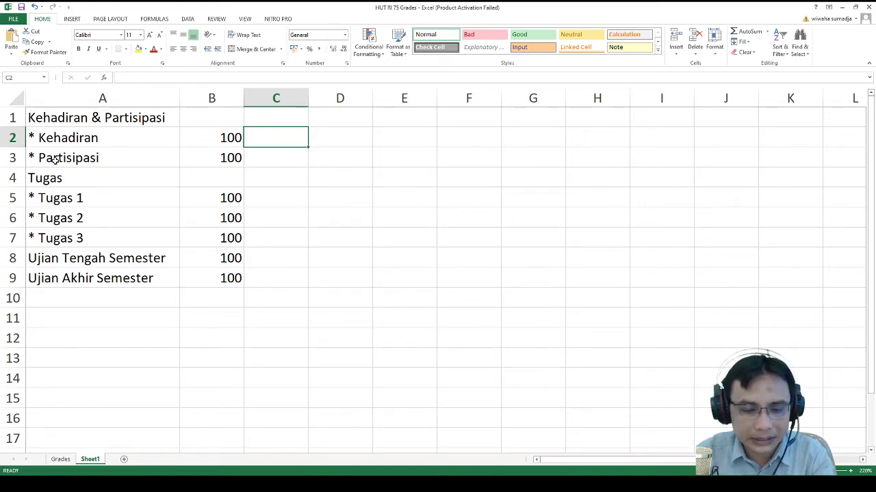
- Enter weights of 5 for Kehadiran and Partisipasi and 25 for each semester exam
type("5")
key("Return")
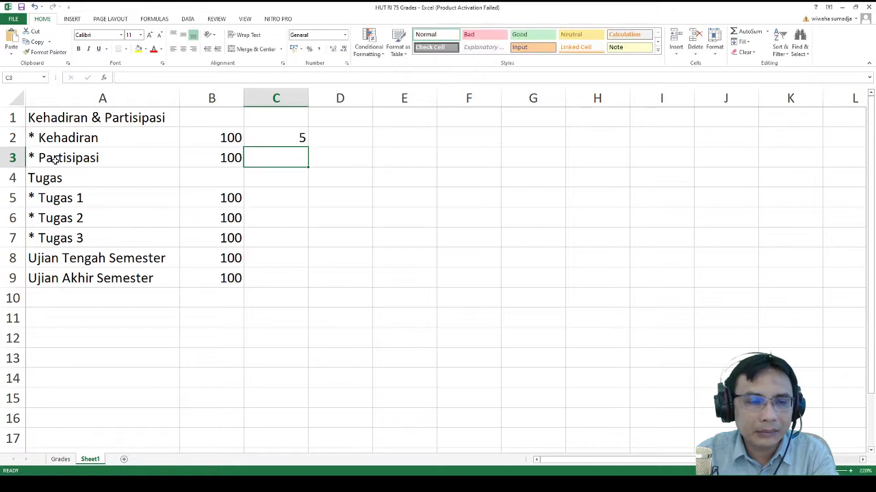
type("5")
key("Return")
key("Down")
key("Down")
key("Down")
key("Down")
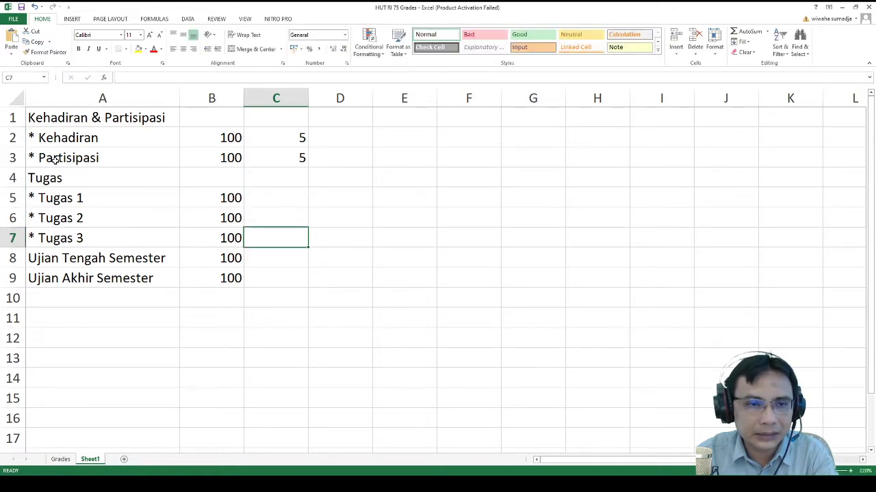
type("25")
key("Return")
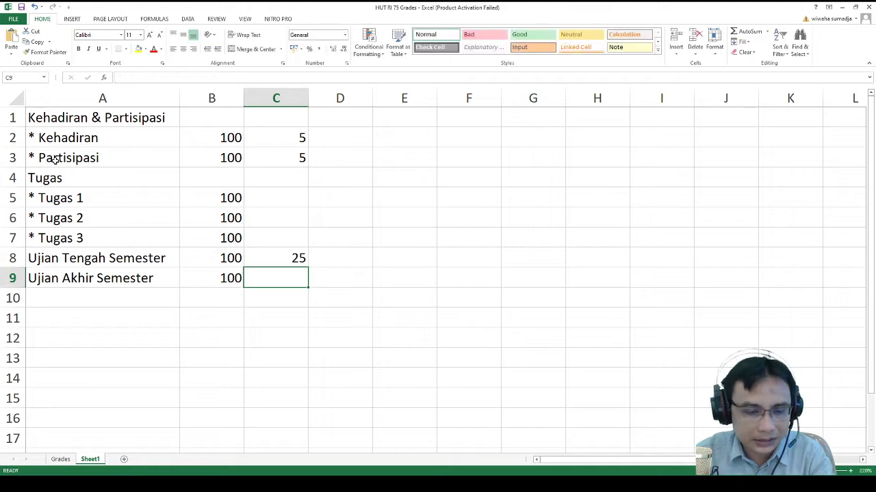
type("25")
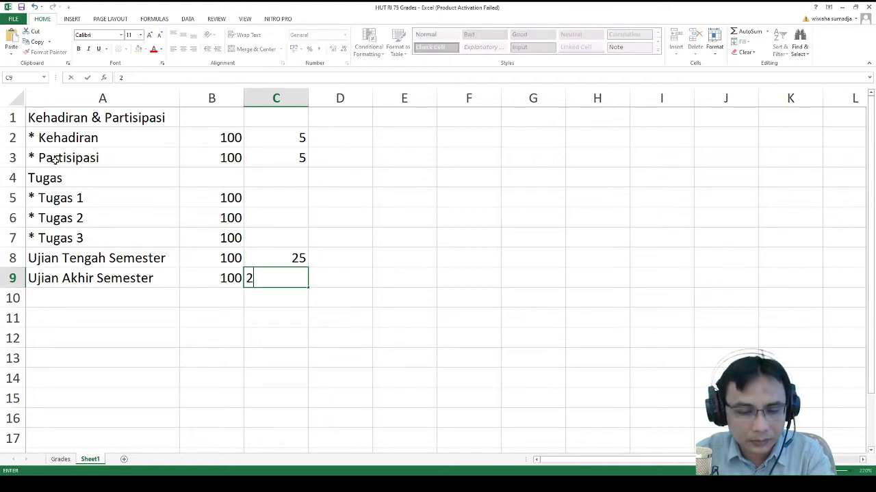
key("Return")
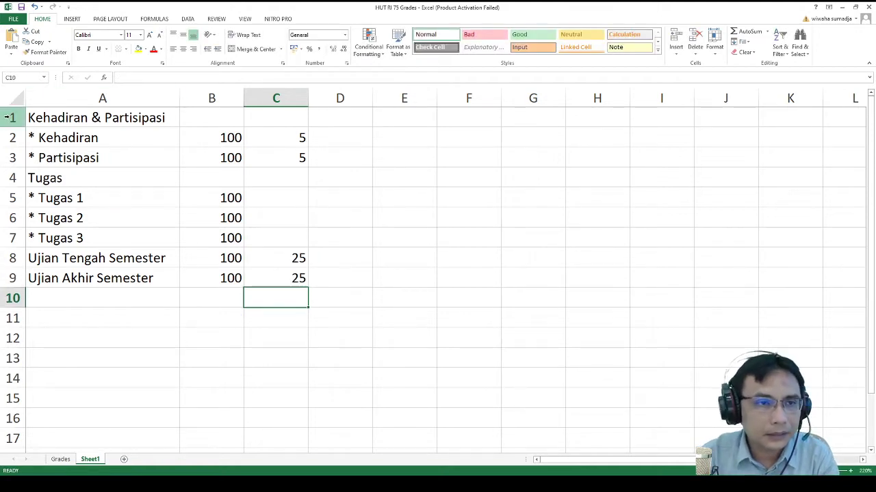
left_click(10, 117)
- Insert an empty row above the list and give Tugas a weight of 40
key("ctrl+shift+plus")
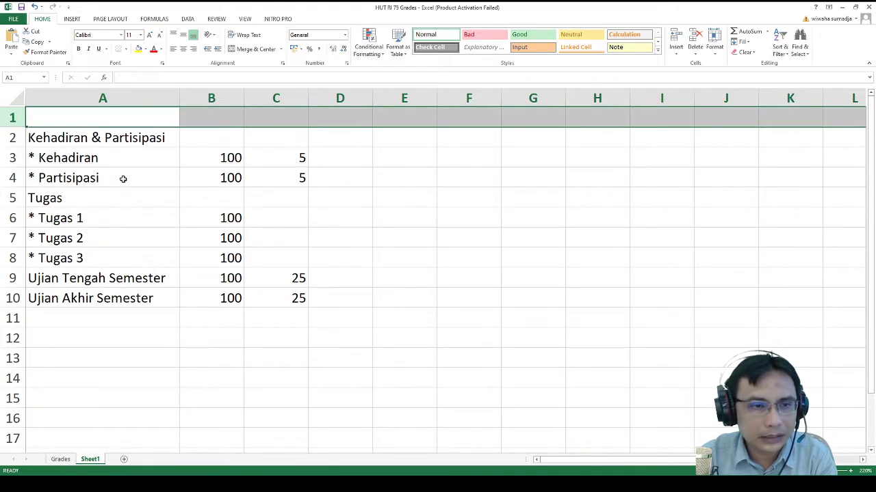
left_click(279, 201)
left_click(295, 222)
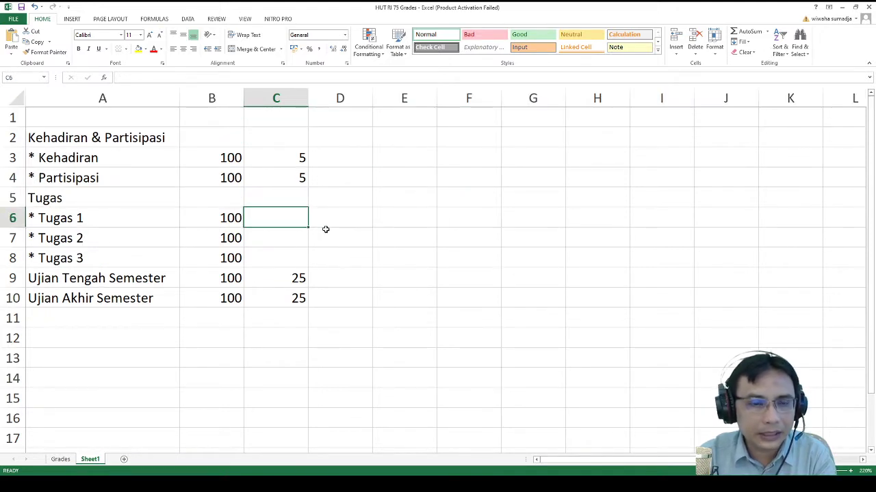
key("Left")
key("Right")
key("Up")
key("Up")
key("Up")
key("Down")
key("Down")
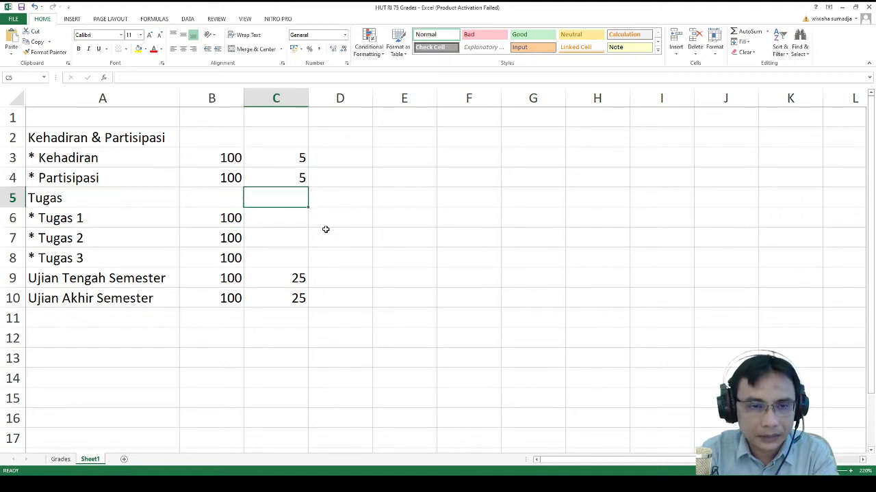
type("40")
key("Return")
- Set the Tugas maximum to =SUM(B6:B8)/3, averaging Tugas 1–3 to 100
key("Down")
key("Down")
key("Down")
key("Up")
key("Up")
key("Up")
key("Up")
key("Down")
key("Down")
key("Down")
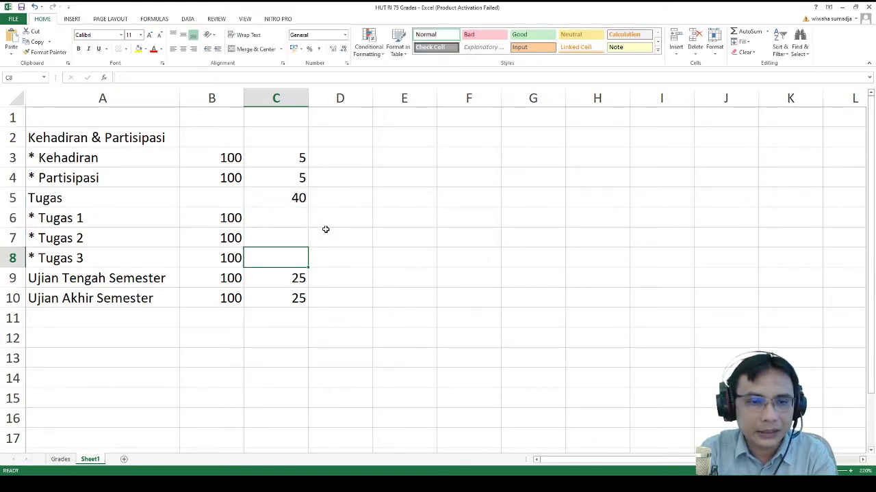
key("Left")
key("Up")
key("Up")
key("Up")
key("Right")
key("Left")
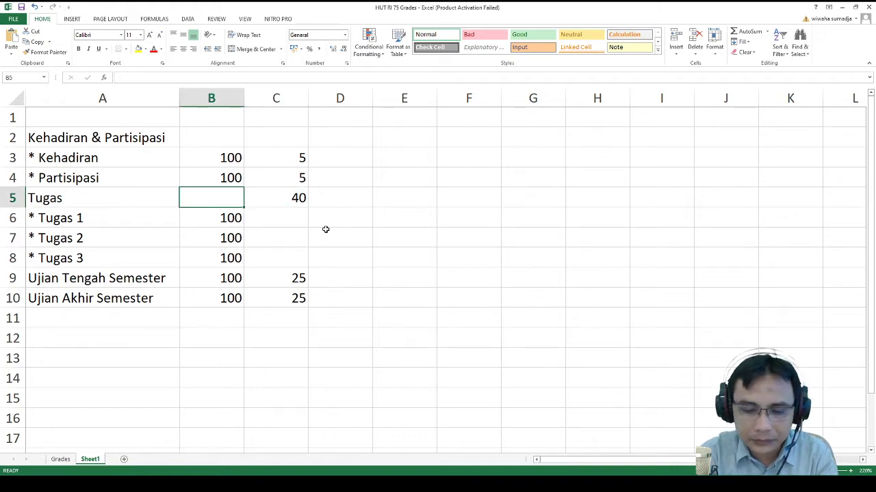
type("=sum(")
key("Down")
key("shift+Down")
key("shift+Down")
key("Return")
key("Up")
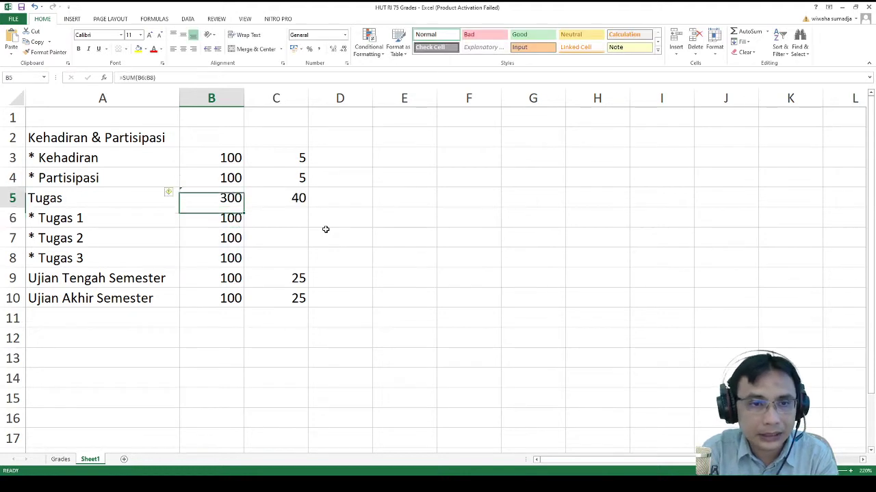
left_click(197, 78)
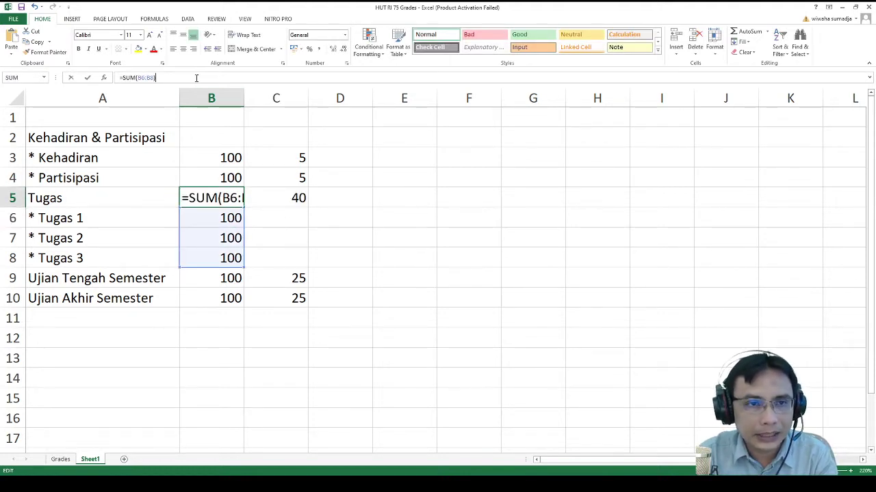
type("/3")
key("Return")
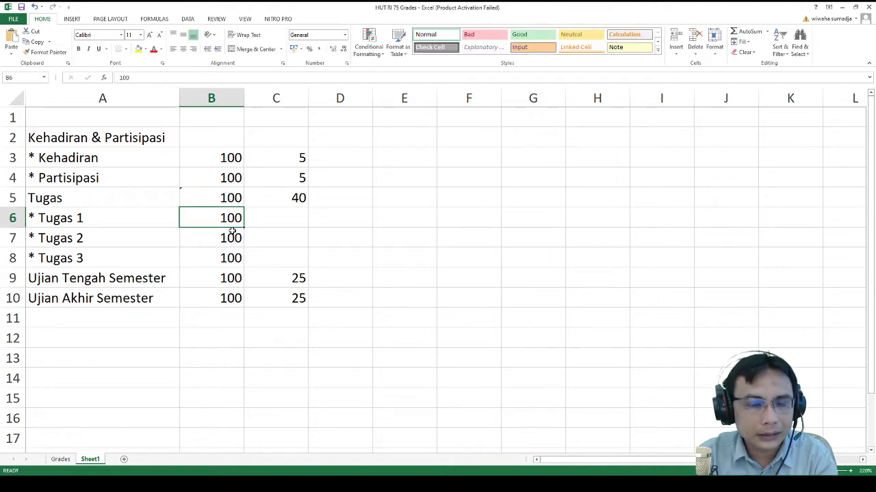
left_click(350, 156)
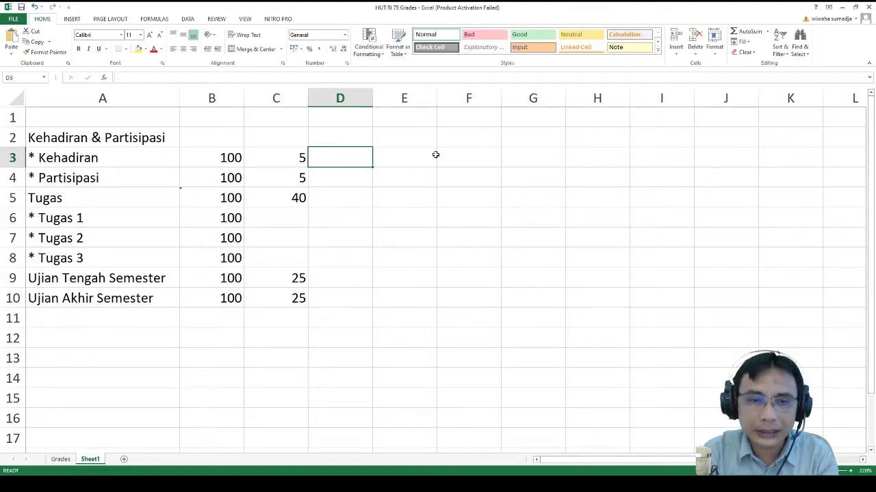
- Enter =B3*C3/100 in D3 to get Kehadiran's weighted contribution of 5
type("=")
key("Left")
key("Left")
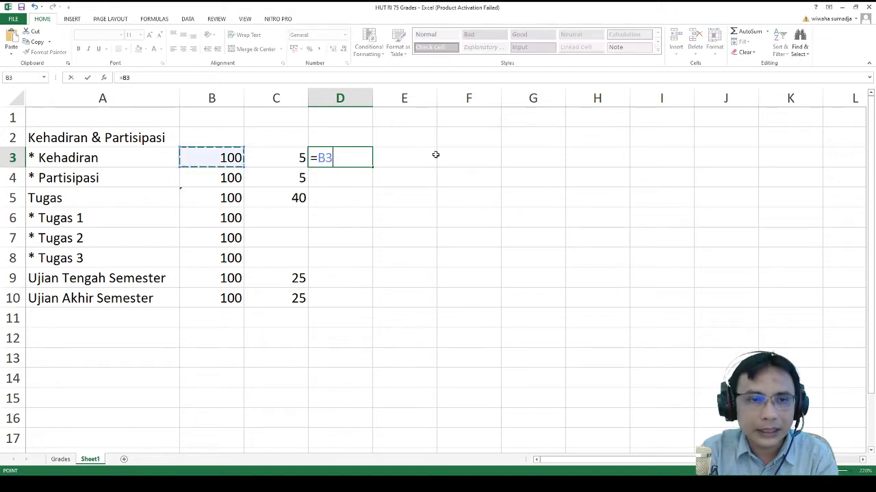
type("*")
key("Left")
key("Return")
key("Up")
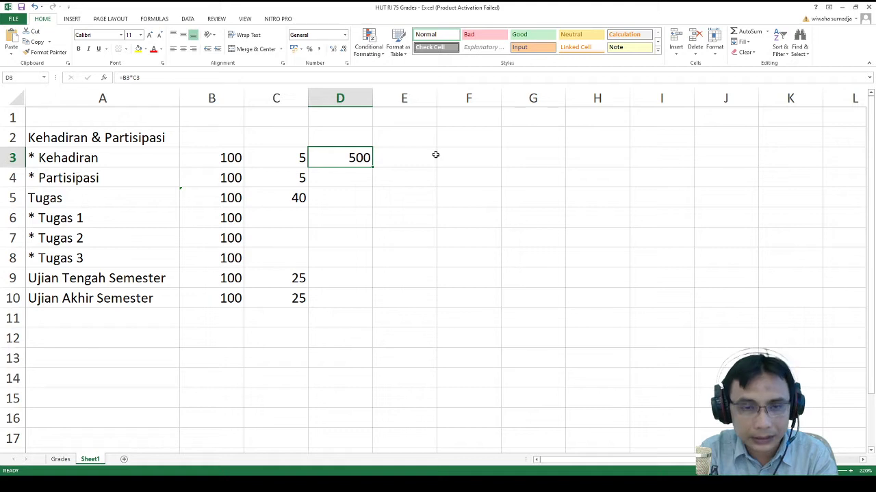
left_click(189, 75)
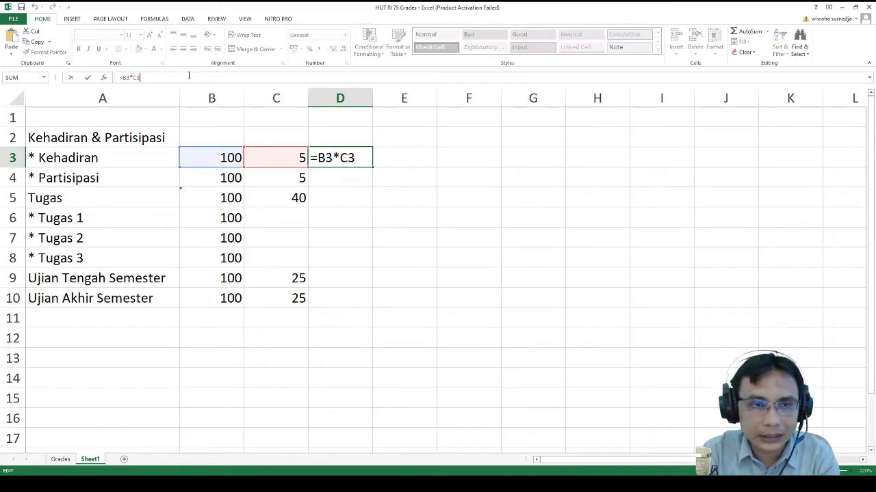
type("/100")
key("Return")
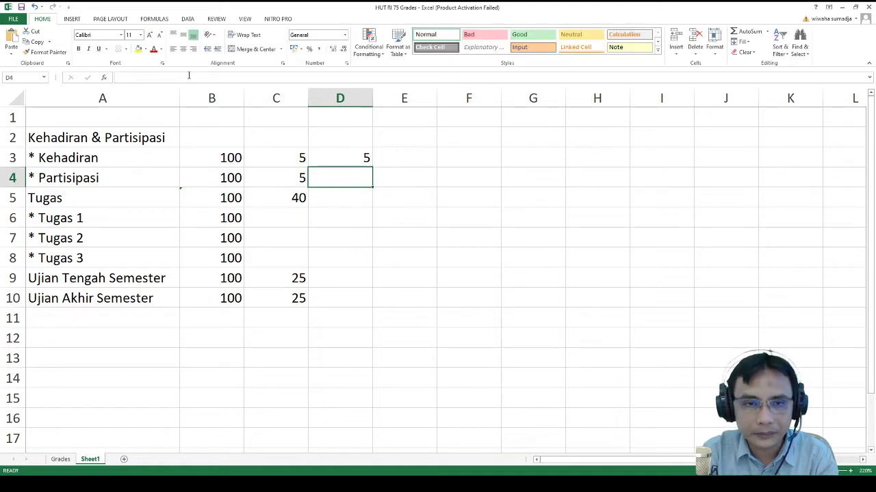
key("Up")
- Copy the D3 formula into D4:D10 and clear D6:D8 beside Tugas 1–3
key("ctrl+c")
key("shift+Down")
key("shift+Down")
key("shift+Down")
key("shift+Down")
key("shift+Down")
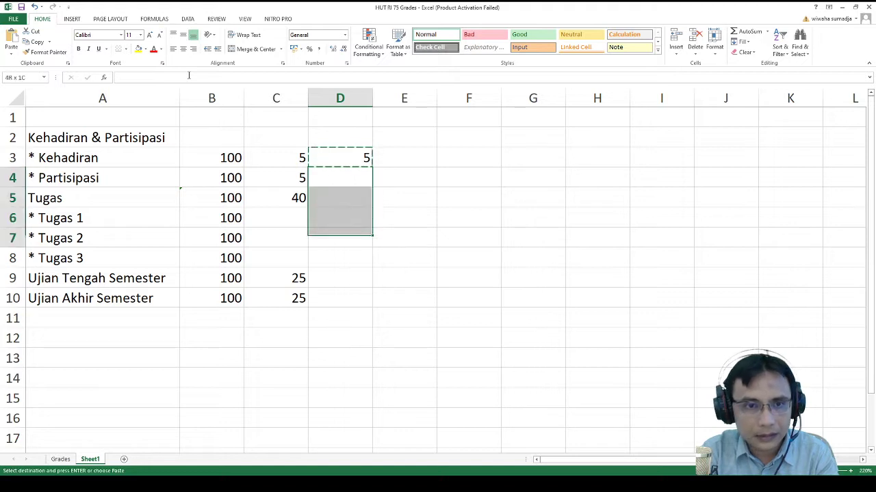
key("shift+Down")
key("shift+Down")
key("ctrl+v")
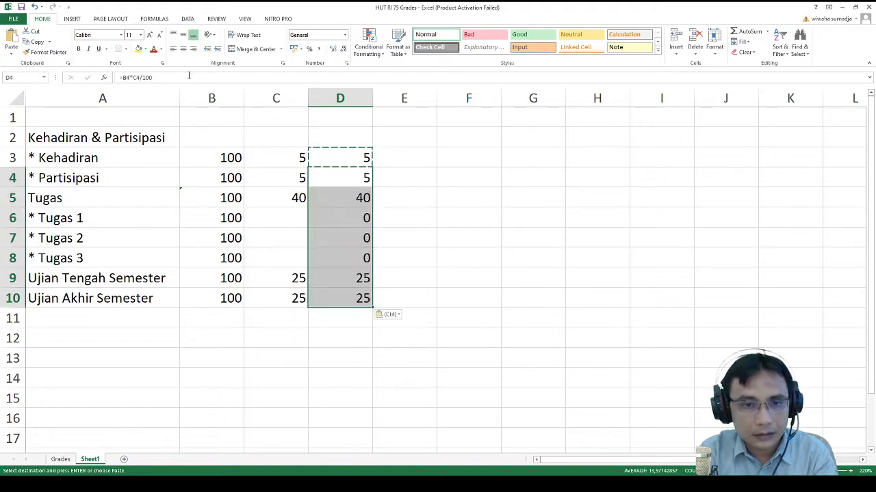
key("Down")
key("Down")
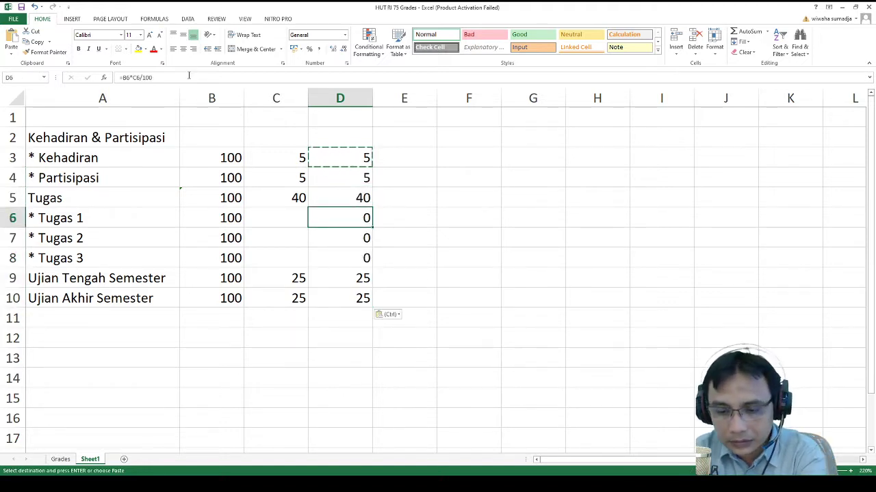
key("Delete")
key("Down")
key("Delete")
key("Down")
key("Delete")
key("Down")
key("Down")
key("Down")
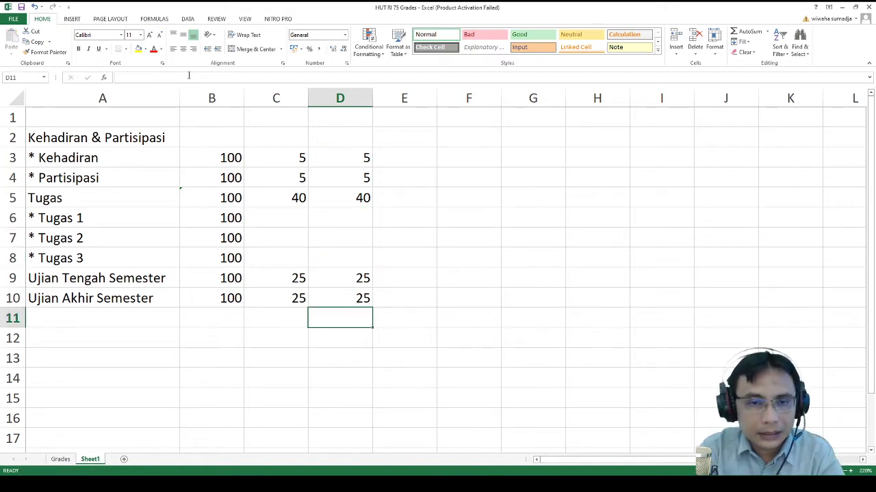
- Total column D in D11 with =SUM(D3:D10), giving 100
type("=sum(")
key("Up")
key("shift+Up")
key("shift+Up")
key("shift+Up")
key("shift+Up")
key("shift+Up")
key("shift+Up")
key("shift+Up")
key("shift+Up")
key("shift+Down")
key("Return")
key("Up")
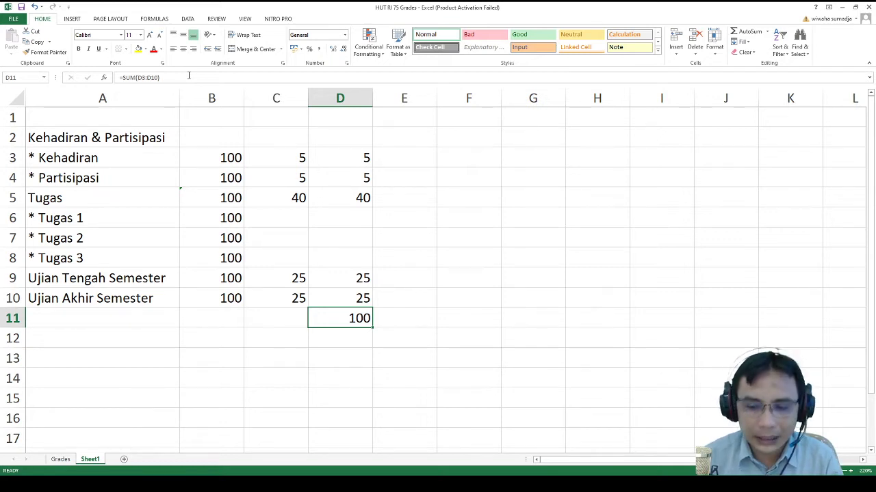
- Enter the heading WEIGHTING in cell A1
key("Up")
key("Up")
key("Up")
key("Up")
key("Up")
key("Up")
key("Up")
key("Up")
key("Up")
key("Up")
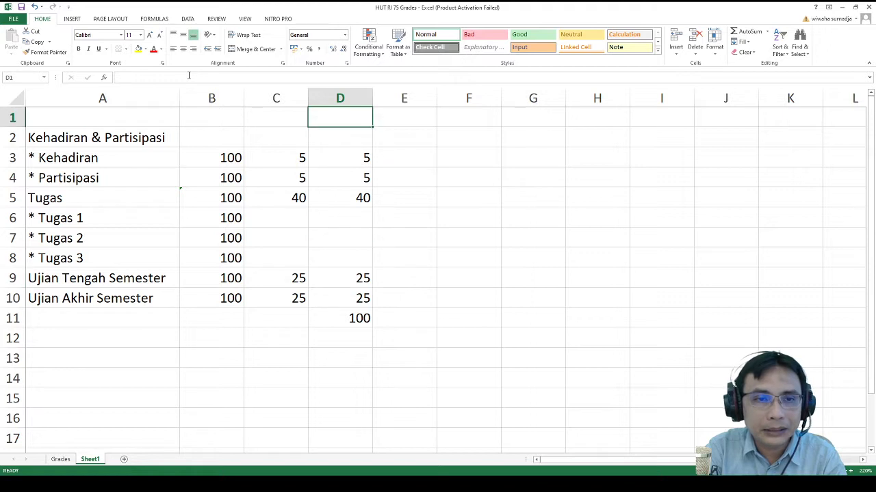
key("Left")
key("Left")
key("Left")
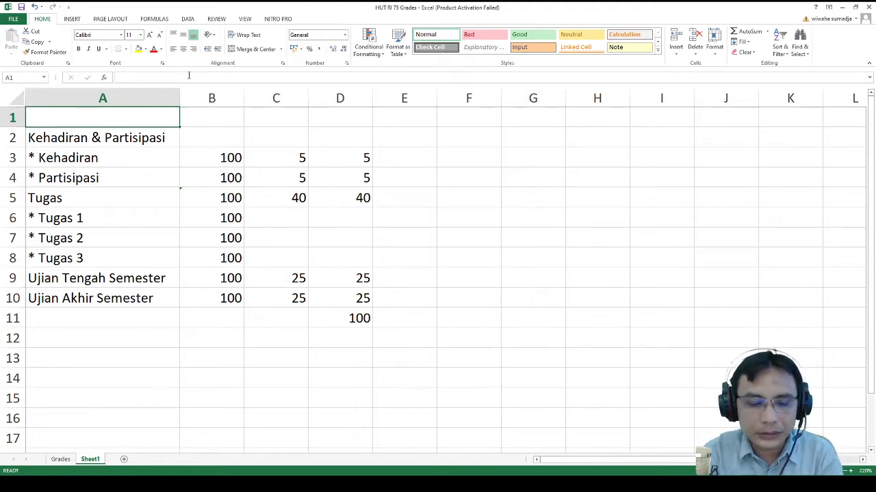
type("WE")
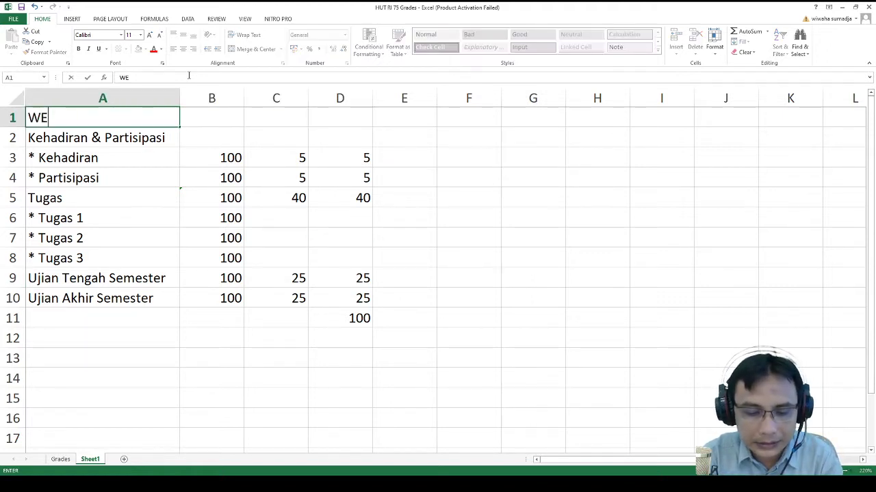
type("IGHTING")
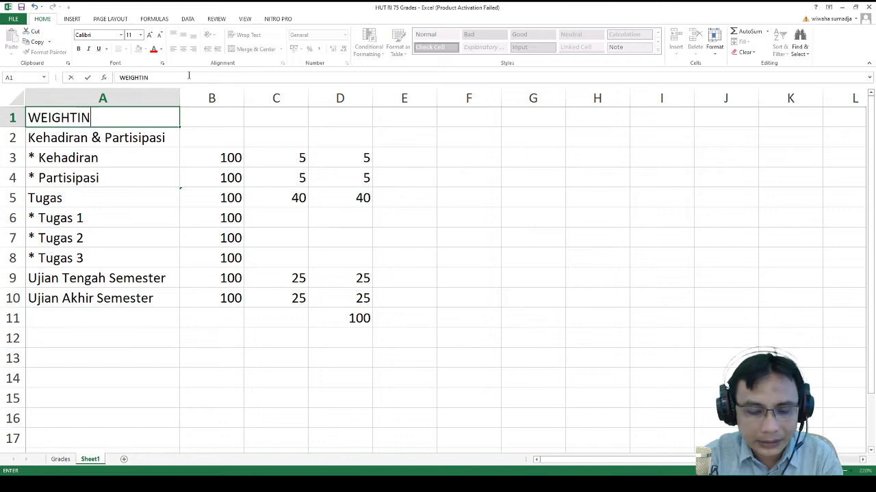
key("Return")
- Review the scores, weights and weighted-score formulas in columns B–D, including the D11 total
key("Up")
key("Right")
key("Right")
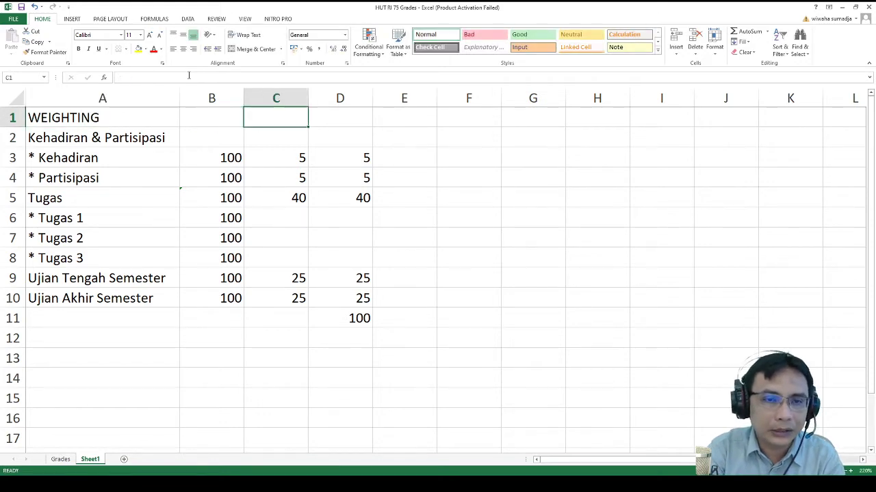
key("Down")
key("Down")
key("Down")
key("Left")
key("Up")
key("Down")
key("Down")
key("Down")
key("Down")
key("Down")
key("Down")
key("Down")
key("Down")
key("Down")
key("Down")
key("Up")
key("Up")
key("Up")
key("Up")
key("Up")
key("Up")
key("Up")
key("Up")
key("Up")
key("Up")
key("Up")
key("Up")
key("Down")
key("Down")
key("Down")
key("Down")
key("Down")
key("Down")
key("Down")
key("Down")
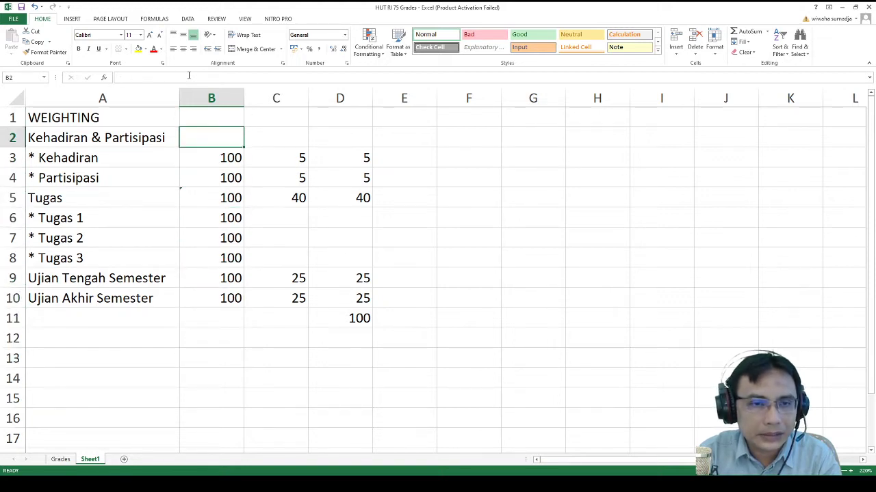
key("Down")
key("Down")
key("Down")
key("Down")
key("Down")
key("Right")
key("Up")
key("Up")
key("Up")
key("Up")
key("Up")
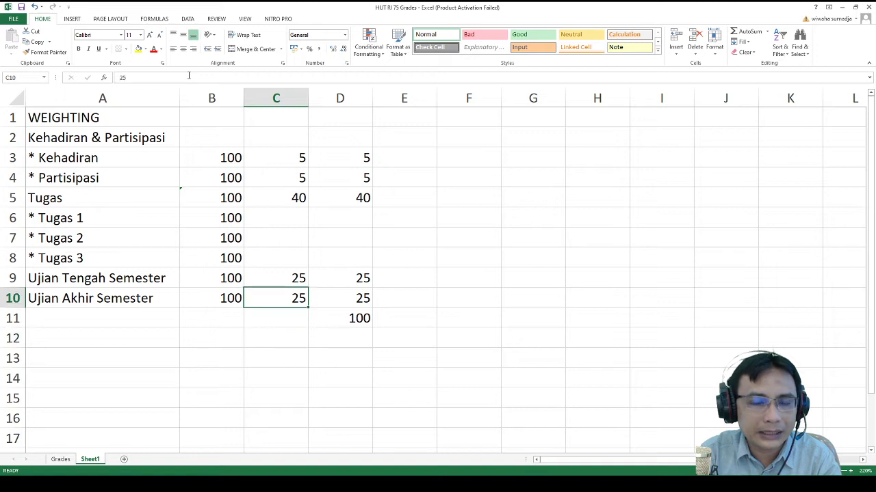
key("Up")
key("Up")
key("Up")
key("Up")
key("Up")
key("Up")
key("Up")
key("Up")
key("Down")
key("Down")
key("Down")
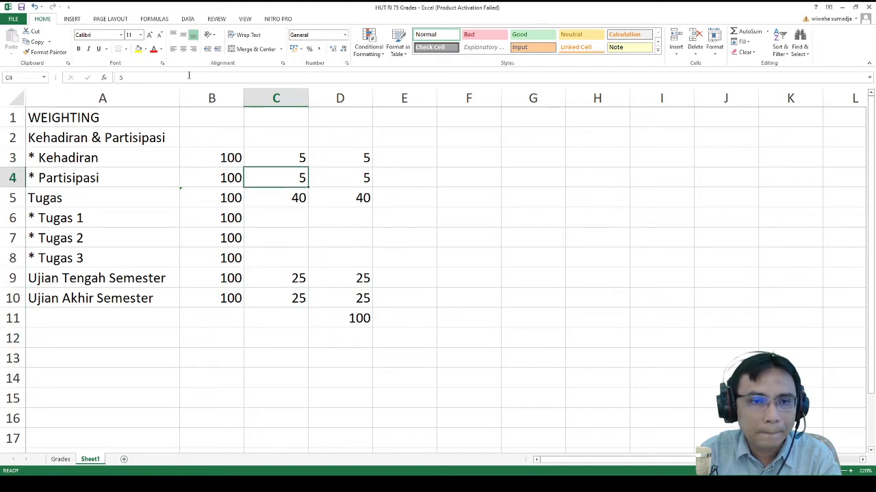
key("Down")
key("Down")
key("Down")
key("Down")
key("Down")
key("Down")
key("Down")
key("Down")
key("Up")
key("Up")
key("Right")
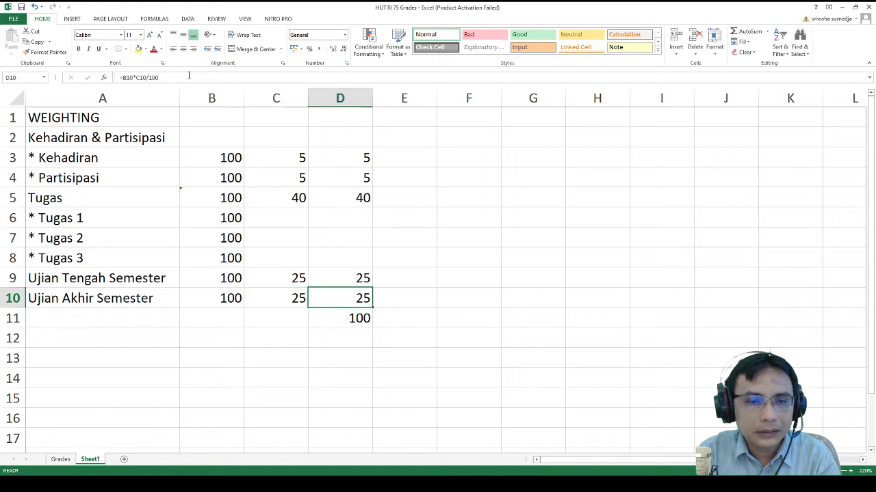
key("Left")
key("Right")
key("Down")
key("Up")
key("Up")
key("Up")
key("Up")
key("Up")
key("Up")
key("Up")
key("Up")
key("Up")
key("Up")
key("Left")
key("Left")
key("Left")
key("Down")
key("Down")
key("Down")
key("Down")
key("Down")
key("Down")
key("Down")
key("Down")
key("Down")
key("Down")
key("Down")
key("Down")
key("Down")
key("Down")
key("Down")
key("Down")
key("Down")
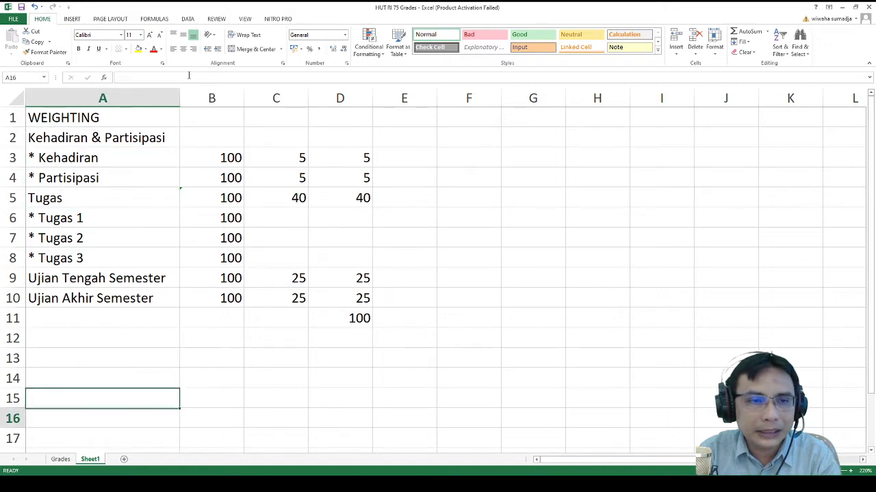
key("Up")
key("Up")
key("Up")
key("Up")
key("Up")
key("Up")
key("Up")
key("Up")
key("Up")
key("Up")
key("Up")
key("Up")
key("Up")
key("Up")
key("Up")
key("Up")
key("Up")
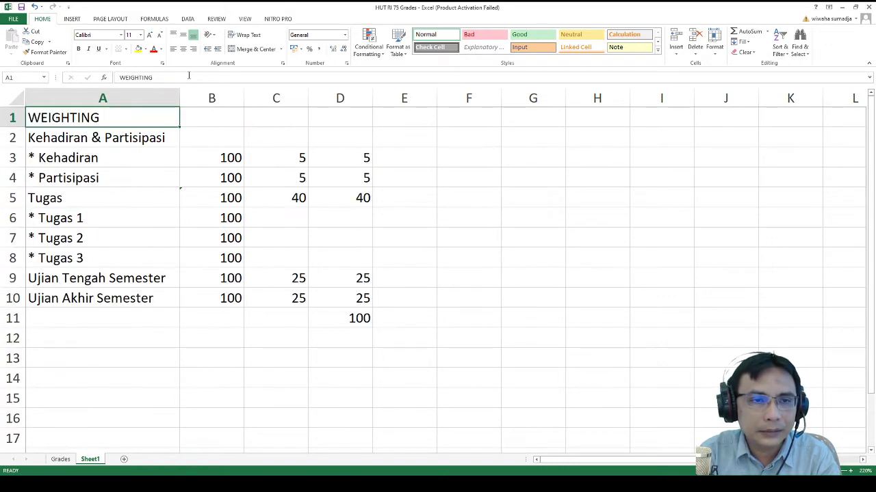
- Label cell B1 'WEIGHTED MEANS OF GRADES'
key("Right")
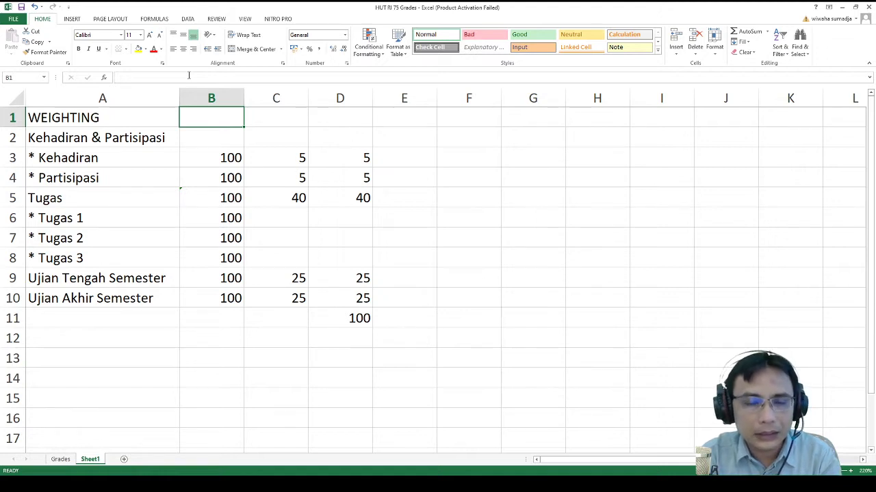
type("MEAN OF GRADES")
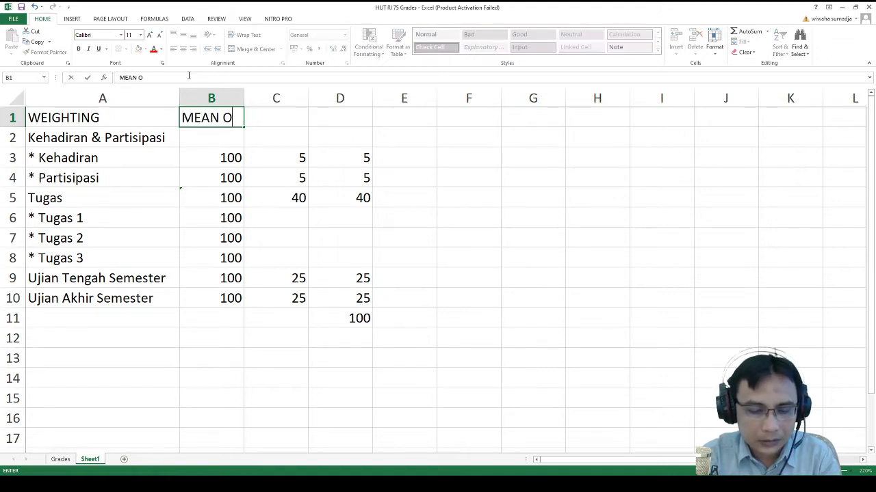
key("BackSpace")
key("BackSpace")
key("BackSpace")
key("BackSpace")
key("BackSpace")
key("BackSpace")
key("BackSpace")
key("BackSpace")
key("BackSpace")
key("BackSpace")
key("BackSpace")
key("BackSpace")
key("BackSpace")
key("BackSpace")
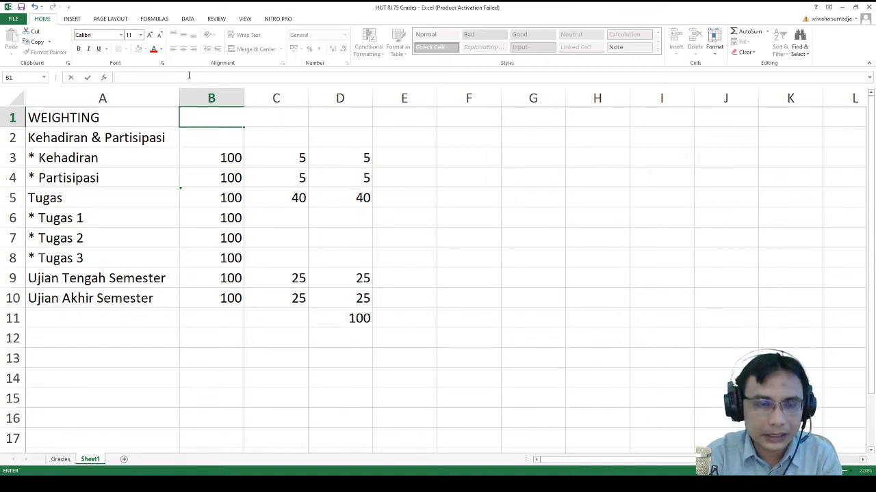
type("WEIGHE")
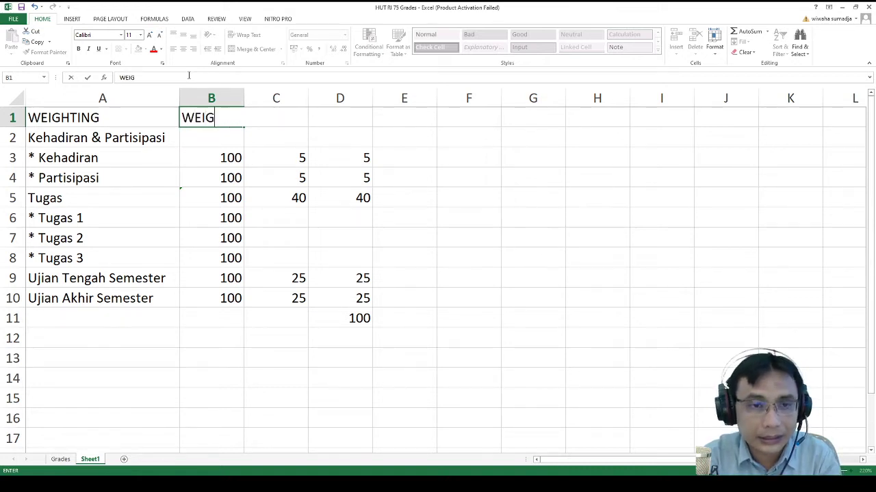
key("BackSpace")
key("BackSpace")
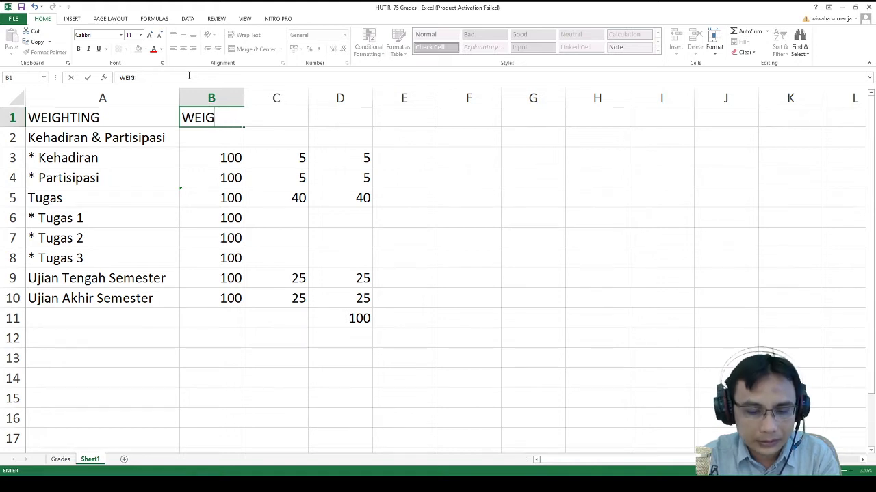
type("HTED ME")
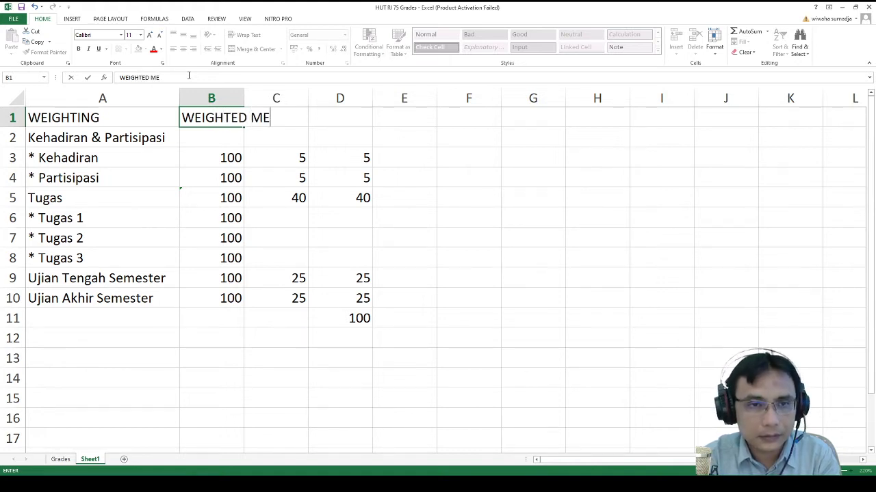
type("ANS OF GRADES")
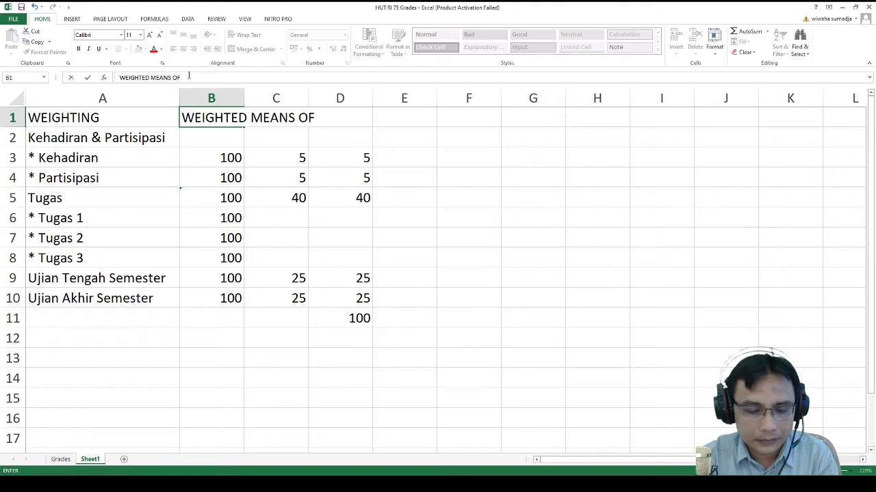
key("Return")
key("Up")
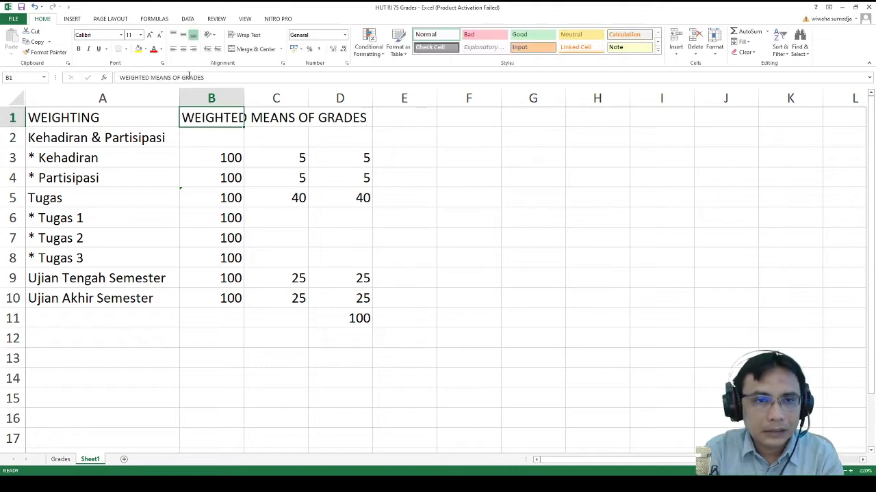
key("Right")
key("Right")
key("Right")
key("Right")
key("Right")
key("Right")
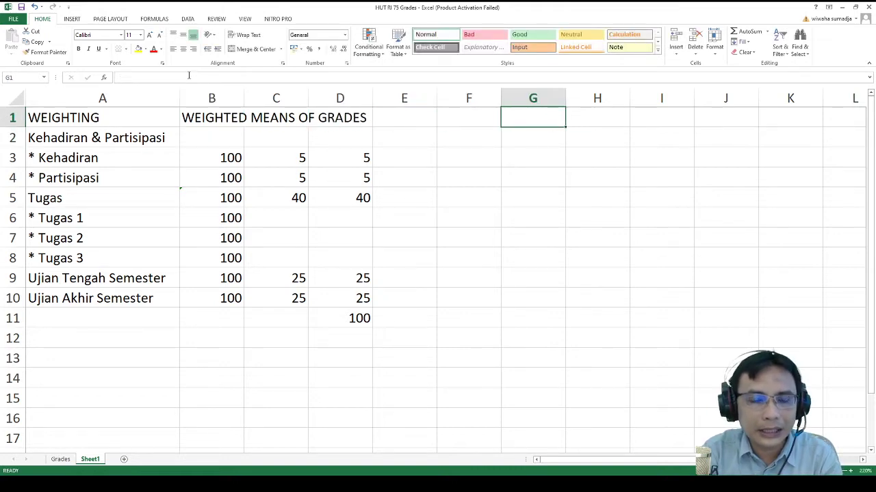
key("Left")
key("Left")
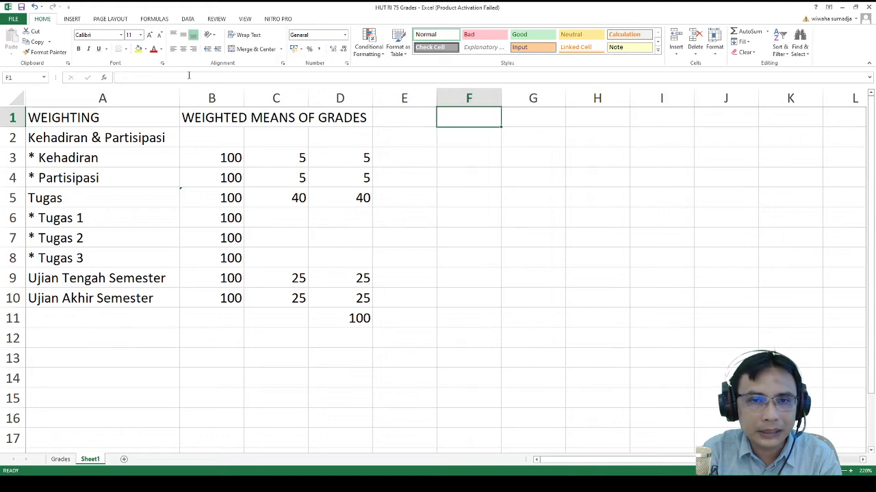
key("Right")
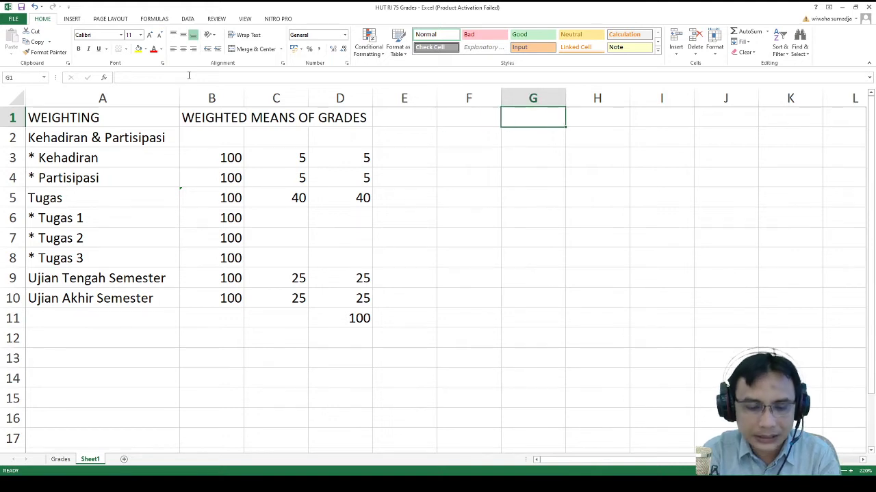
- Head column G with 'NATURAL' and check the item rows and the Kehadiran maximum of 100
type("N")
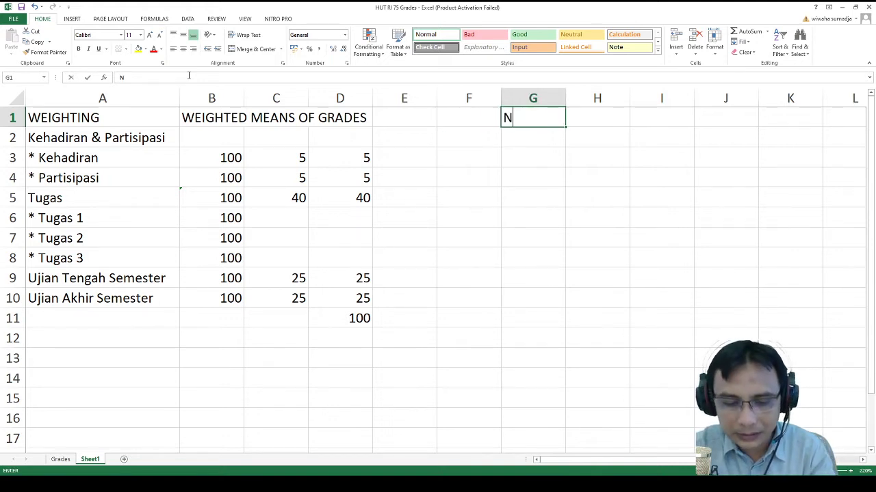
type("ATURAL")
key("Return")
key("Down")
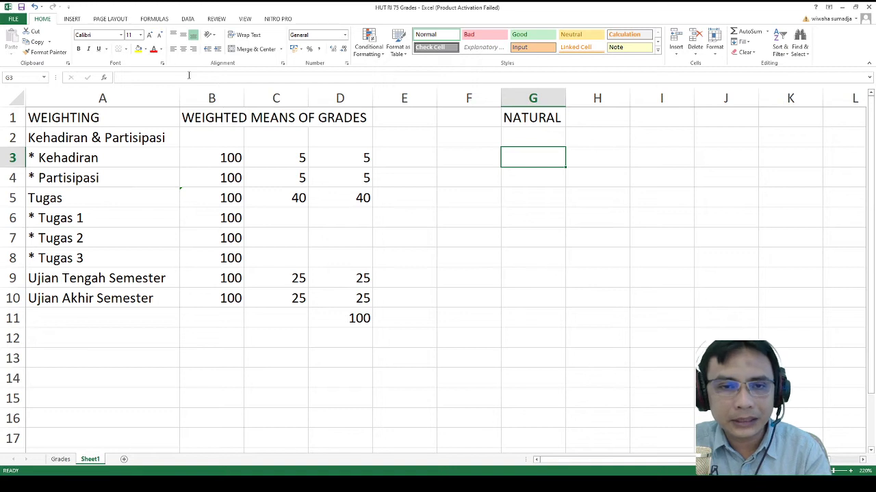
key("Left")
key("Left")
key("Left")
key("Left")
key("Left")
key("Left")
key("Down")
key("Down")
key("Down")
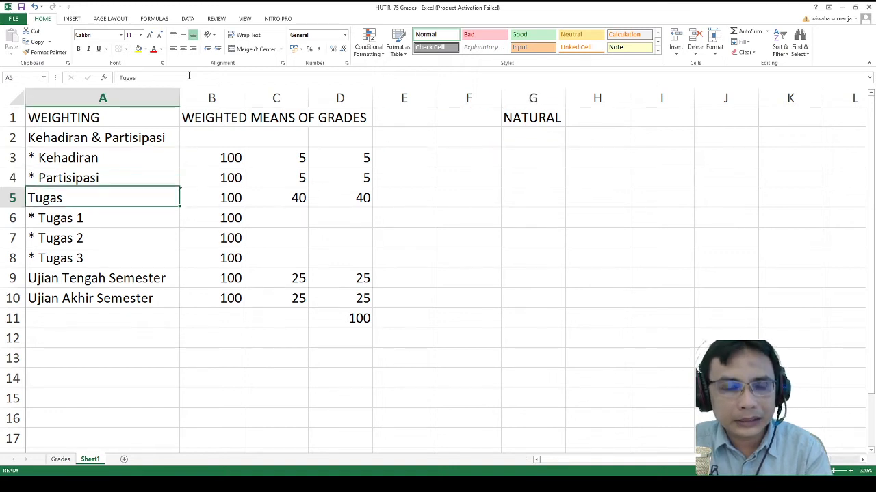
key("Down")
key("Down")
key("Down")
key("Down")
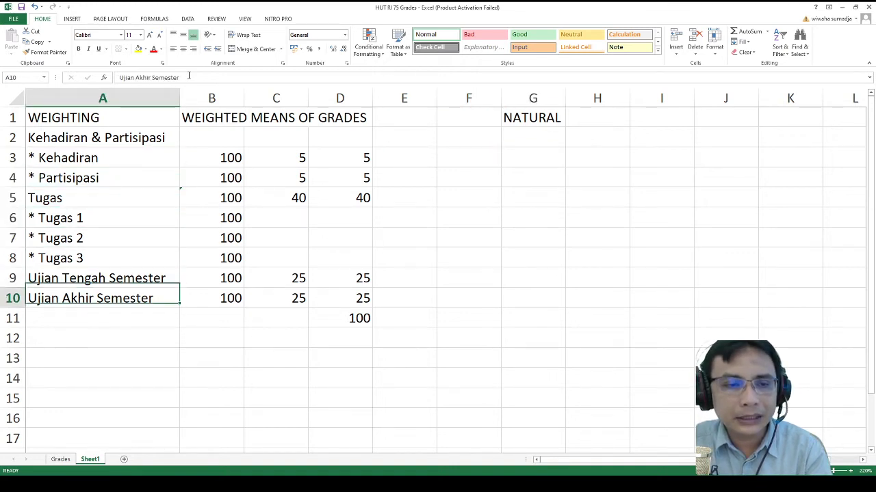
key("Up")
key("Up")
key("Up")
key("Up")
key("Up")
key("Up")
key("Up")
key("Up")
key("Up")
key("Down")
key("Down")
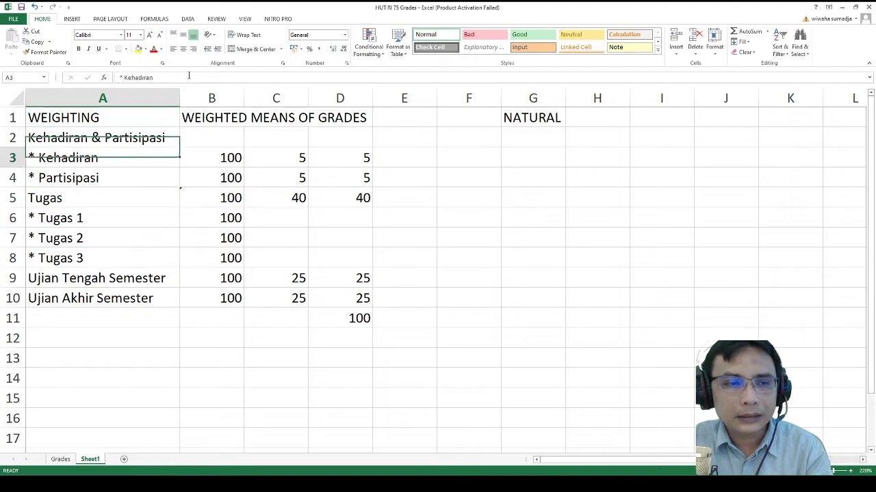
key("Right")
key("Right")
key("Left")
key("Left")
key("Right")
key("Right")
key("Right")
key("Right")
key("Right")
key("Right")
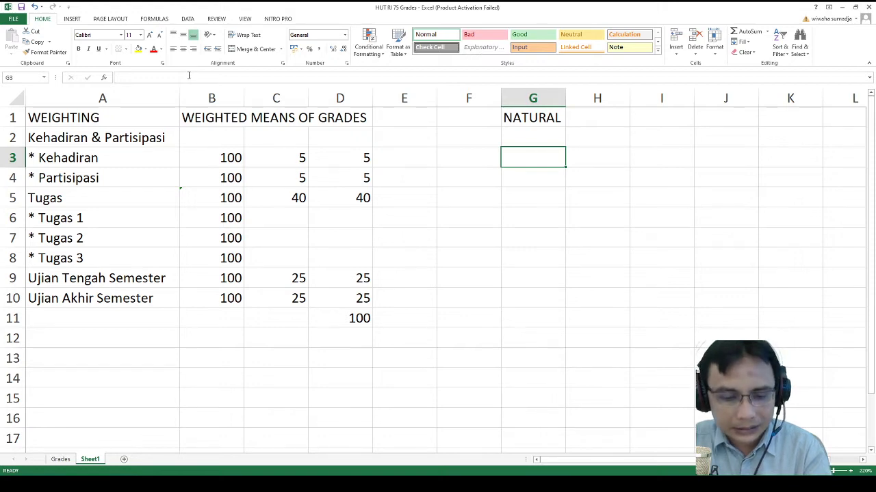
key("Left")
key("Home")
key("Right")
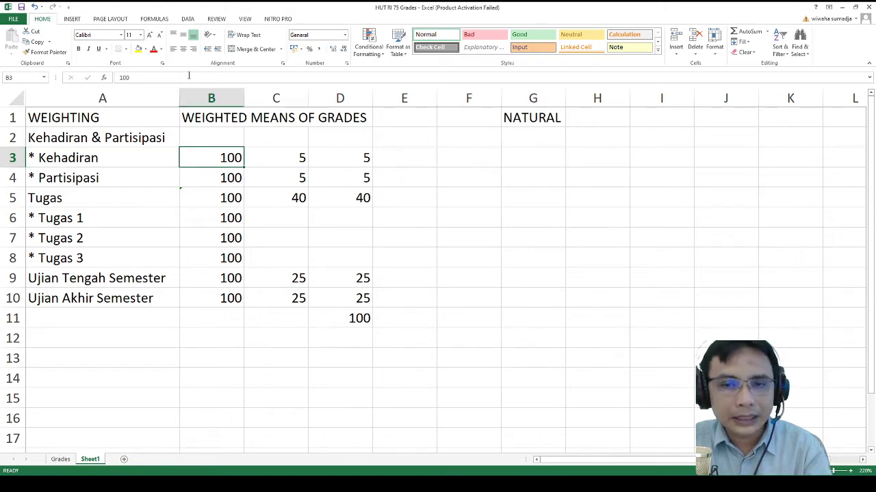
key("Right")
key("Right")
key("Right")
key("Right")
key("Right")
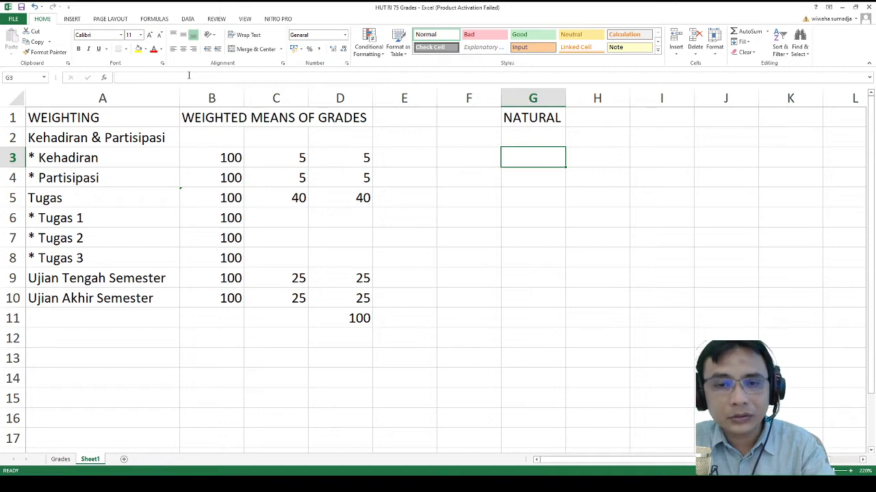
- Give Kehadiran and Partisipasi a NATURAL weight of 5 each
type("5")
key("Return")
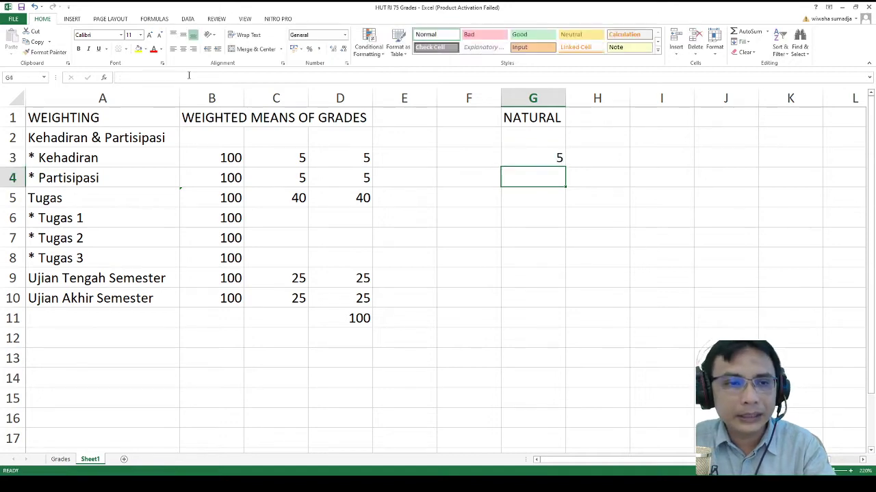
type("5")
key("Return")
key("Return")
key("Up")
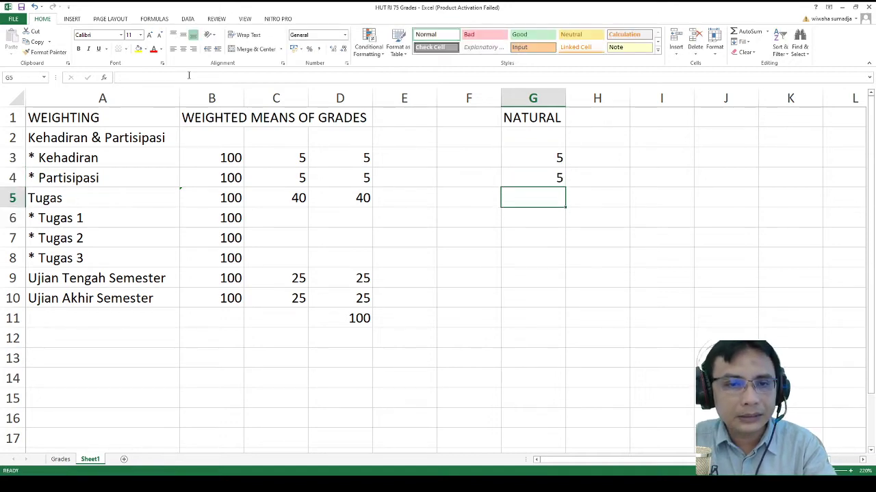
key("Left")
key("Left")
key("Left")
key("Left")
key("Left")
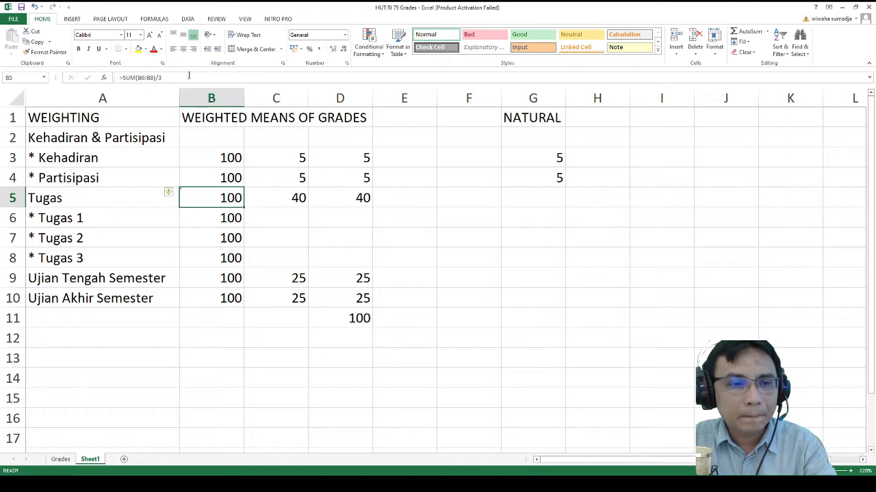
key("Right")
key("Right")
key("Right")
key("Right")
key("Right")
key("Down")
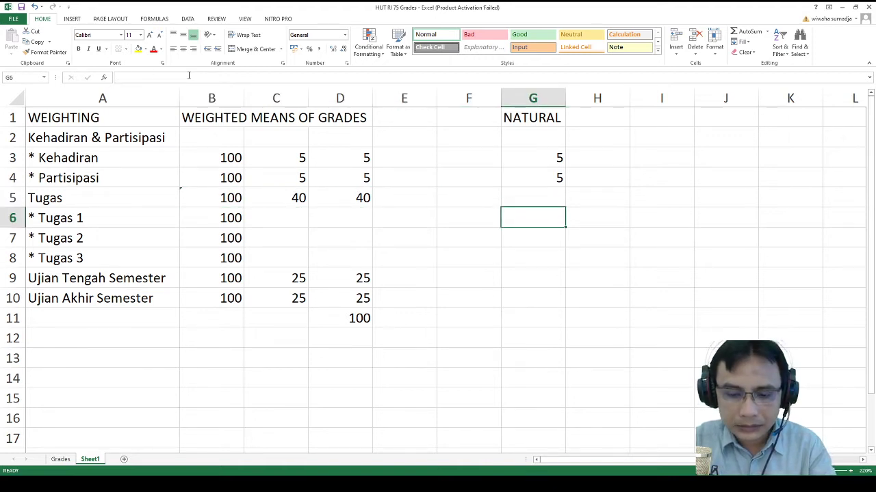
- Set Tugas 1 to =40/3 and copy the 13,33333 weight to Tugas 2 and 3
type("=40/3")
key("Return")
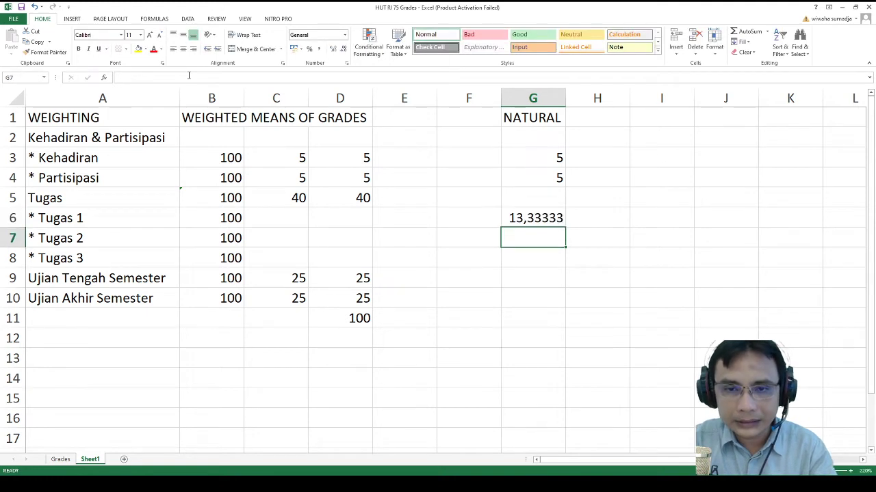
key("Up")
key("ctrl+c")
key("Down")
key("shift+Down")
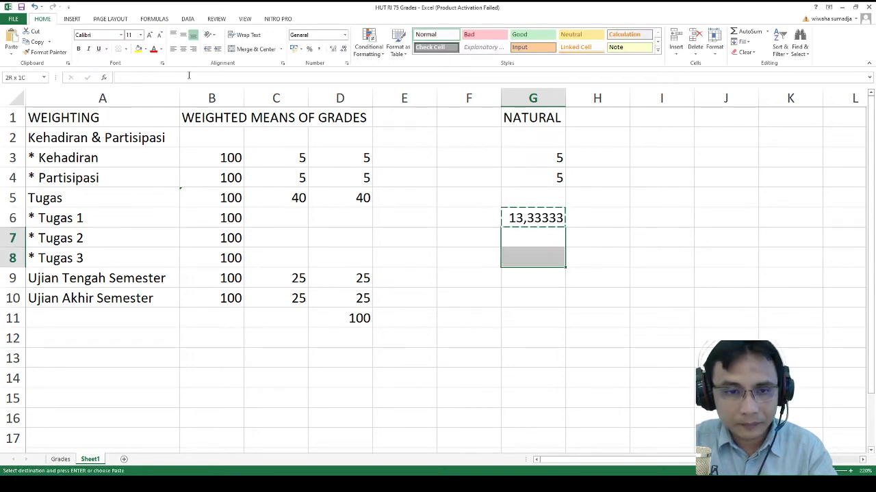
key("ctrl+v")
key("Escape")
- Enter 25 as the weight for both Ujian Tengah Semester and Ujian Akhir Semester
key("Down")
key("Down")
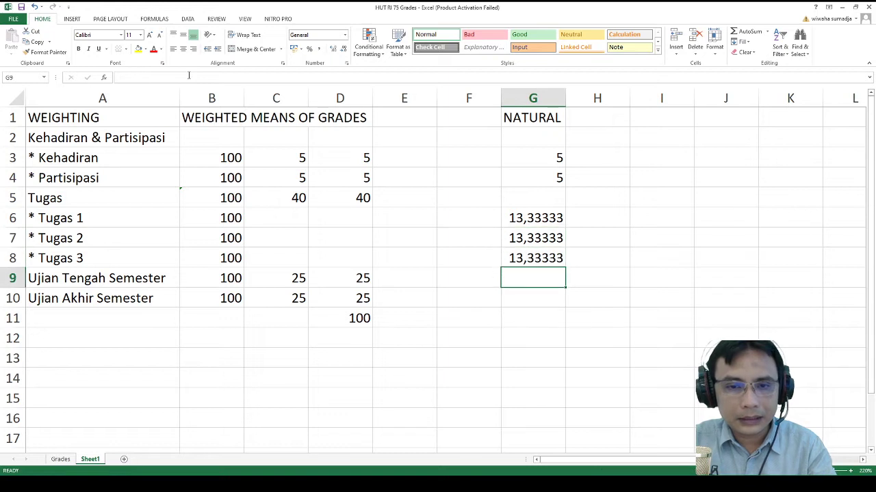
type("25")
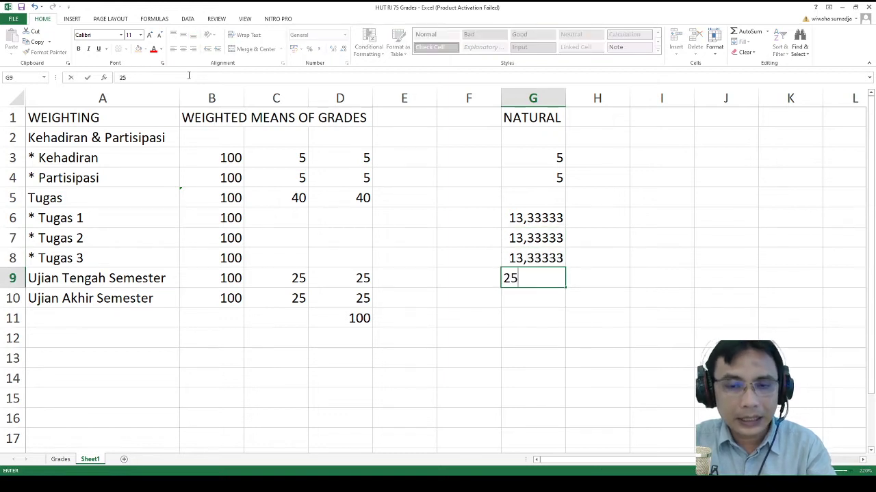
key("Return")
type("25")
key("Return")
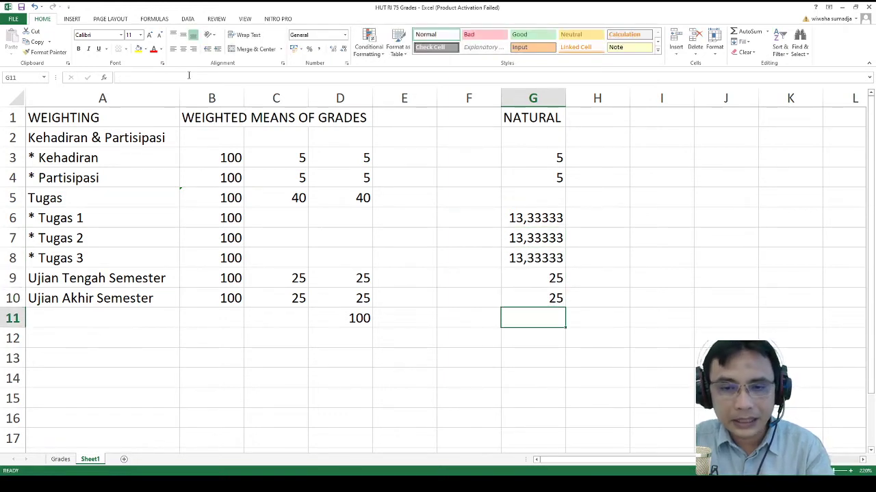
key("Down")
key("Up")
- Sum the NATURAL weights in G11 with =SUM over G2:G10
type("=sum(")
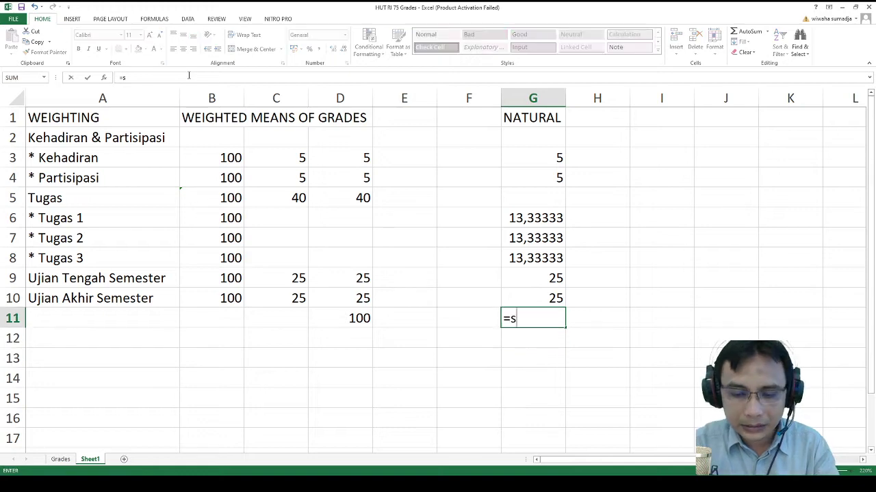
key("Up")
key("shift+Up")
key("shift+Up")
key("shift+Up")
key("shift+Up")
key("shift+Up")
key("shift+Up")
key("shift+Up")
key("shift+Up")
key("shift+Up")
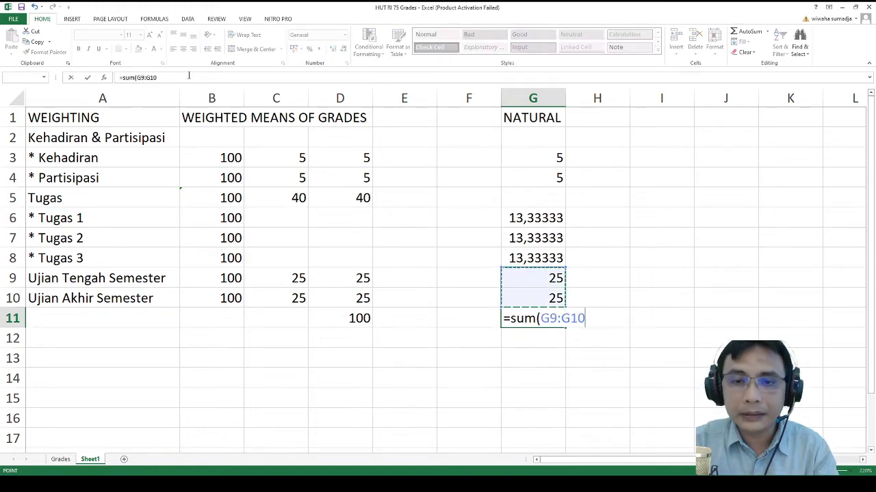
key("shift+Down")
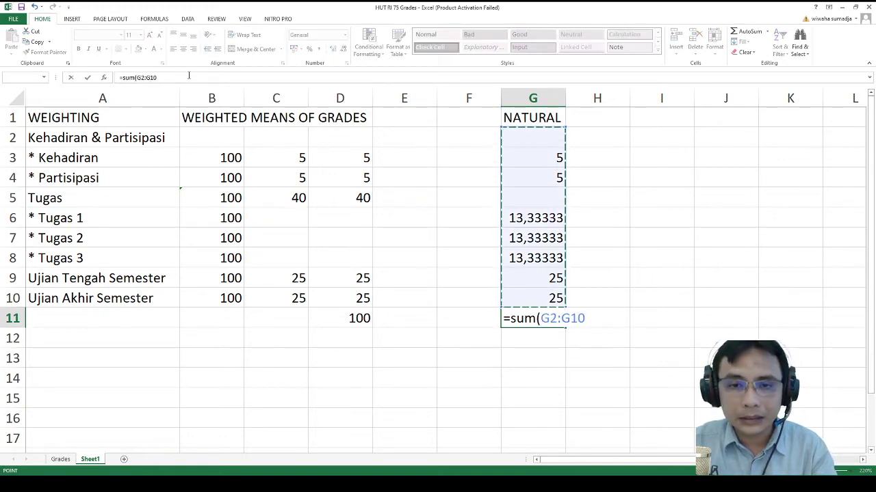
key("Return")
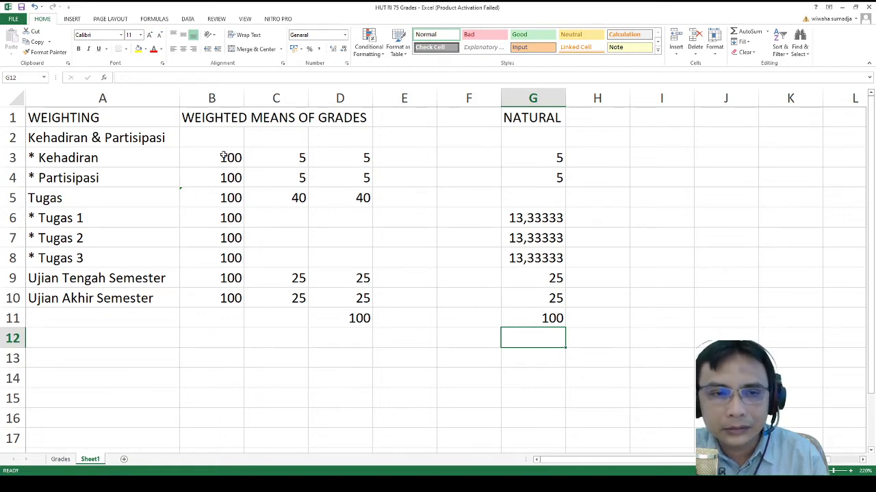
- Check each NATURAL weight and the total of 100 in G3–G11
left_click_drag(224, 154, 221, 297)
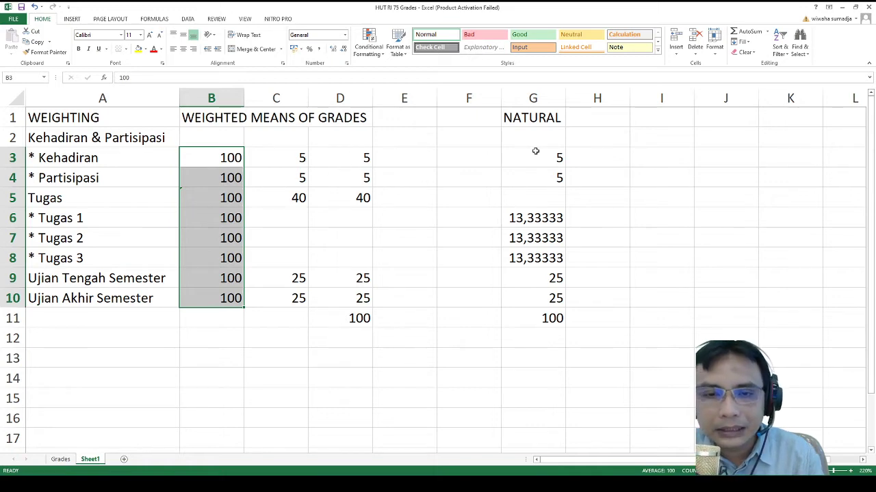
left_click_drag(524, 153, 557, 323)
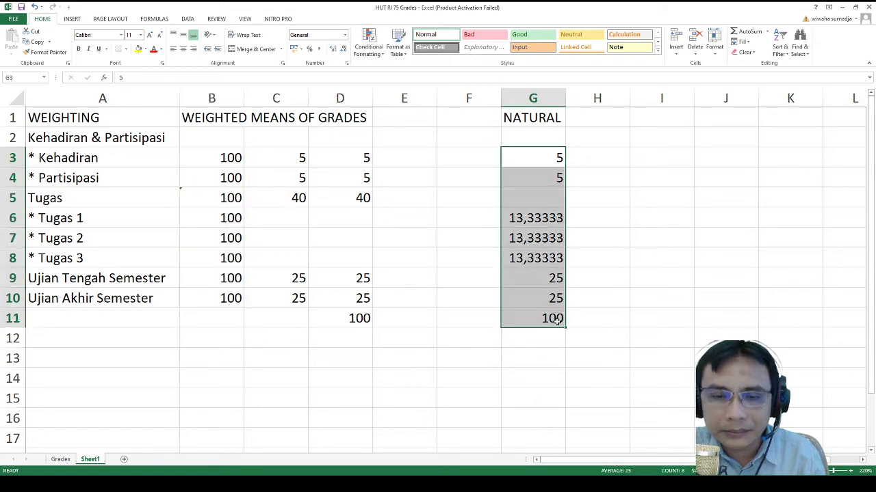
left_click(553, 153)
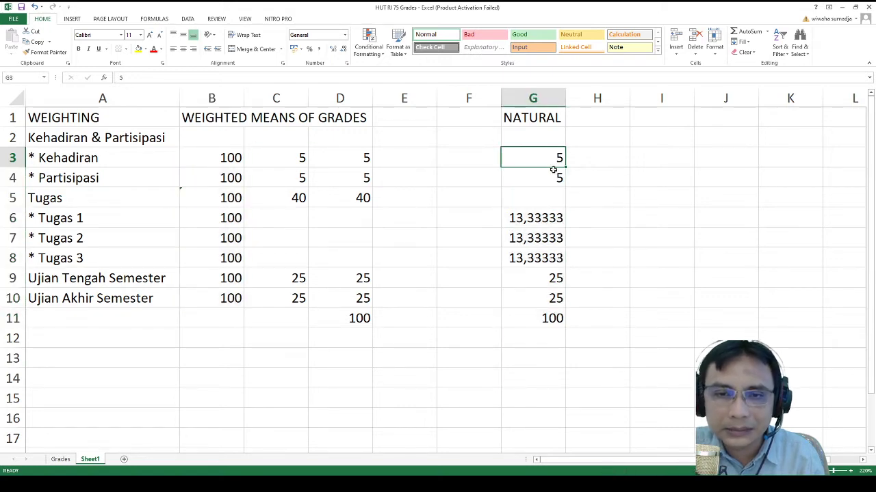
left_click(554, 181)
left_click(553, 217)
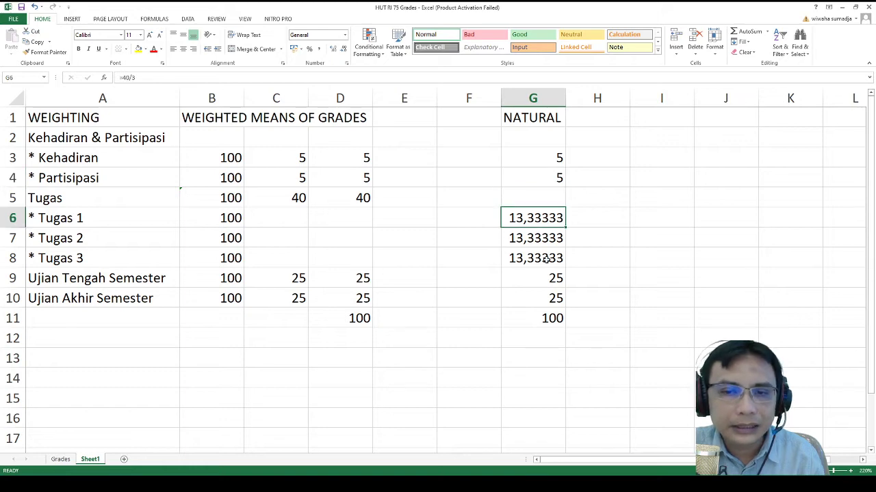
left_click(549, 258)
left_click(553, 278)
left_click(553, 298)
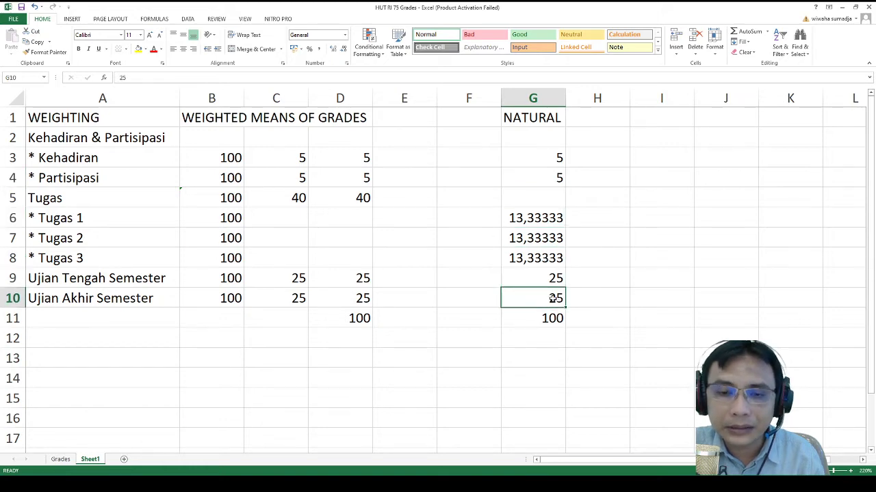
left_click(548, 318)
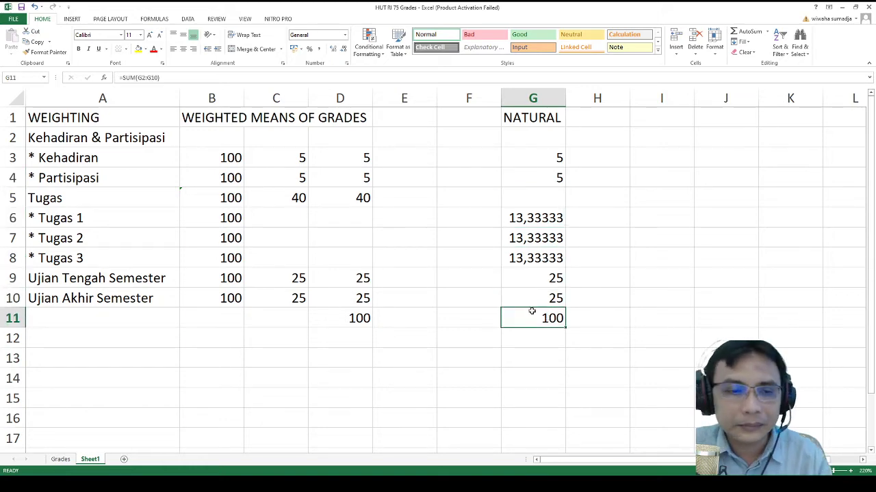
key("alt+Tab")
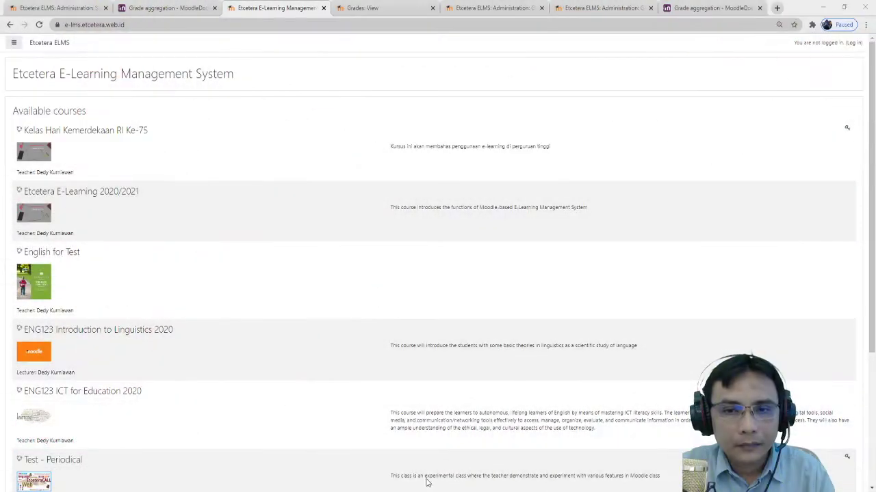
- Log in with the account username and password, then open the Kelas Hari Kemerdekaan RI Ke-75 course
left_click(850, 43)
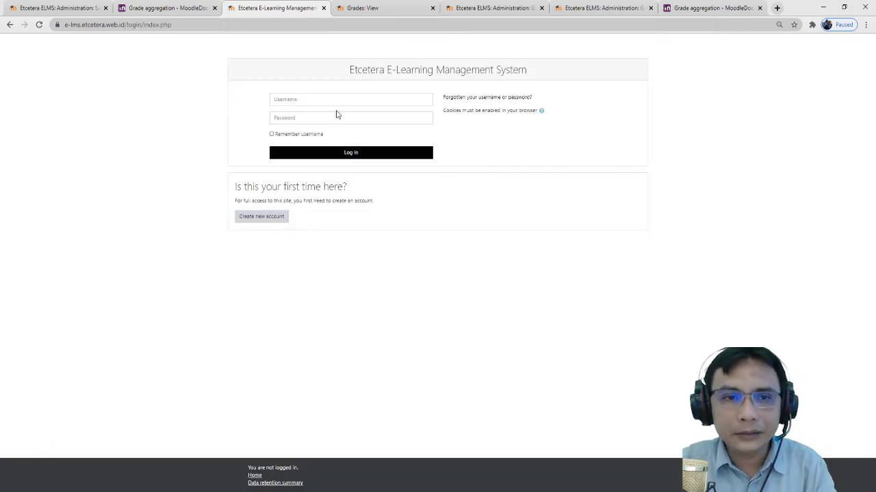
left_click(333, 104)
key("Tab")
type("a")
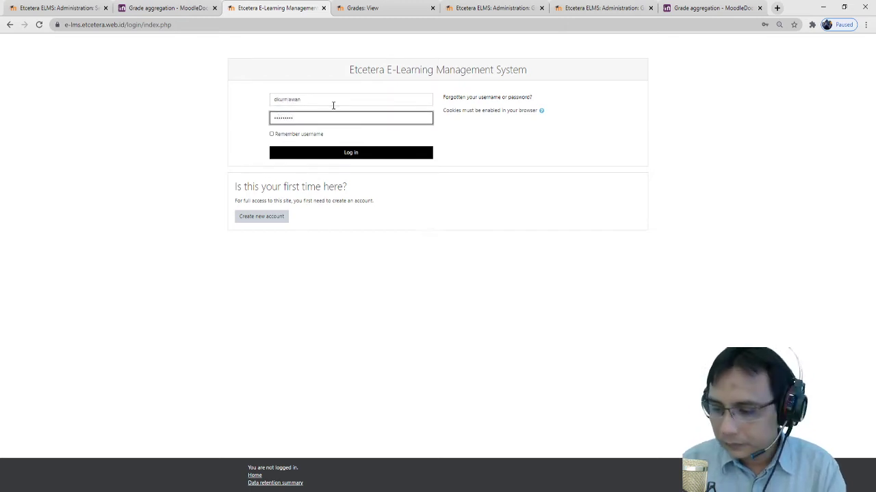
left_click(368, 153)
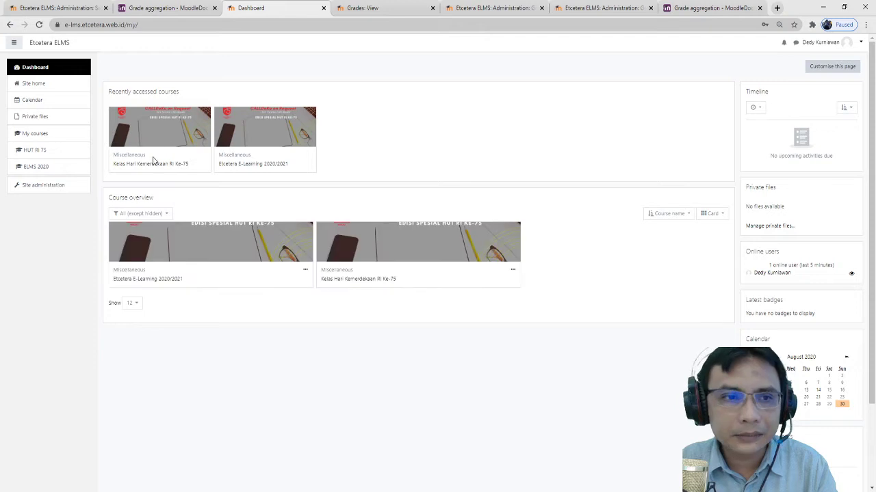
left_click(144, 169)
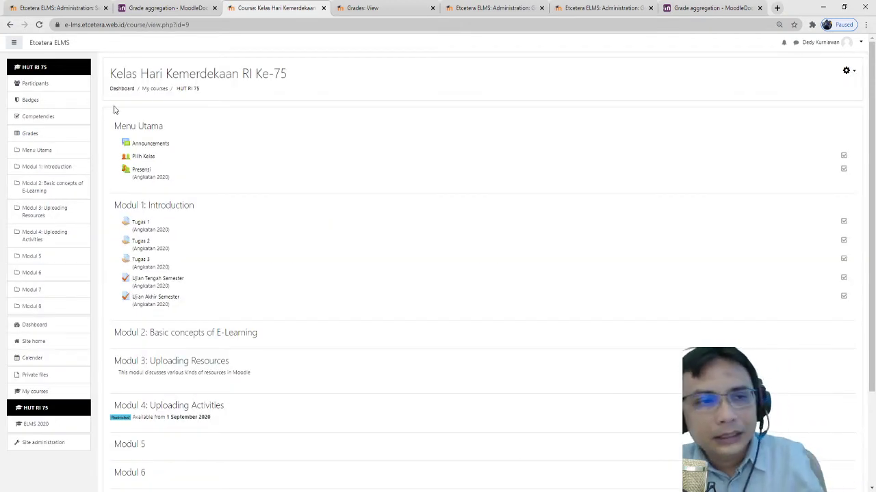
- Open Grades to view the Kelas Hari Kemerdekaan RI Ke-75 Grader report
scroll(278, 222, "down", 1)
scroll(278, 222, "down", 5)
scroll(254, 231, "up", 6)
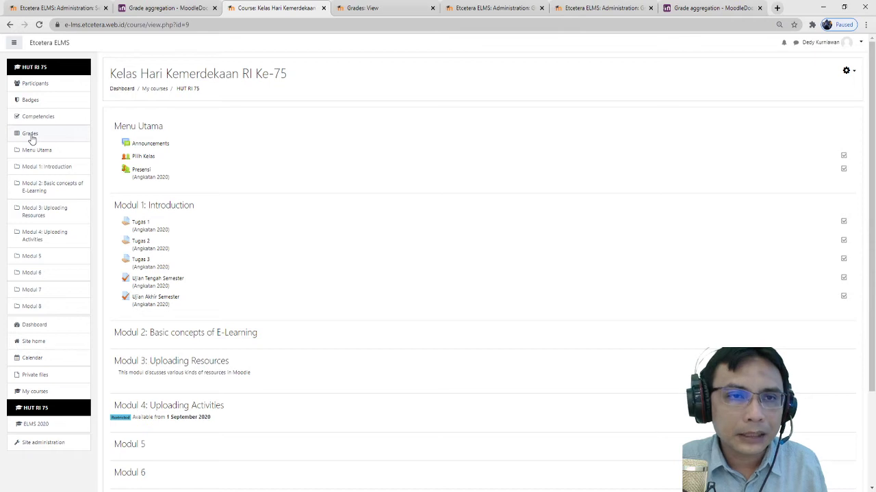
left_click(30, 135)
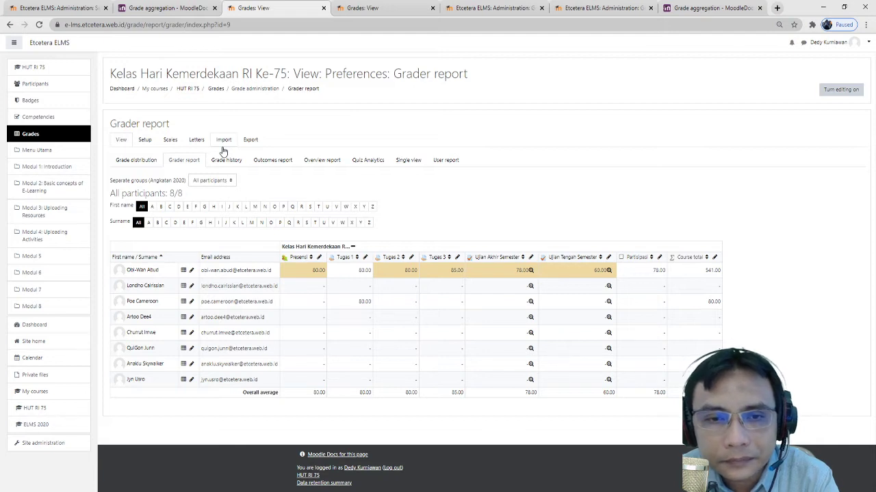
- Switch to Gradebook setup, showing seven items each weighted 14.286
left_click(145, 141)
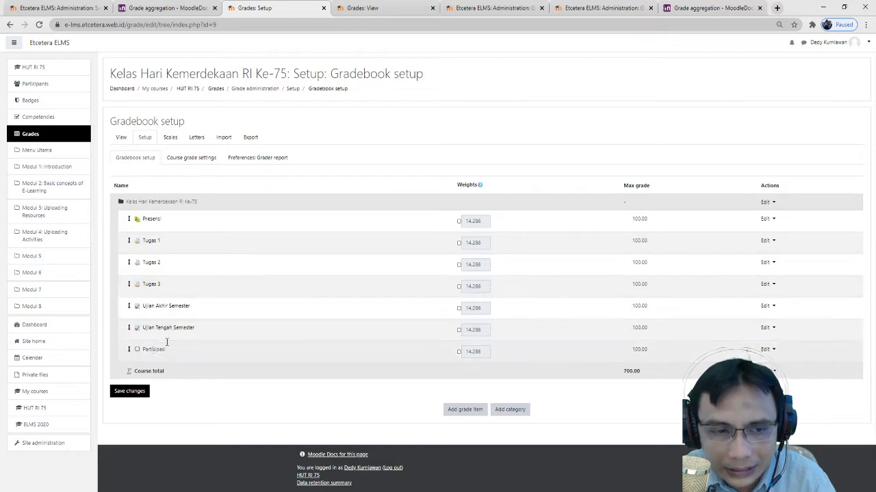
- Create a grade category named 'Kehadiran & Partisipasi'
left_click(520, 411)
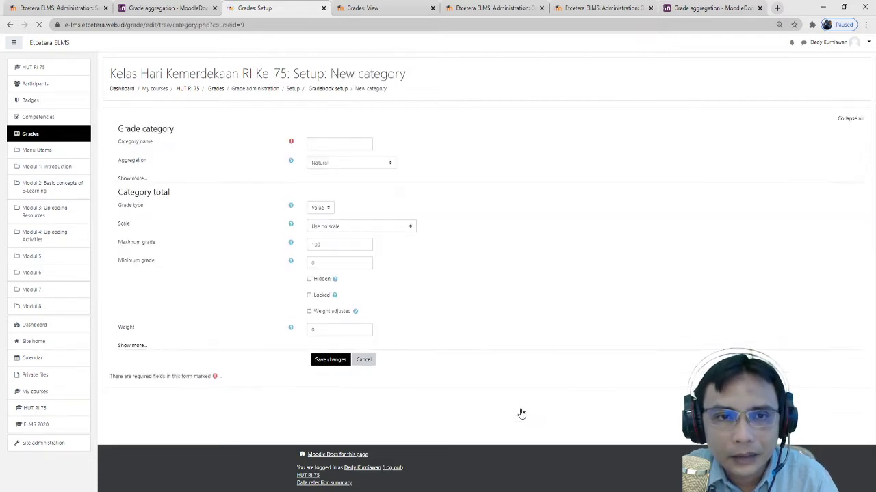
left_click(333, 143)
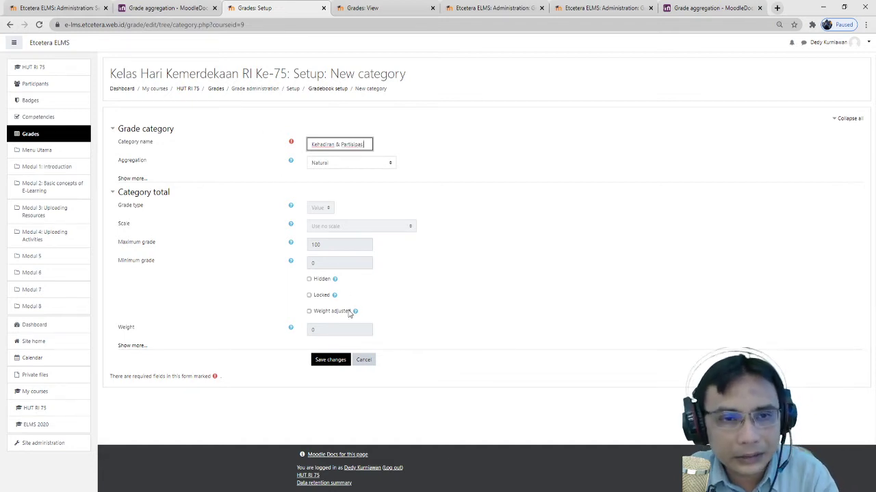
left_click(334, 365)
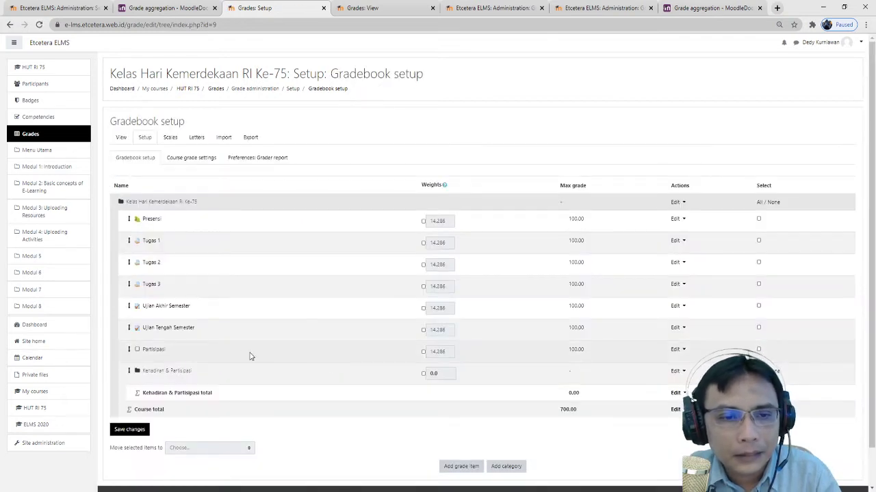
scroll(168, 370, "down", 1)
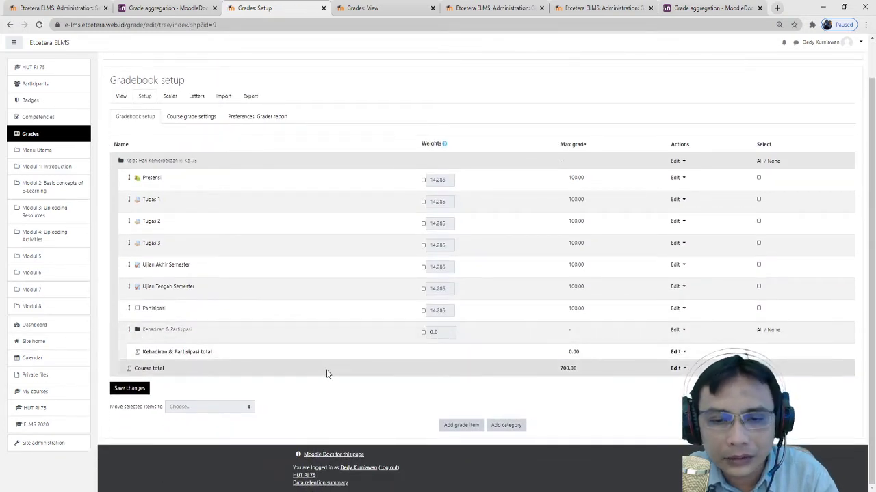
- Create three grade categories named Tugas, UTS and UAS
left_click(510, 426)
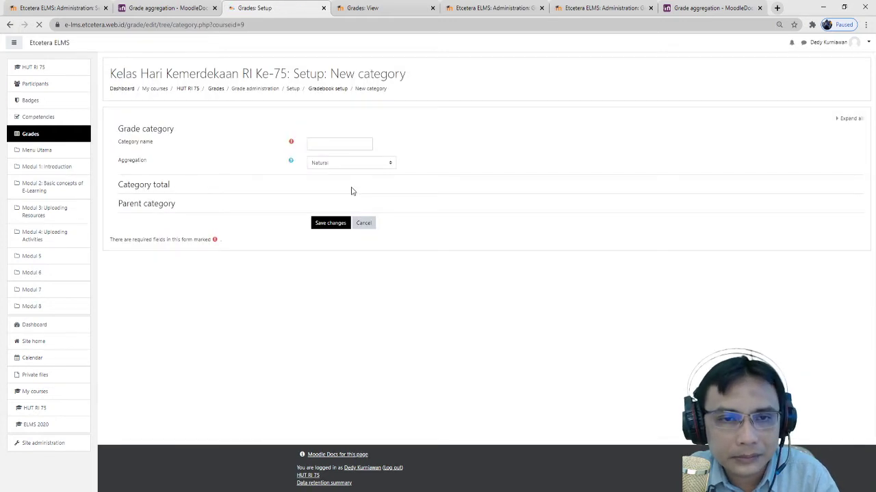
left_click(333, 143)
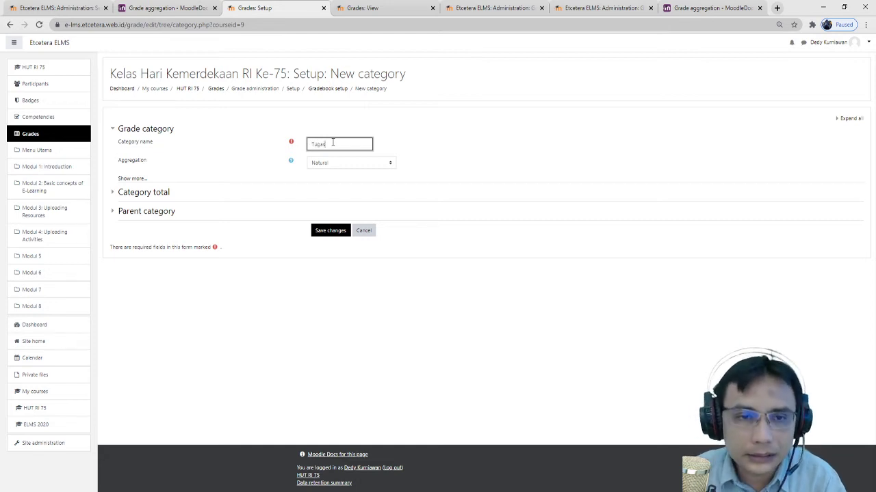
left_click(330, 230)
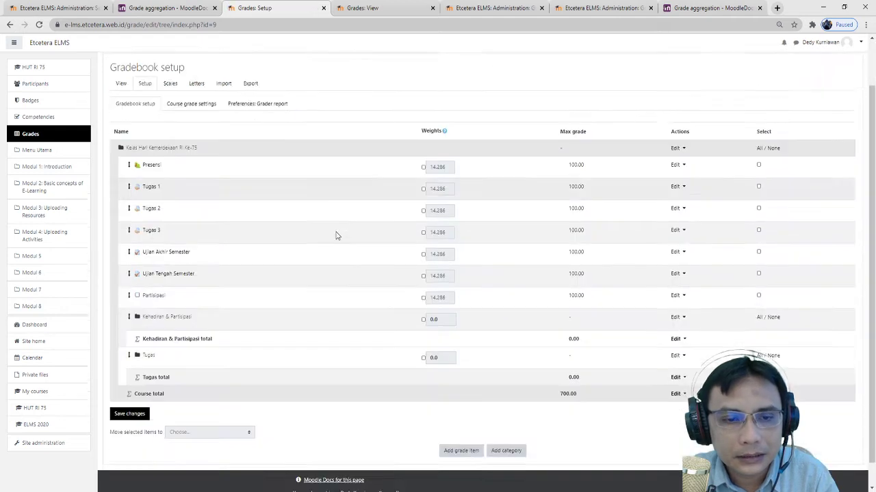
scroll(607, 389, "down", 2)
left_click(506, 425)
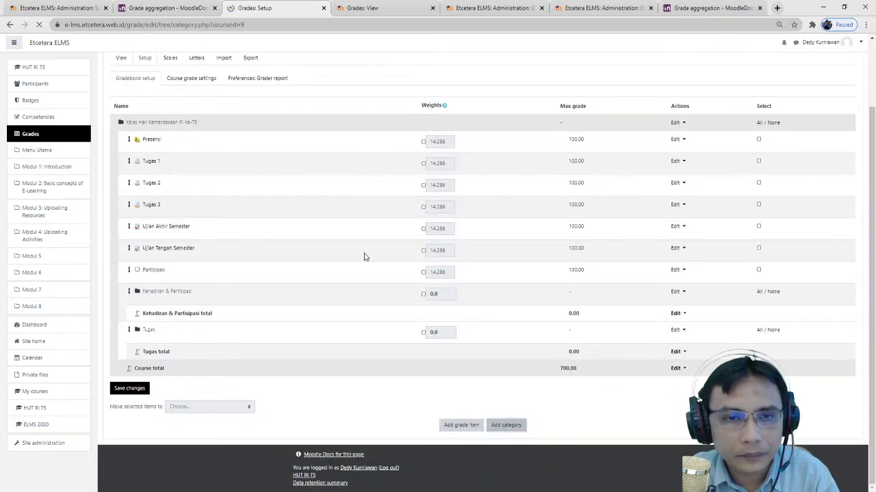
left_click(361, 146)
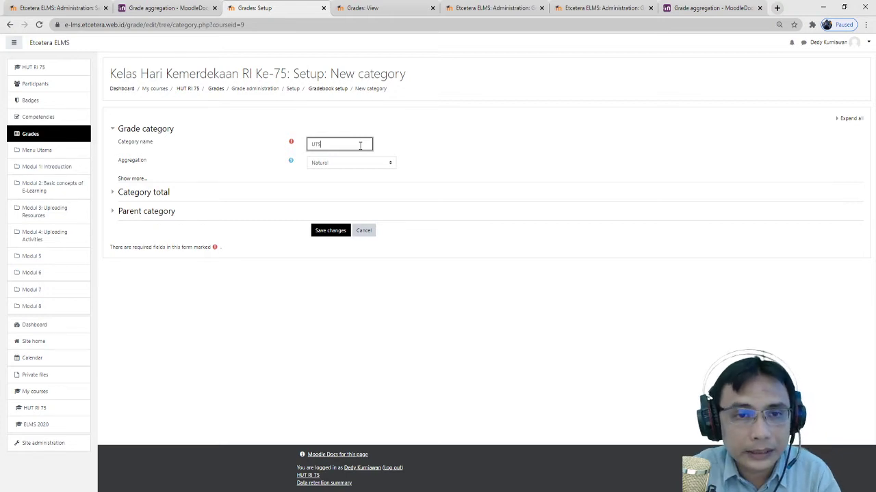
left_click(330, 230)
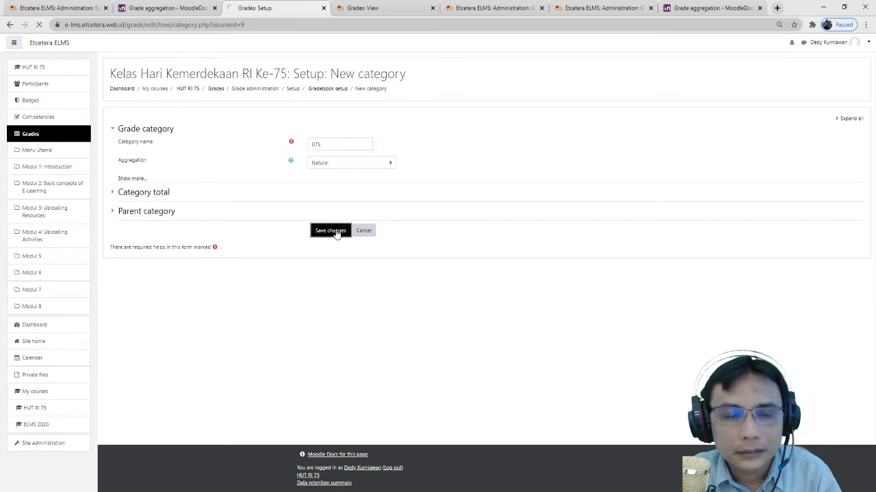
scroll(482, 383, "down", 3)
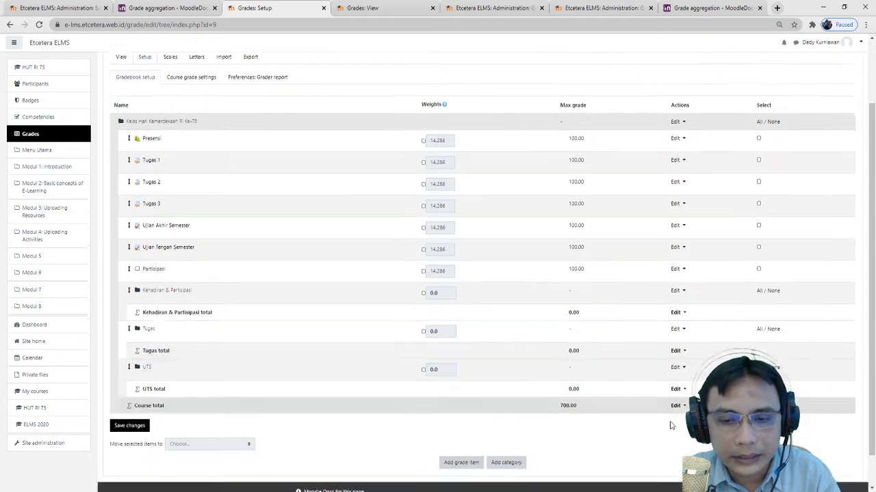
left_click(504, 425)
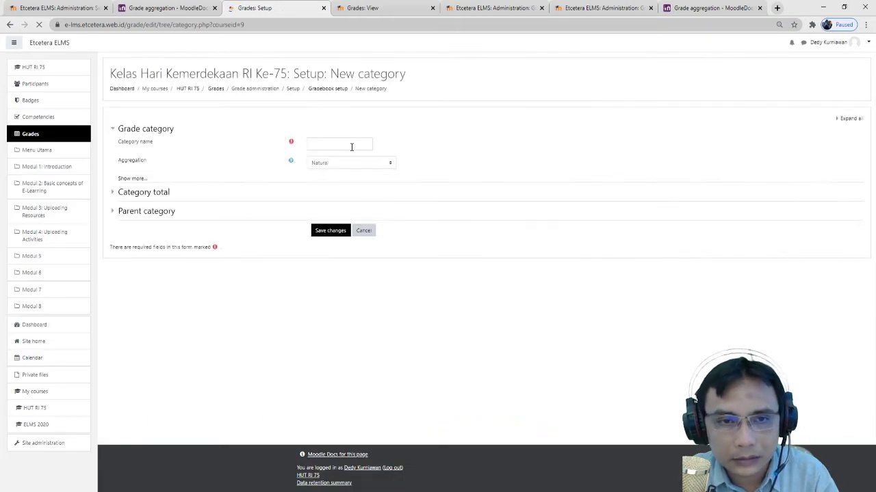
left_click(349, 143)
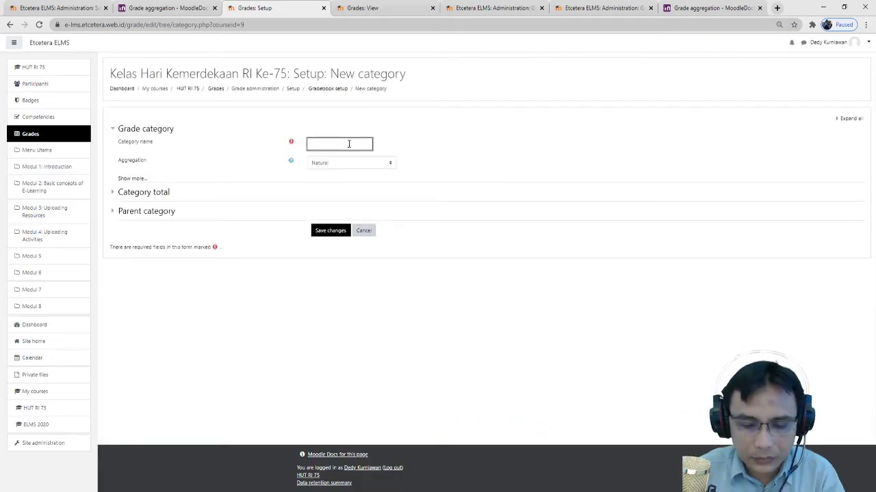
left_click(335, 234)
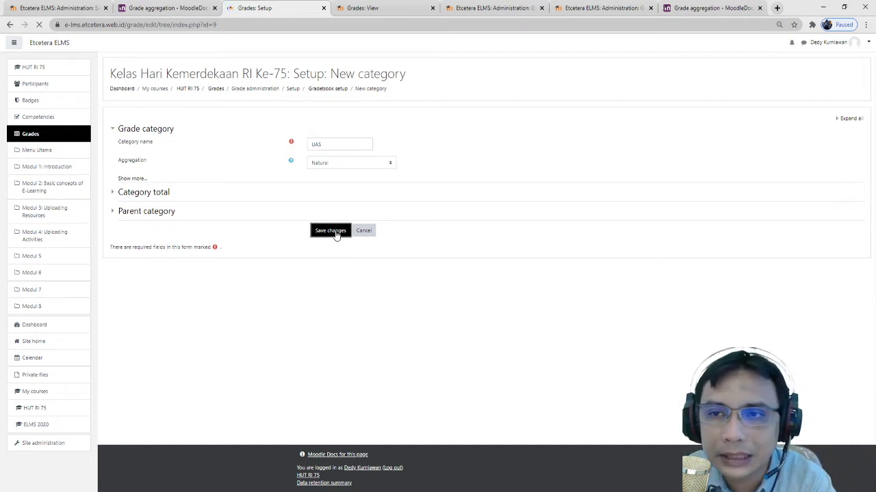
scroll(351, 239, "down", 3)
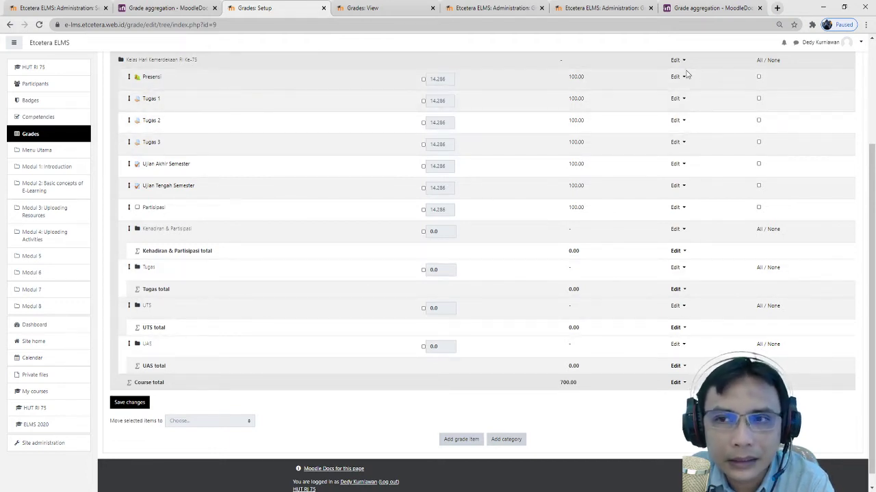
- Select Presensi and move it into the Kehadiran & Partisipasi category
left_click(758, 77)
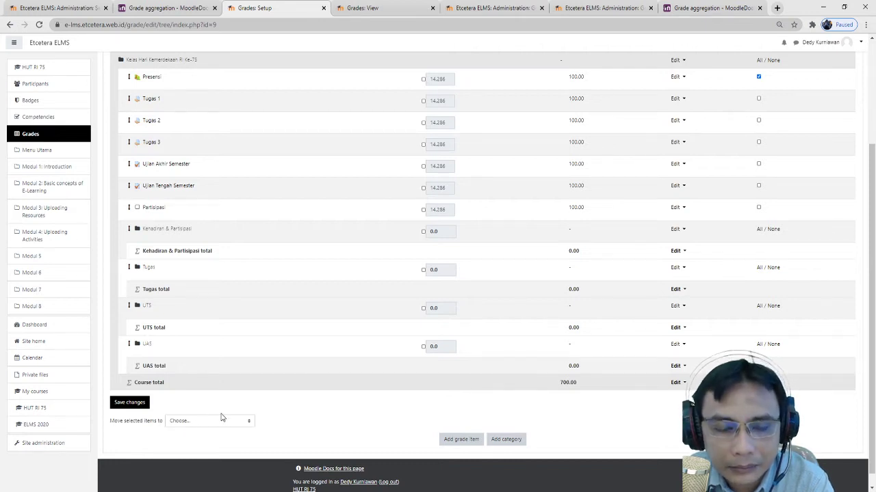
scroll(218, 418, "down", 1)
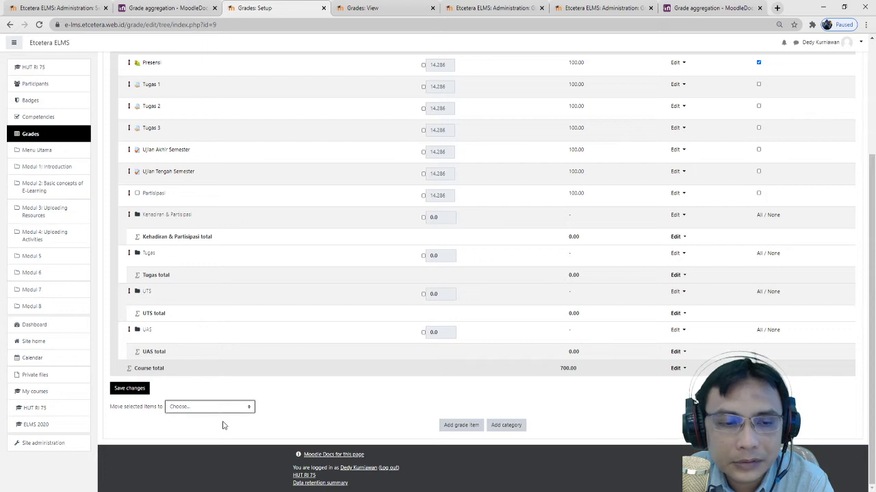
left_click(219, 435)
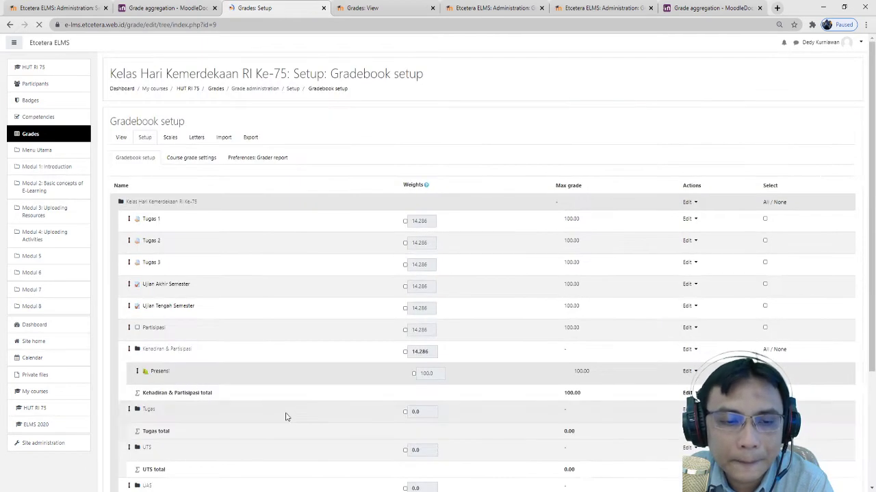
scroll(383, 388, "down", 3)
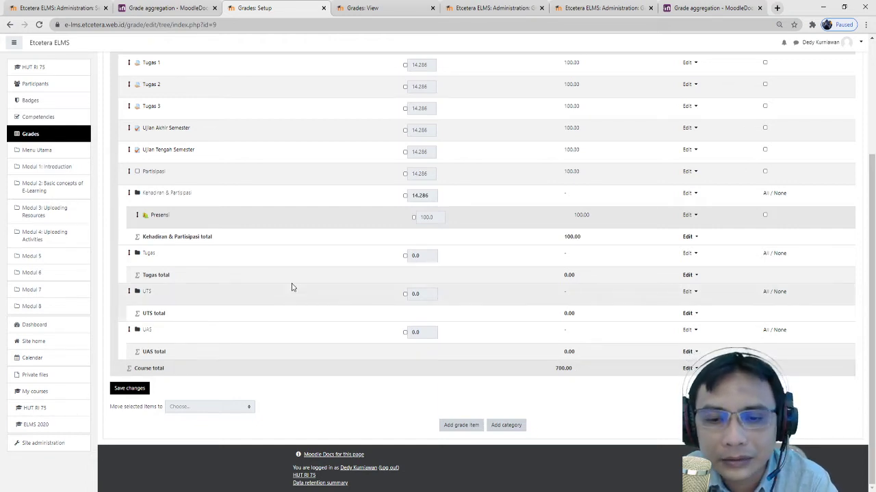
- Select the Tugas 1–3 items and move them into the Tugas category
scroll(291, 287, "up", 1)
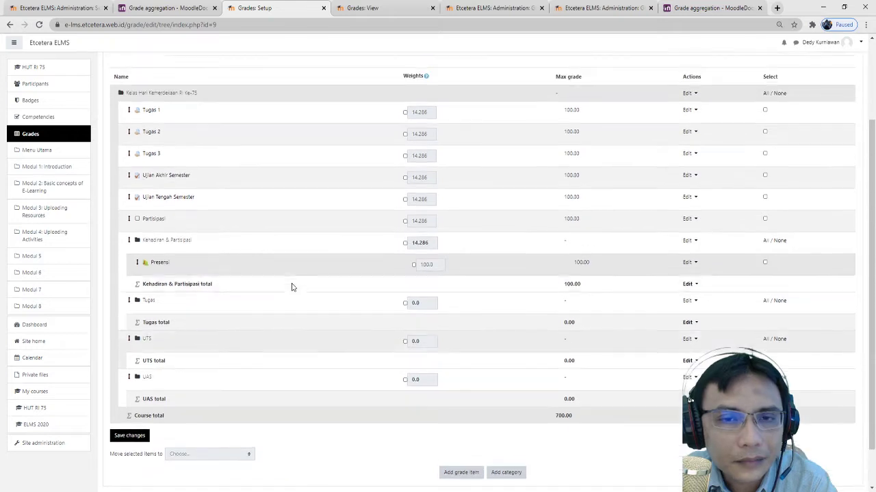
scroll(225, 287, "down", 1)
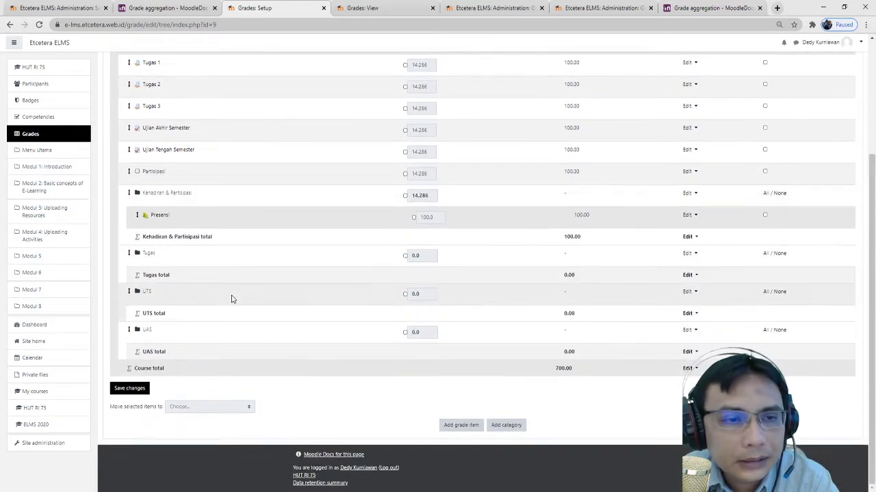
scroll(191, 246, "up", 2)
left_click(405, 159)
left_click(405, 182)
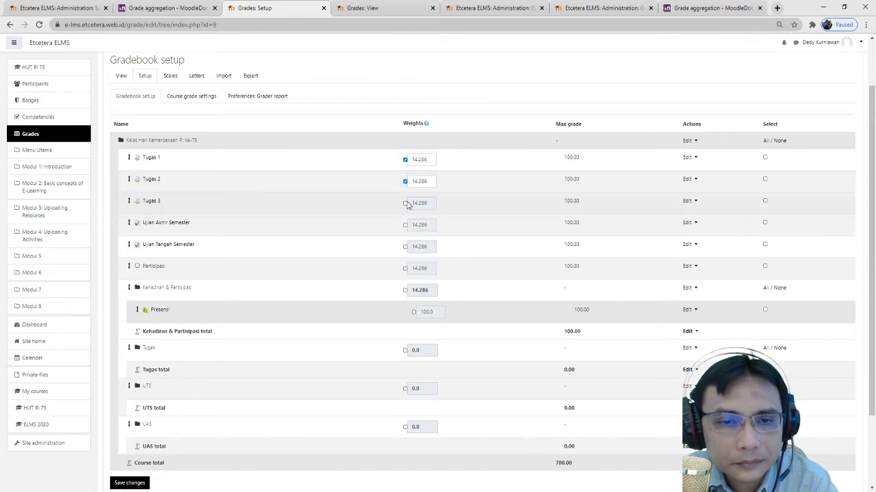
left_click(406, 160)
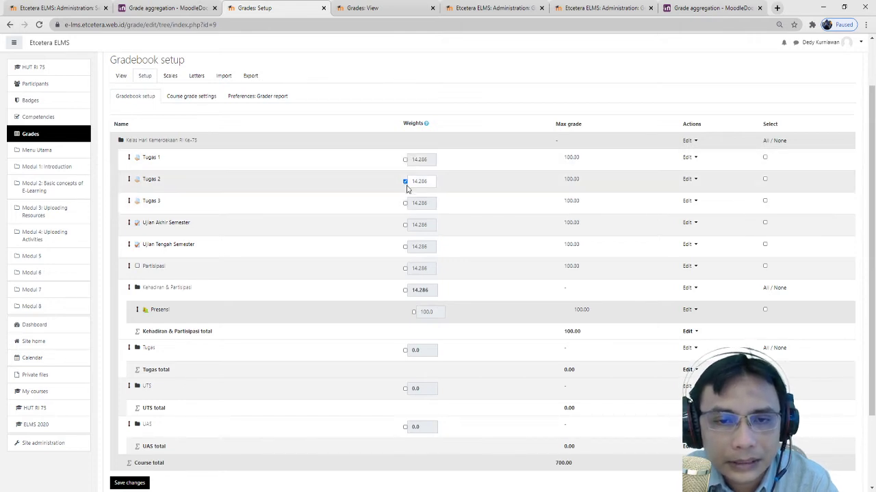
left_click(405, 182)
left_click(764, 157)
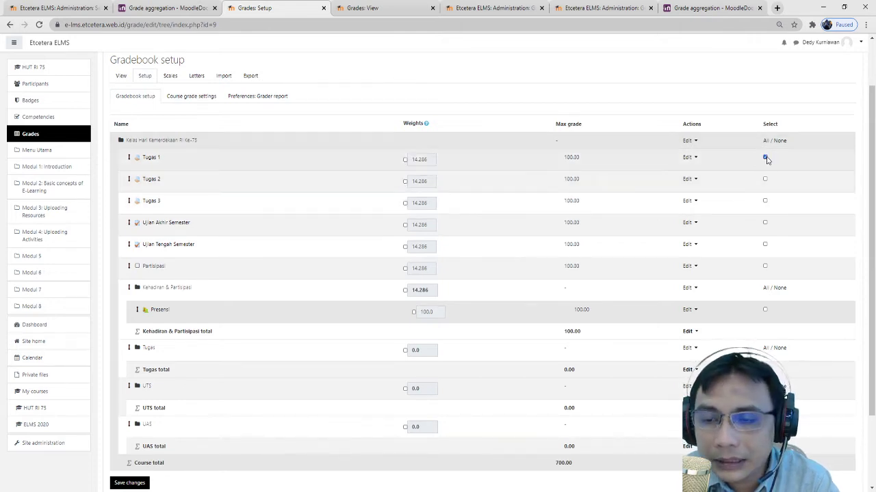
left_click(765, 180)
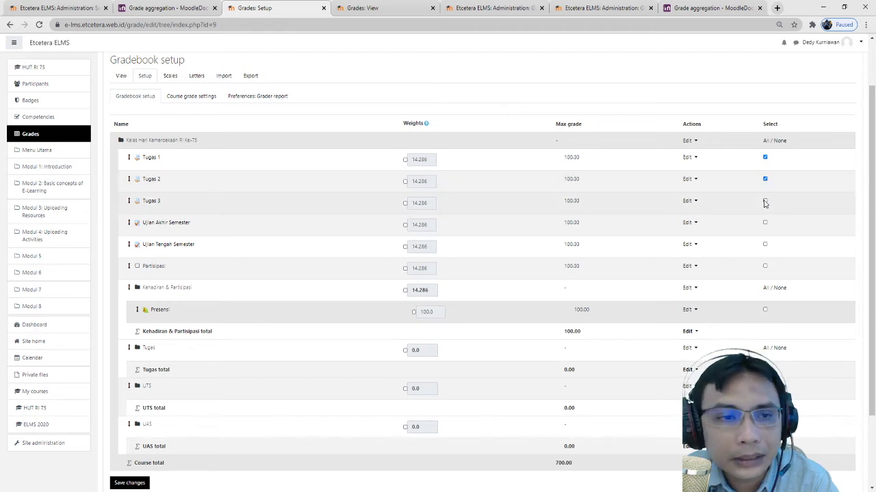
scroll(765, 204, "down", 3)
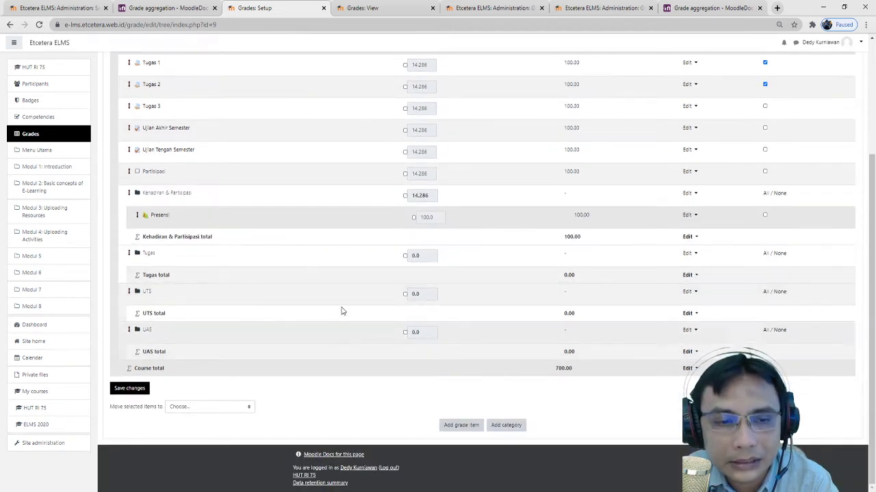
scroll(766, 150, "up", 1)
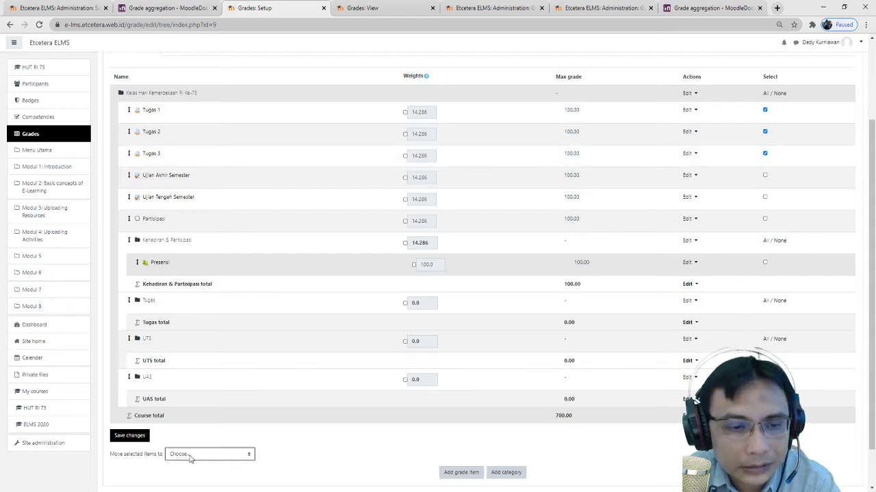
scroll(273, 445, "down", 1)
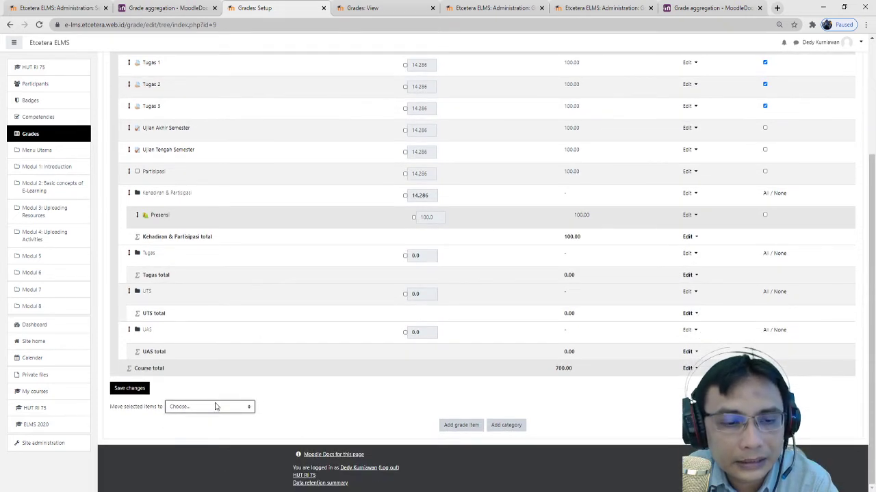
left_click(210, 442)
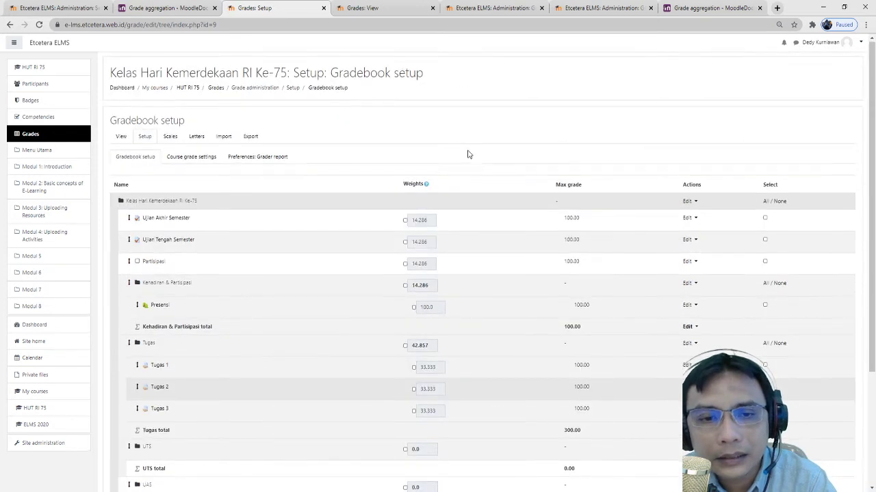
scroll(465, 161, "down", 2)
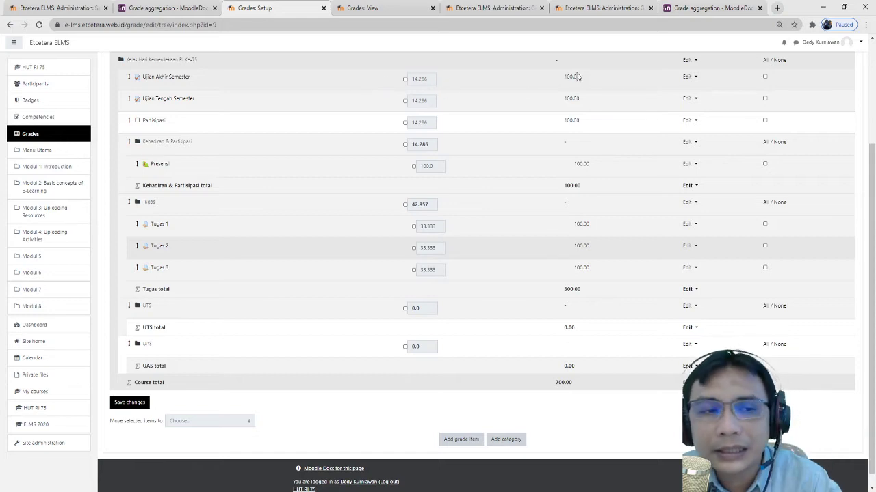
- Move Ujian Akhir Semester into the UAS category
left_click(765, 78)
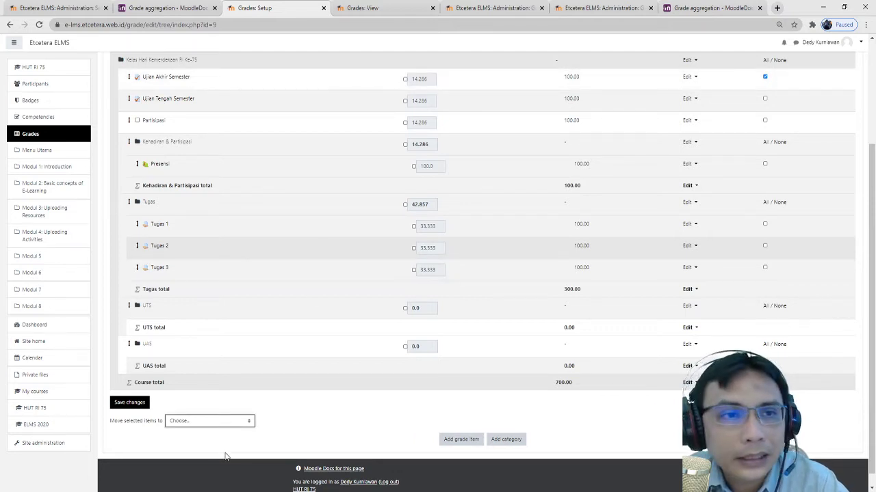
left_click(208, 478)
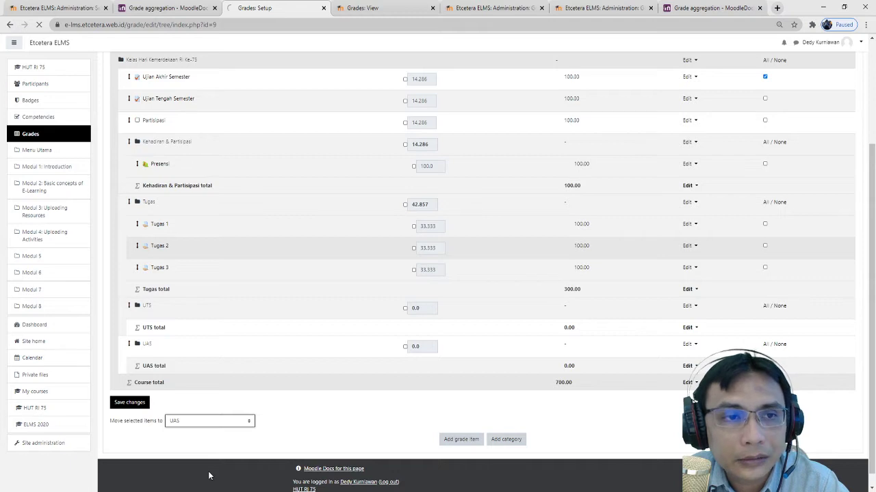
scroll(727, 225, "down", 5)
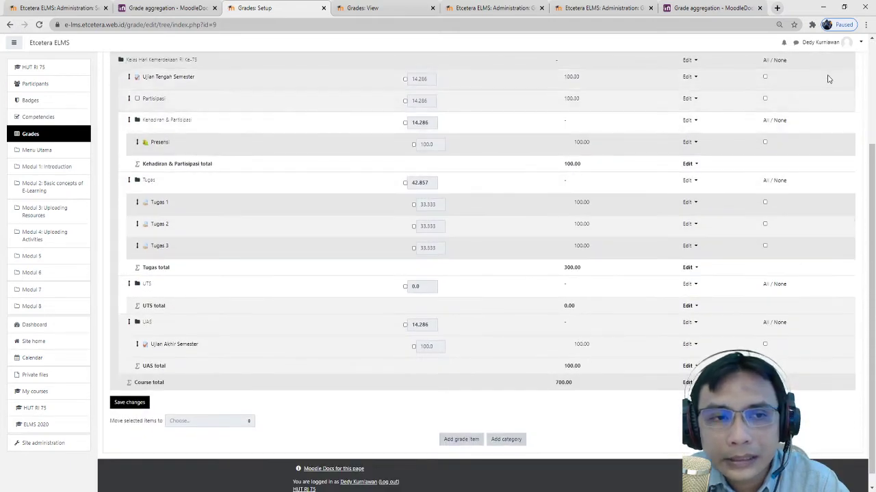
- Move Ujian Tengah Semester into the UTS category
left_click(765, 77)
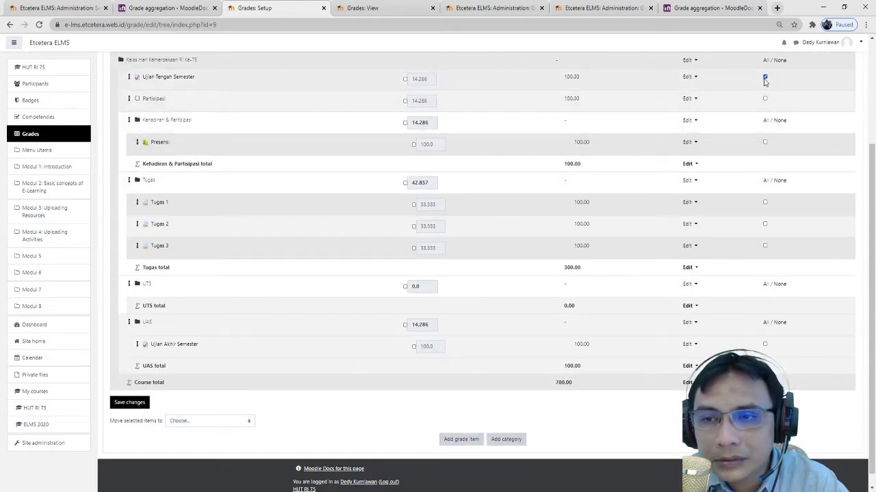
left_click(210, 422)
left_click(201, 463)
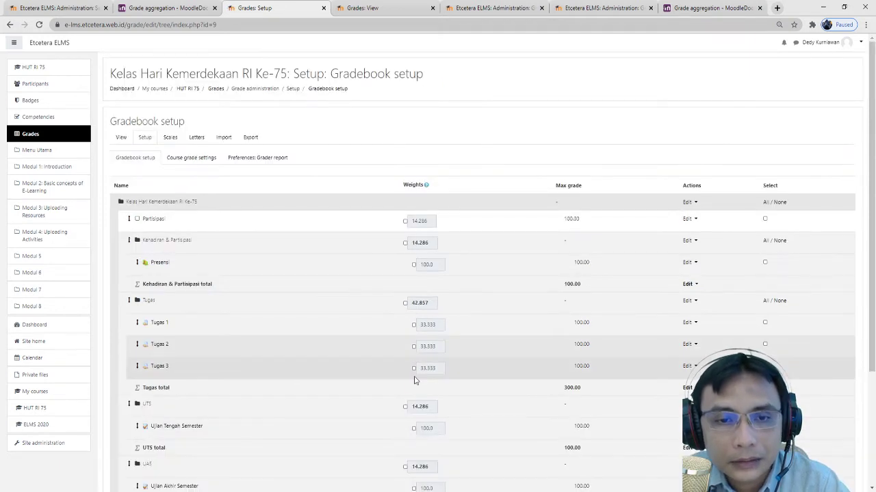
scroll(414, 380, "down", 3)
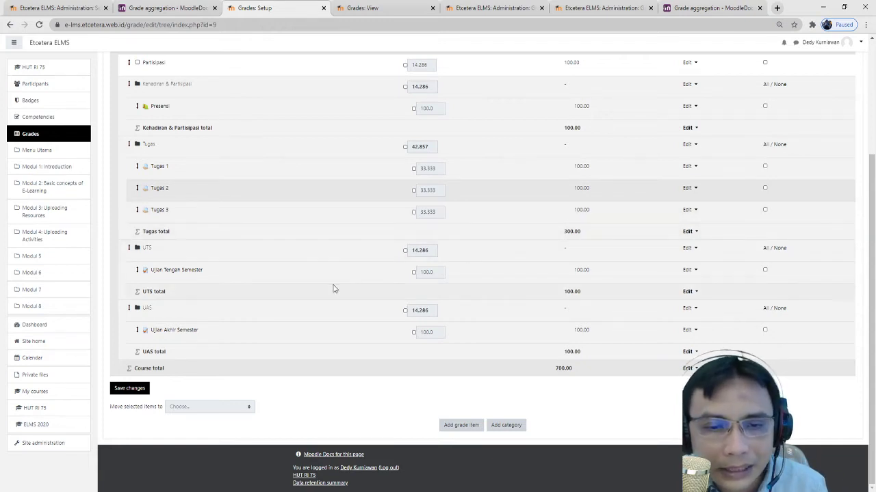
scroll(213, 141, "up", 2)
scroll(250, 203, "down", 2)
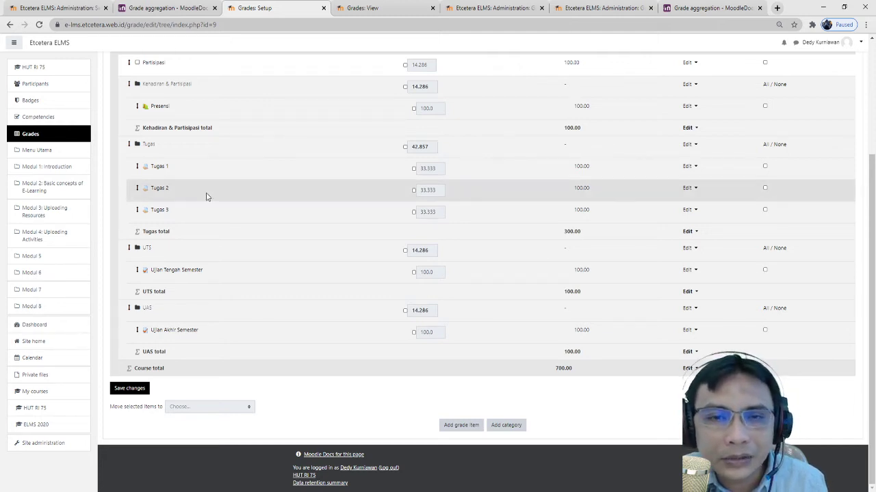
scroll(205, 196, "up", 2)
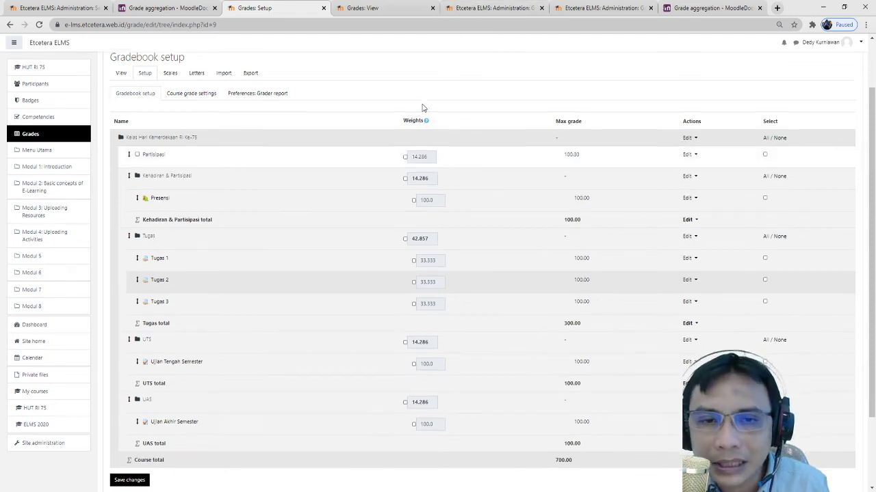
scroll(463, 139, "down", 3)
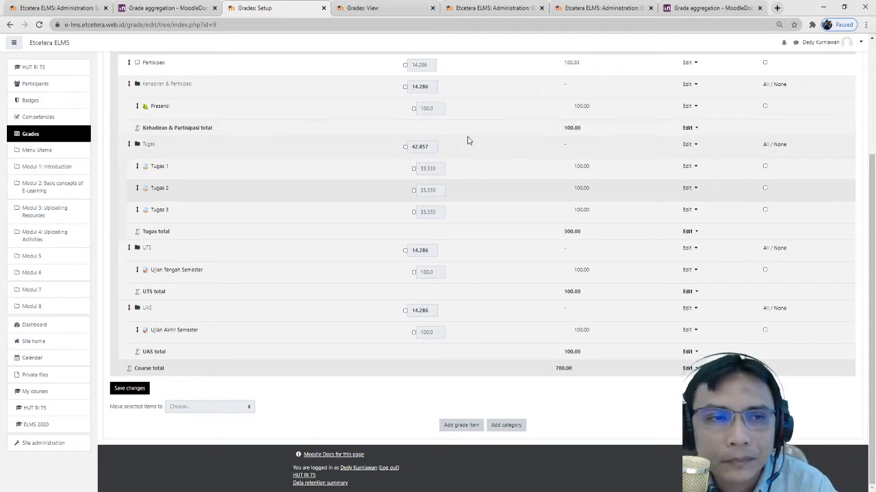
- Create the Aktivitas grade item, out of 100, in the Kehadiran & Partisipasi category
left_click(462, 430)
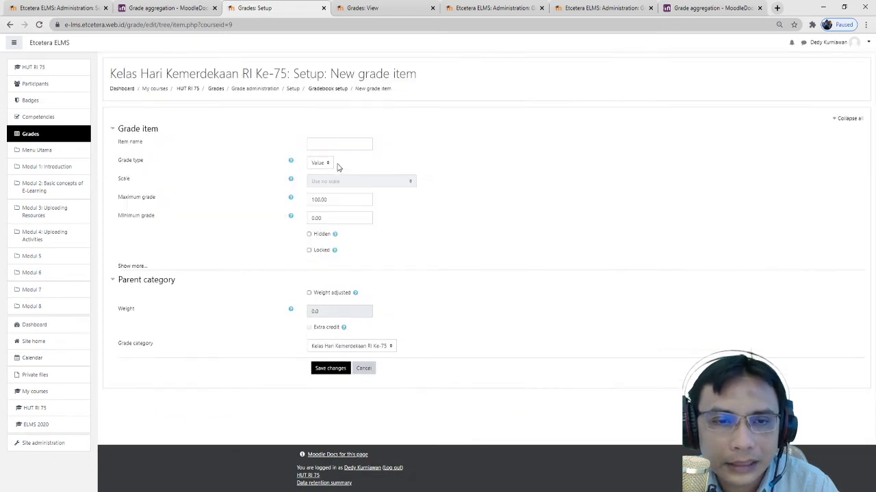
left_click(344, 144)
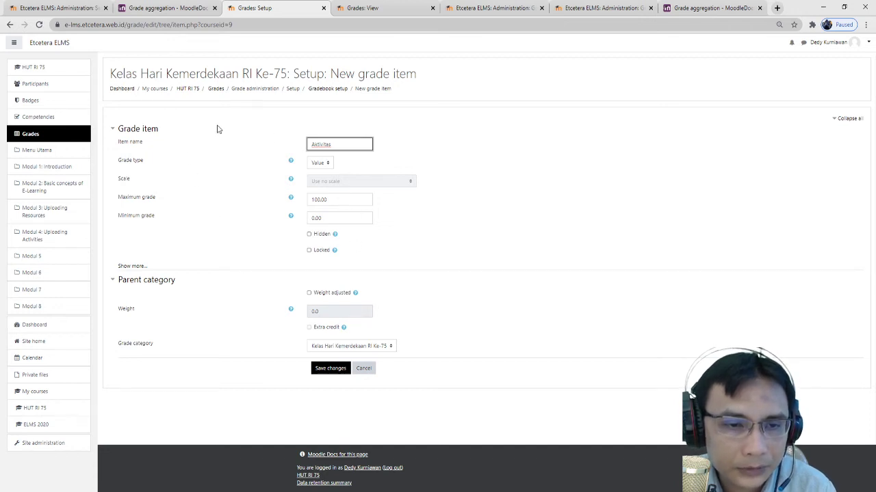
left_click(354, 346)
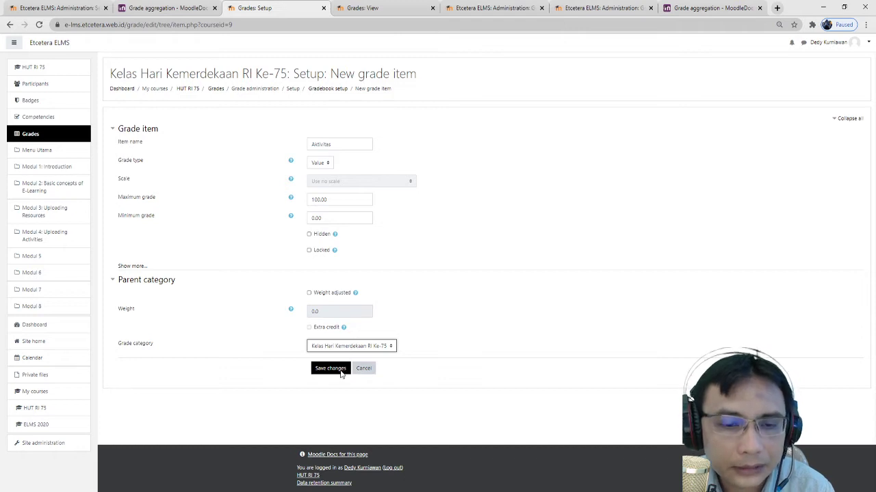
key("Down")
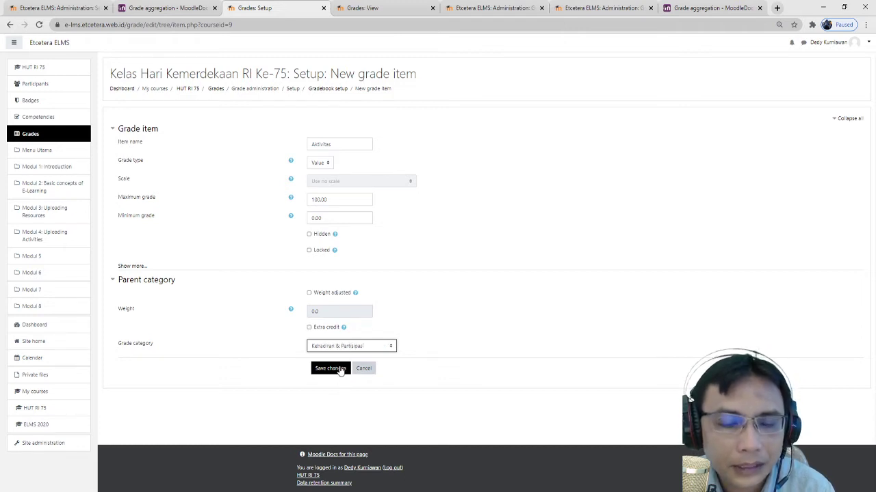
left_click(340, 369)
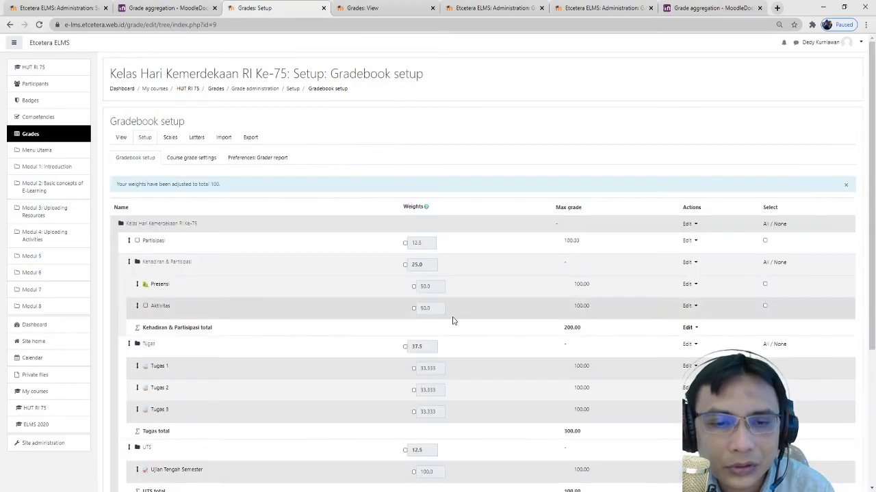
scroll(457, 325, "down", 5)
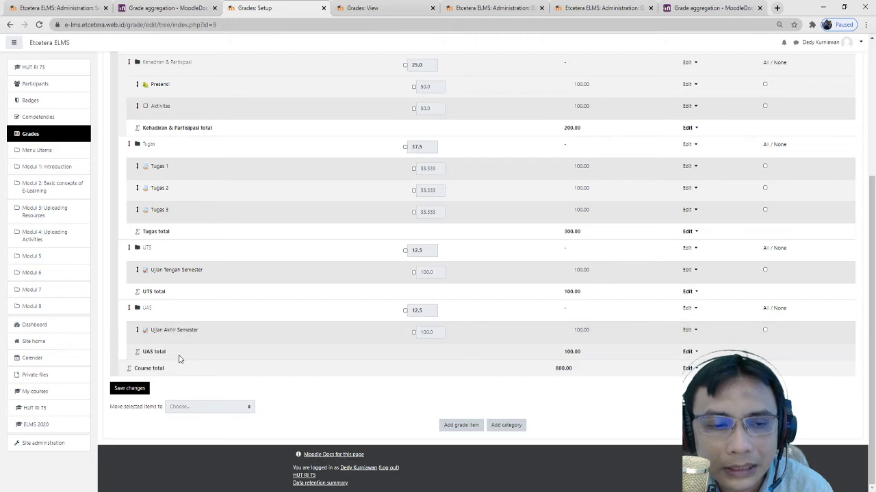
scroll(171, 232, "up", 3)
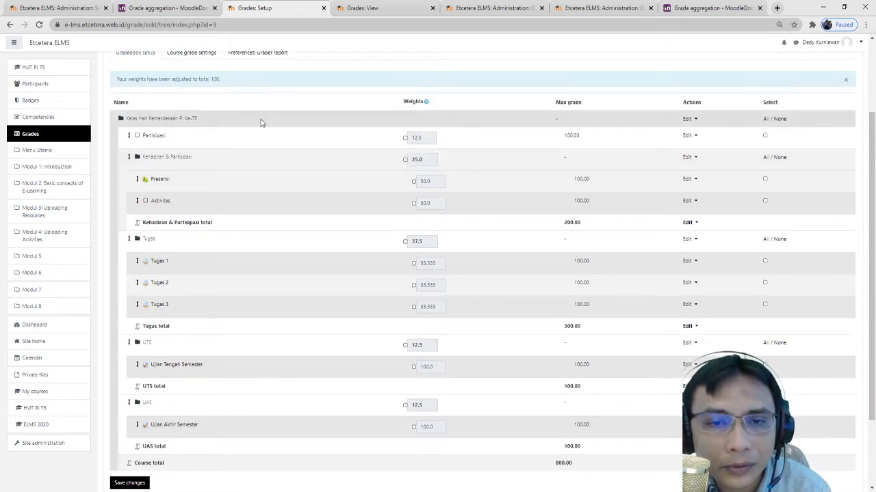
scroll(195, 170, "up", 3)
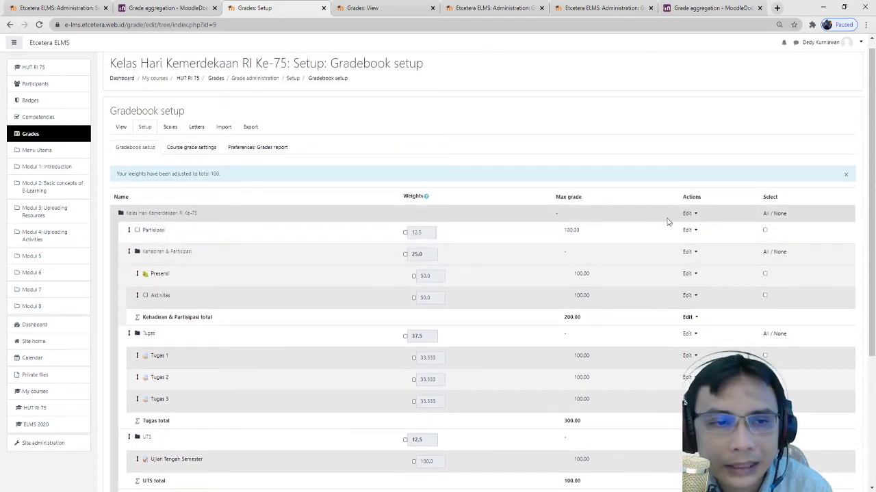
left_click(689, 230)
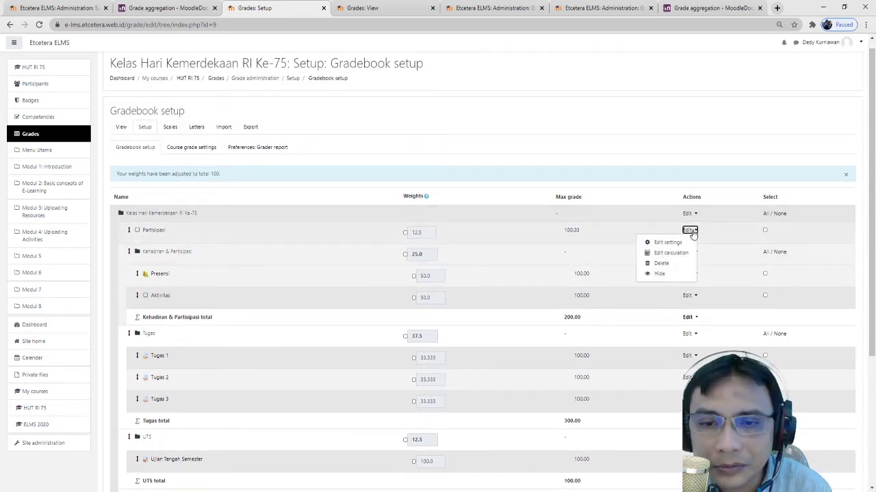
left_click(660, 264)
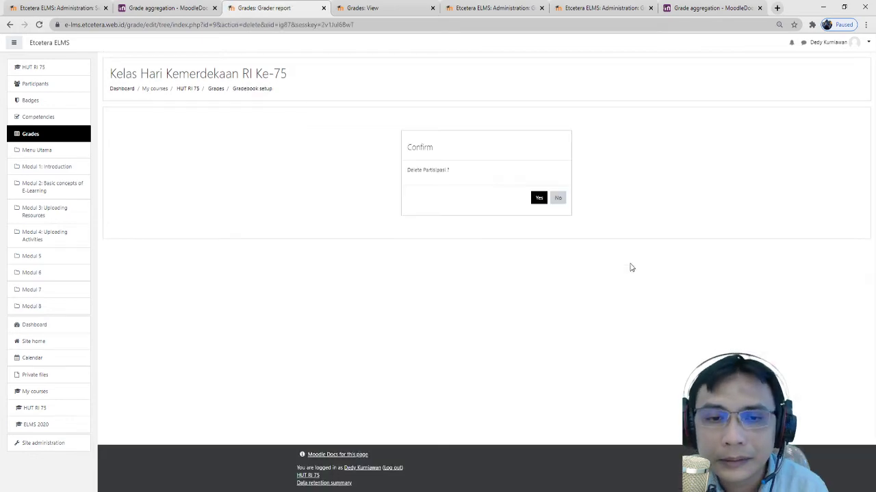
left_click(537, 198)
scroll(547, 235, "down", 5)
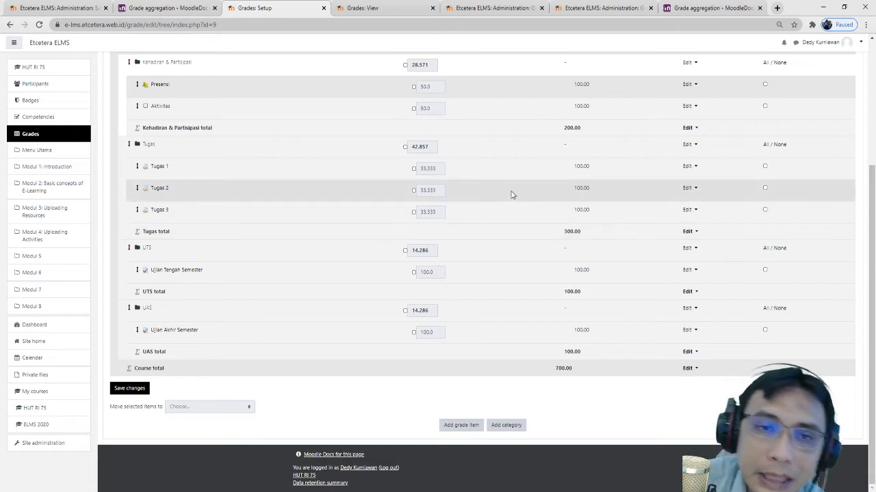
scroll(492, 193, "up", 1)
scroll(490, 193, "up", 1)
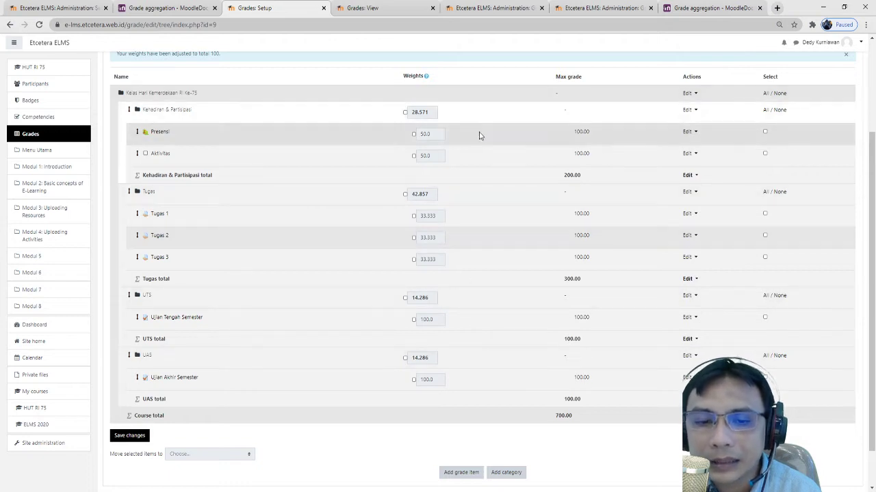
left_click_drag(575, 422, 552, 421)
left_click(577, 421)
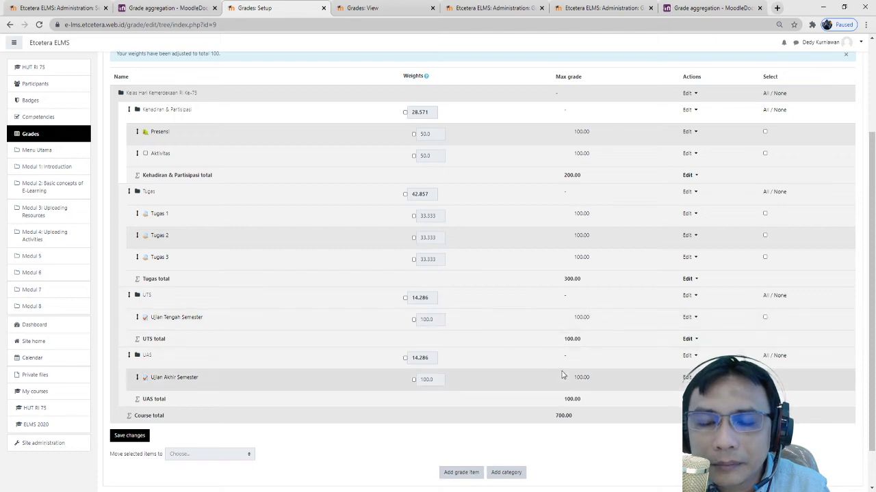
scroll(559, 274, "up", 2)
scroll(558, 266, "down", 2)
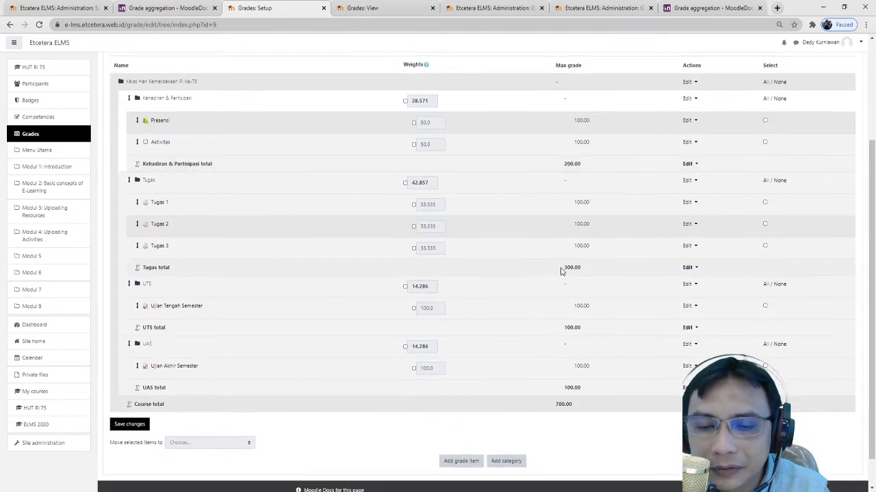
scroll(582, 401, "down", 1)
scroll(544, 352, "up", 1)
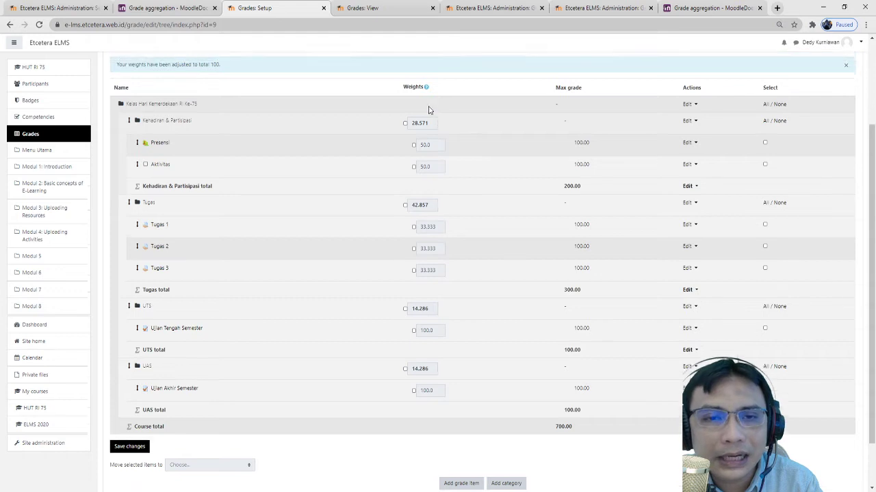
scroll(411, 110, "up", 1)
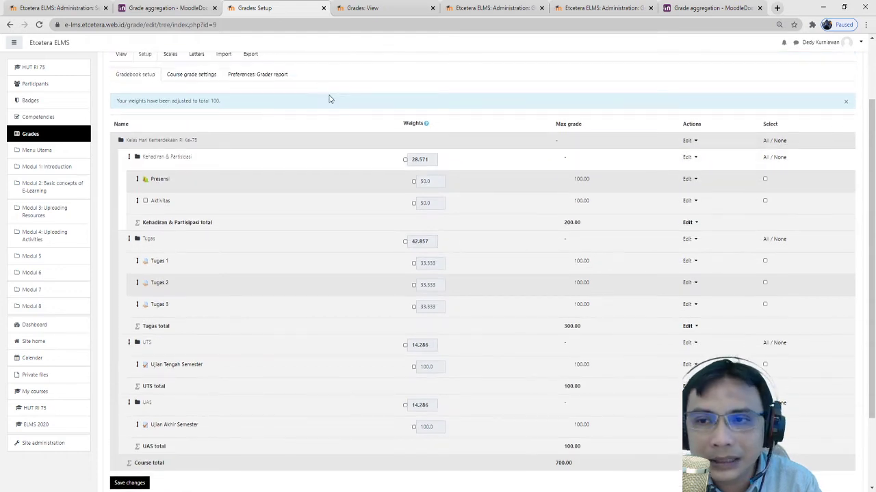
scroll(325, 91, "up", 2)
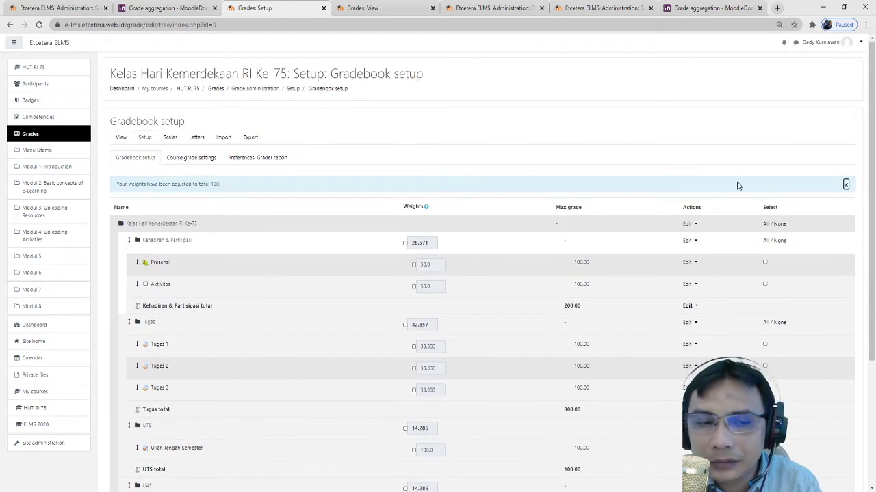
left_click(845, 184)
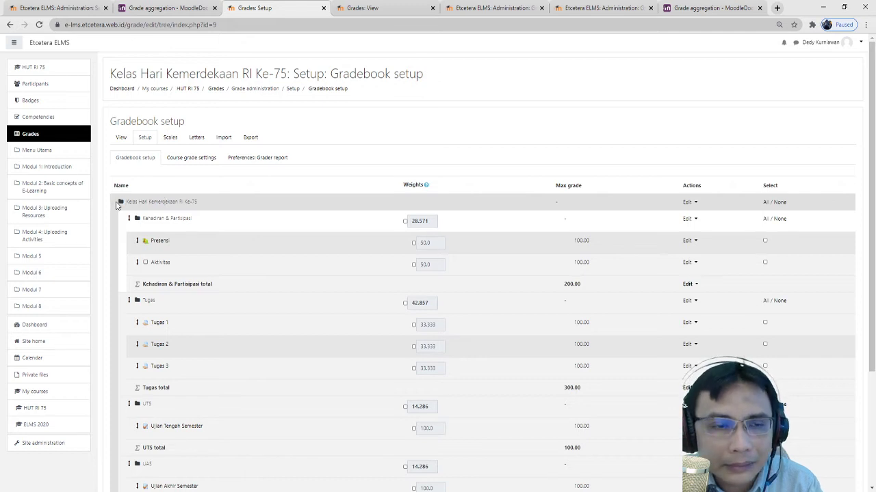
left_click_drag(198, 203, 127, 200)
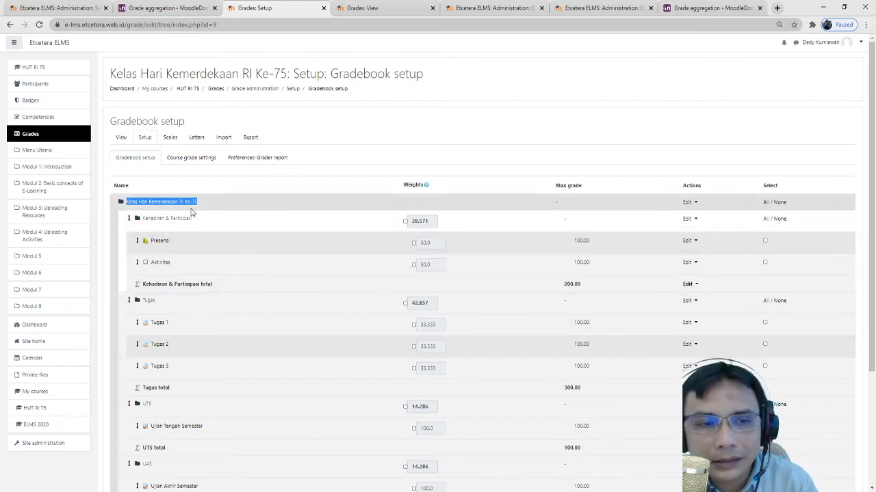
left_click(272, 208)
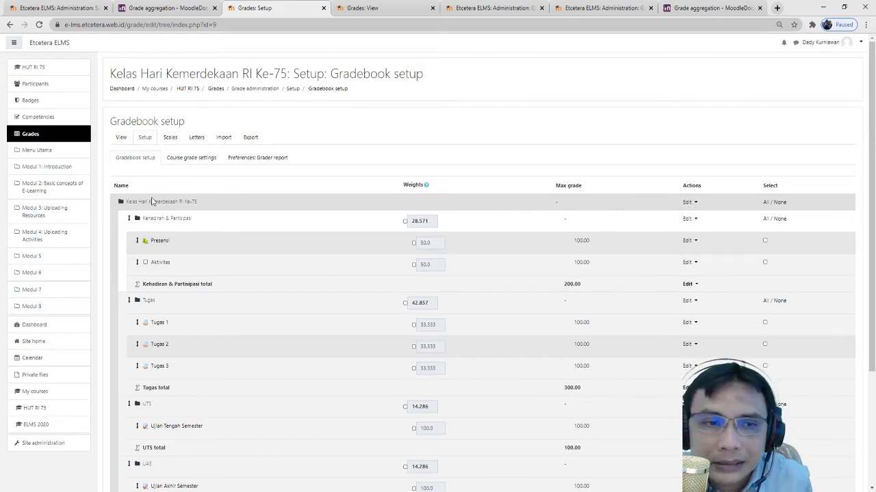
mouse_move(125, 205)
left_mouse_down()
mouse_move(223, 209)
mouse_move(114, 205)
left_mouse_up()
left_click(201, 207)
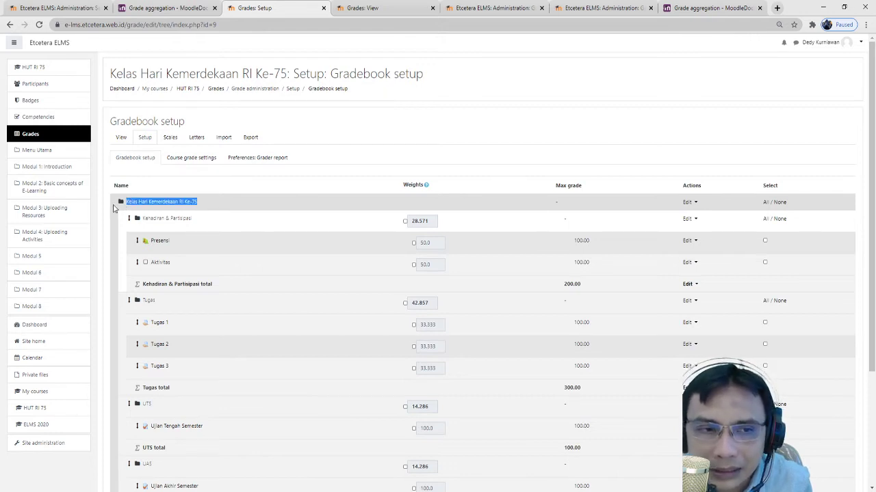
- Set the course category's aggregation to Weighted mean of grades and save
left_click(691, 203)
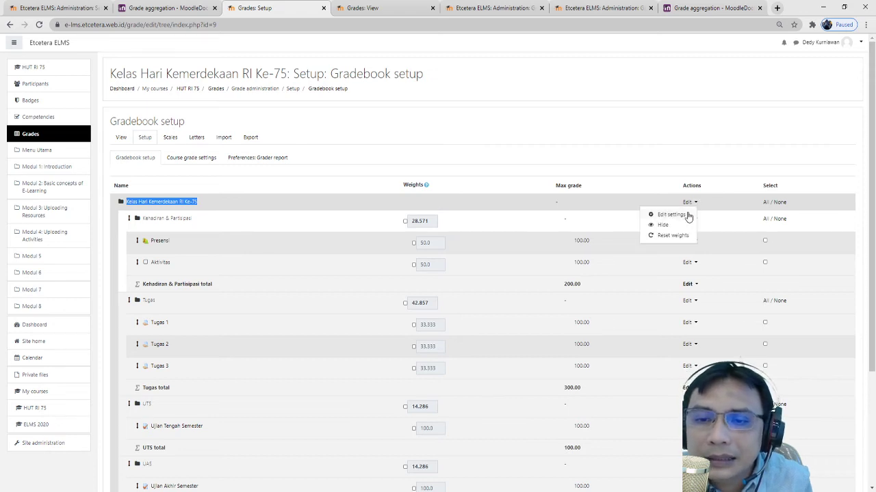
left_click(670, 215)
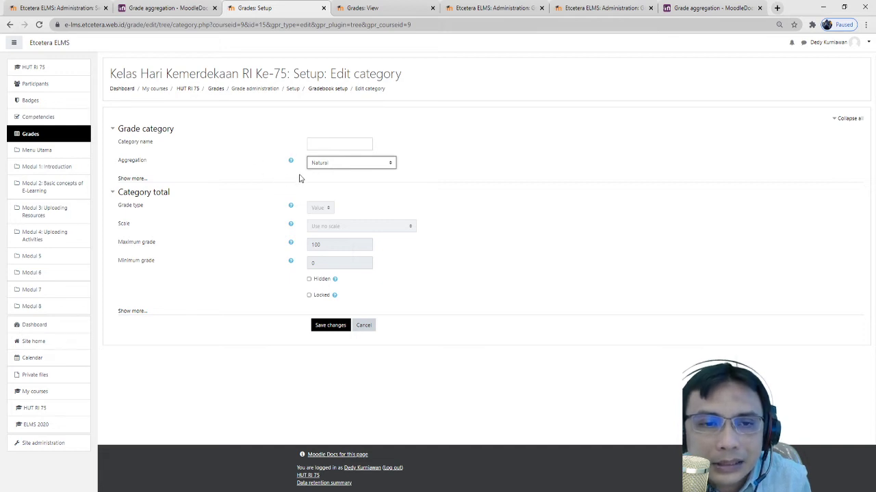
left_click(357, 185)
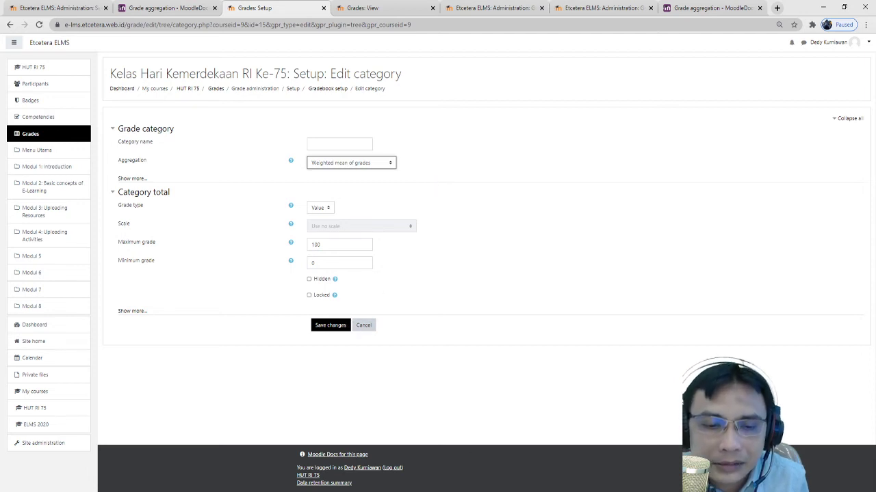
left_click(335, 324)
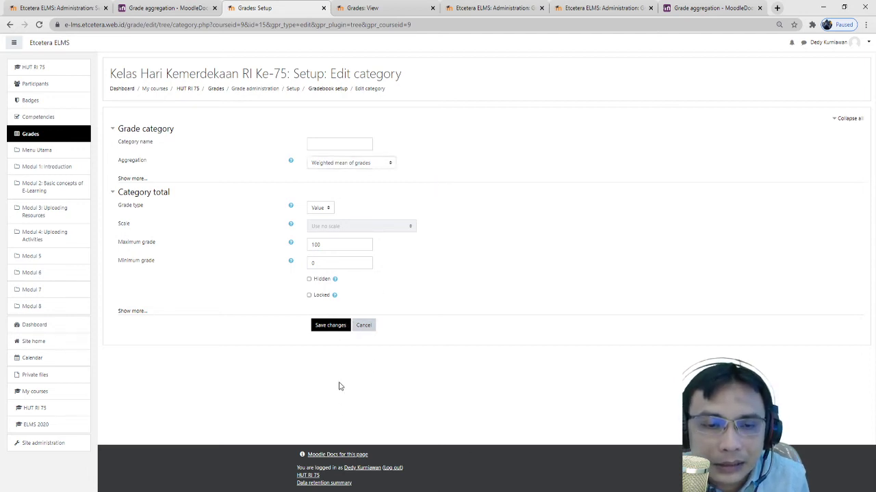
left_click(344, 326)
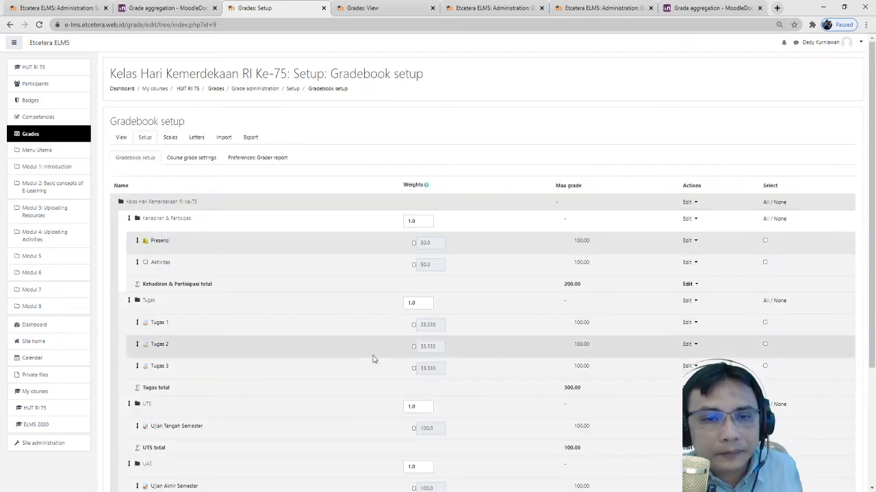
- Enter category weights 10, 40, 25, 25 and Tugas 1–3 weights 50, 25, 25, then save
scroll(370, 351, "down", 3)
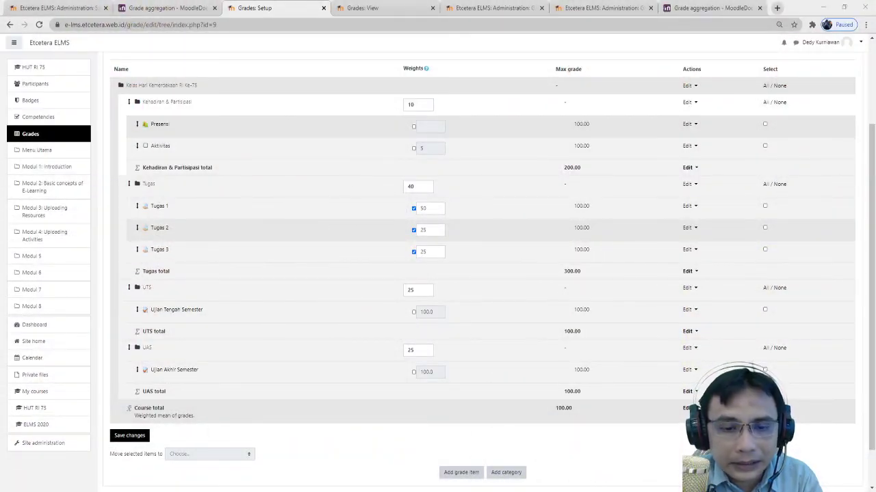
left_click(418, 350)
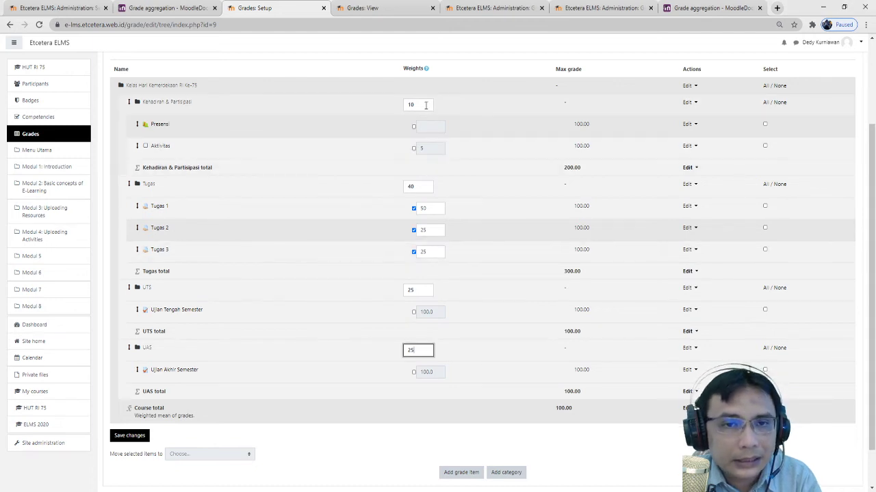
left_click_drag(423, 104, 381, 108)
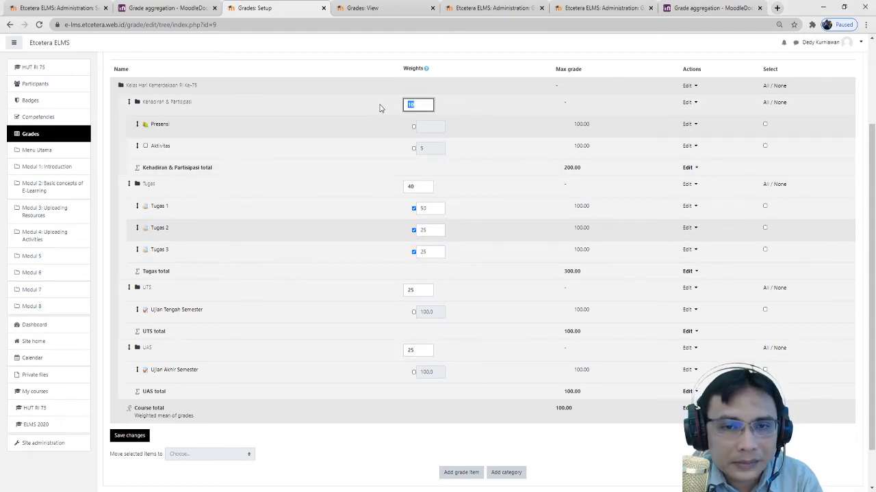
left_click_drag(424, 190, 373, 189)
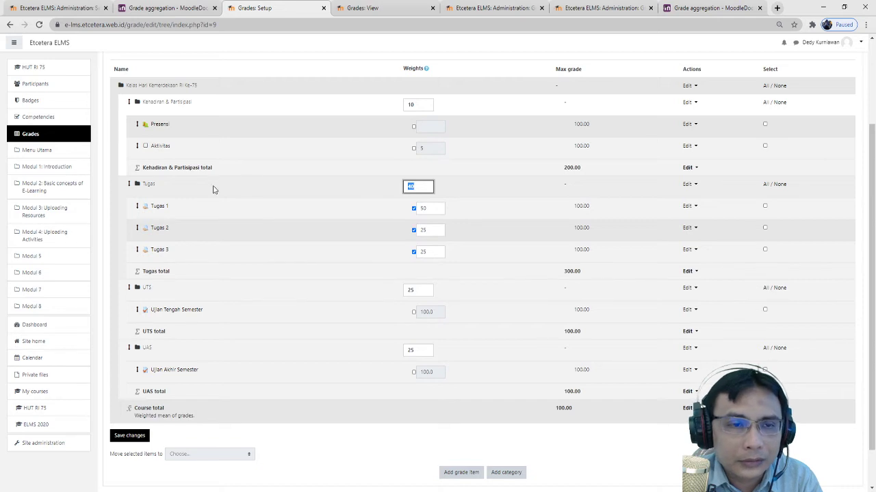
left_click_drag(413, 293, 349, 291)
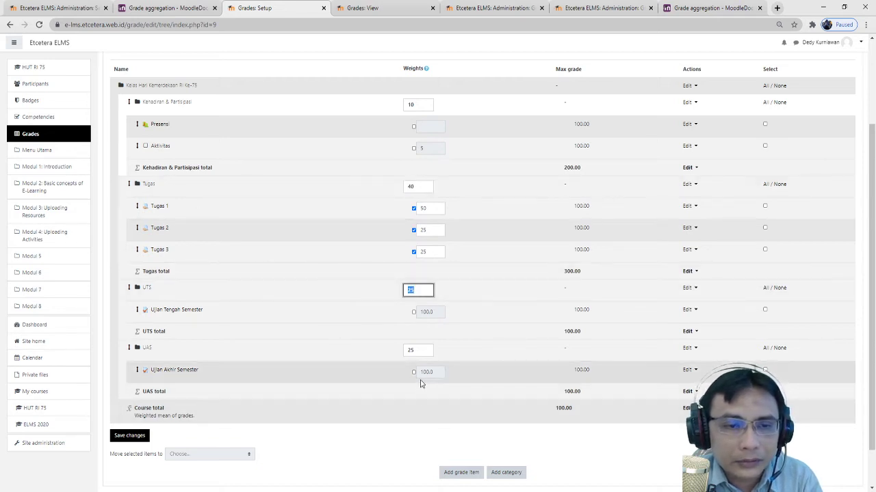
left_click_drag(424, 351, 360, 351)
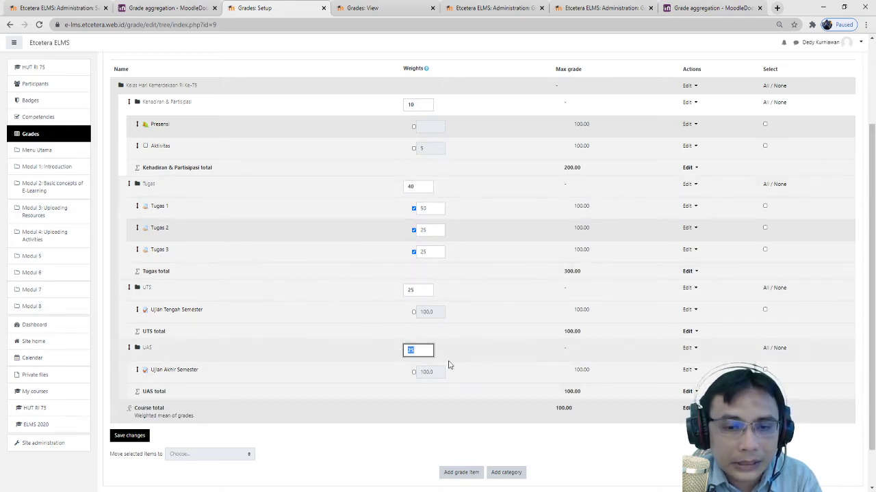
scroll(353, 420, "down", 1)
left_click(124, 392)
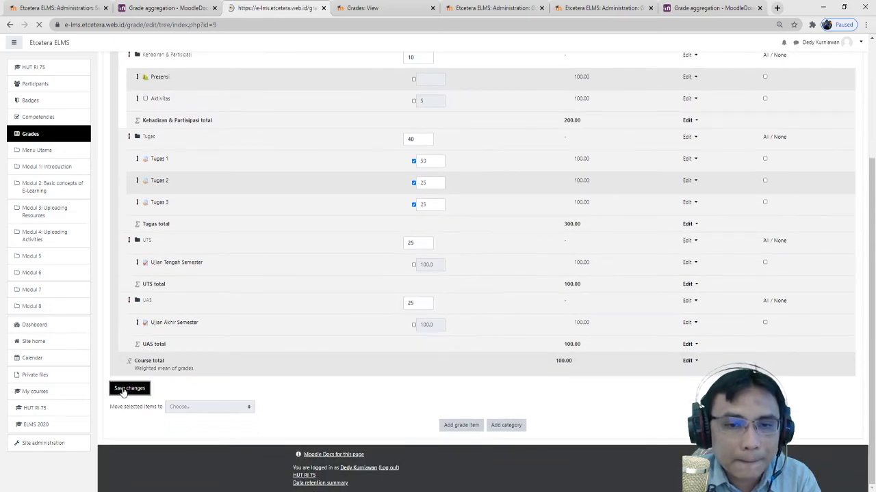
scroll(472, 394, "down", 3)
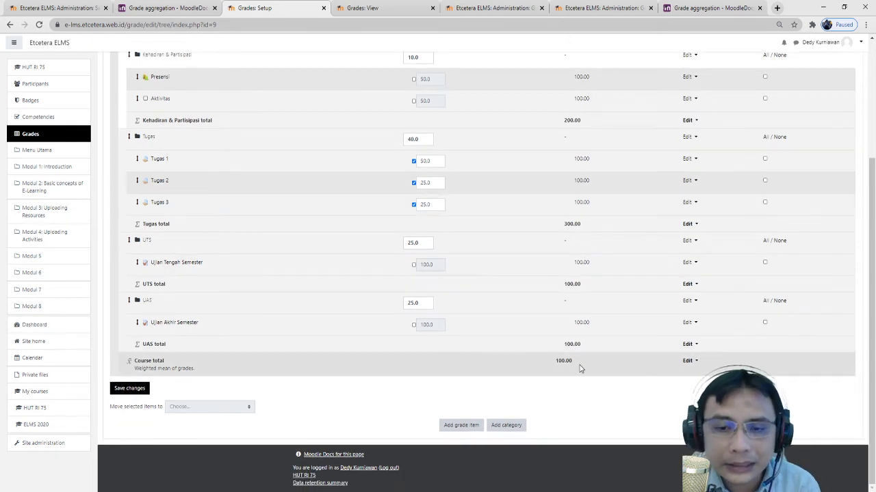
scroll(579, 366, "up", 1)
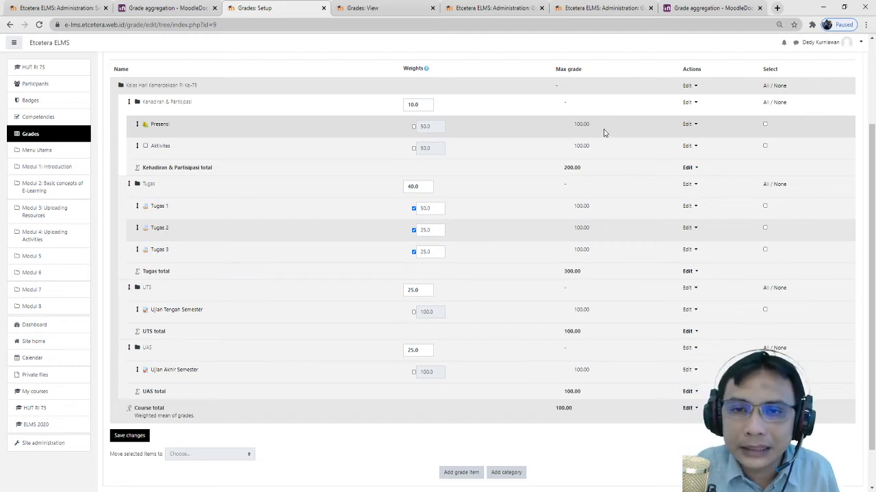
left_click_drag(587, 123, 573, 125)
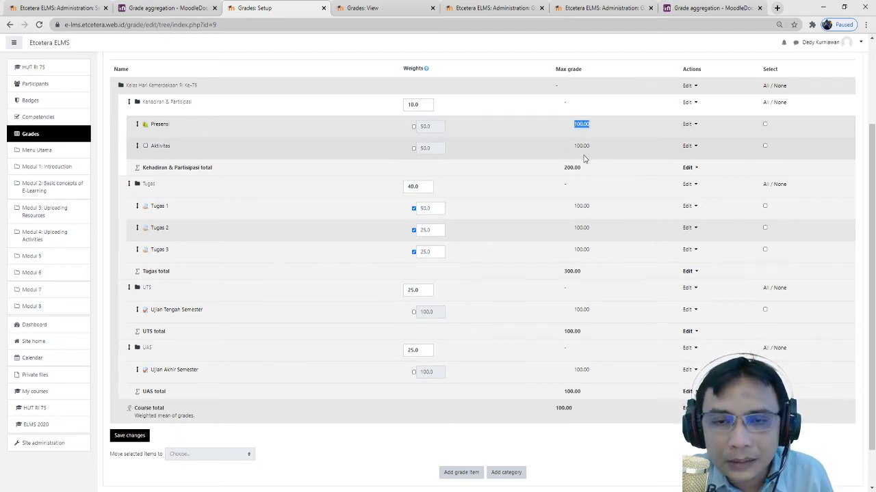
left_click(597, 155)
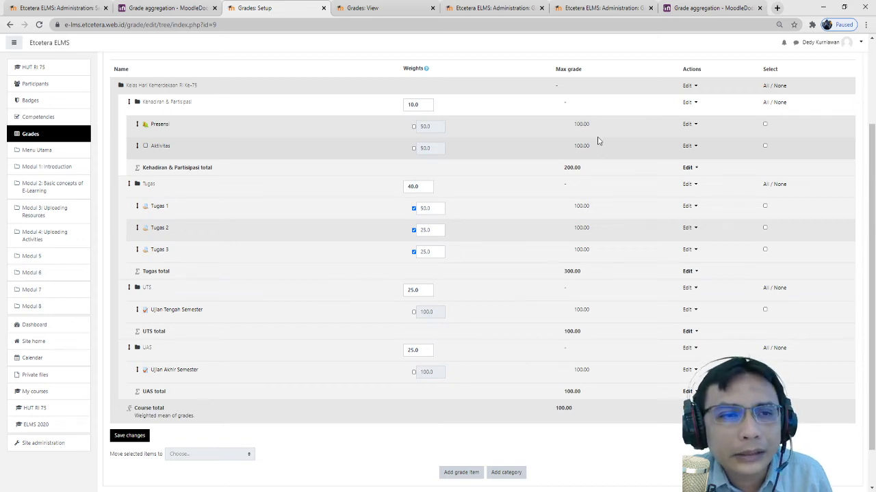
left_click_drag(589, 125, 571, 147)
left_click(591, 142)
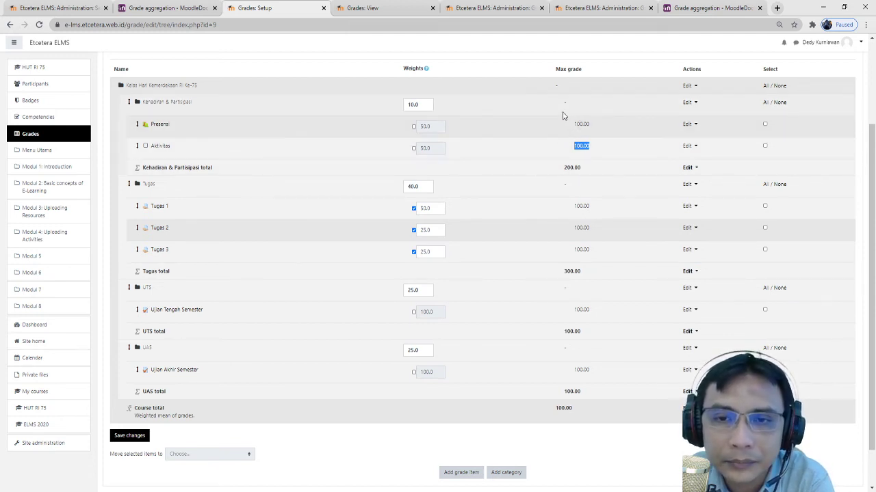
- Leave the Kehadiran & Partisipasi category weight at 10.0
left_click(430, 104)
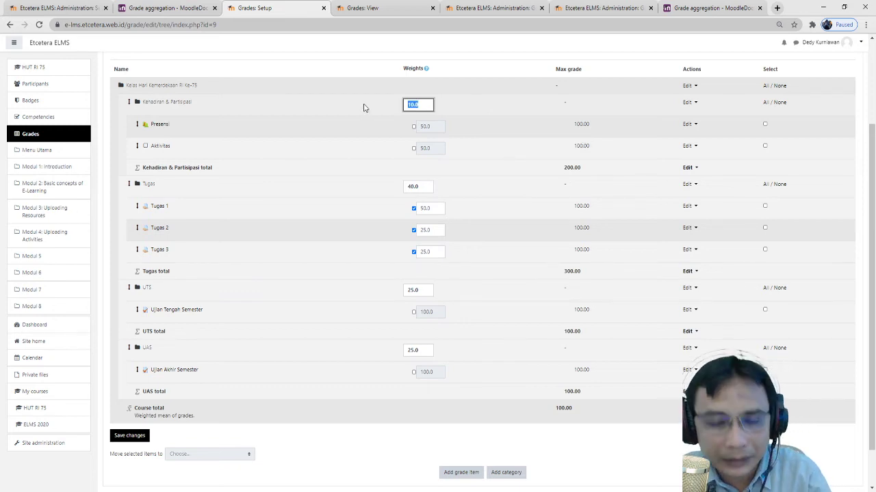
left_click(524, 123)
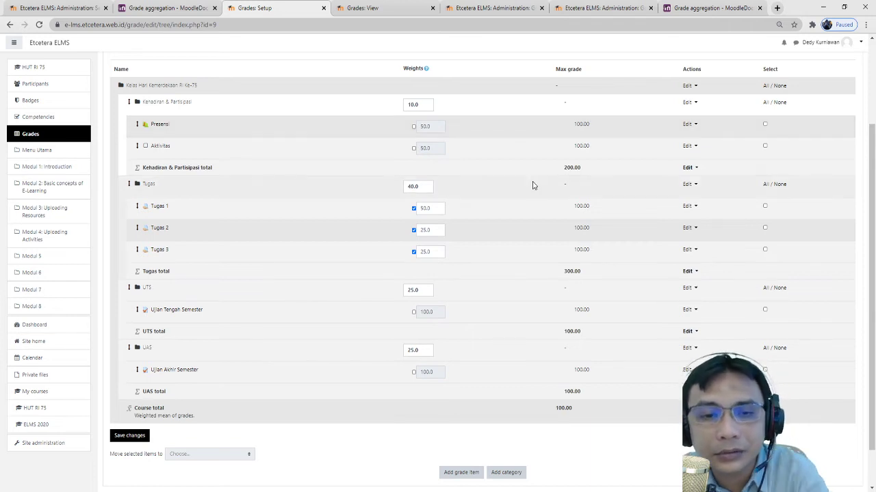
scroll(527, 186, "down", 2)
scroll(465, 190, "up", 2)
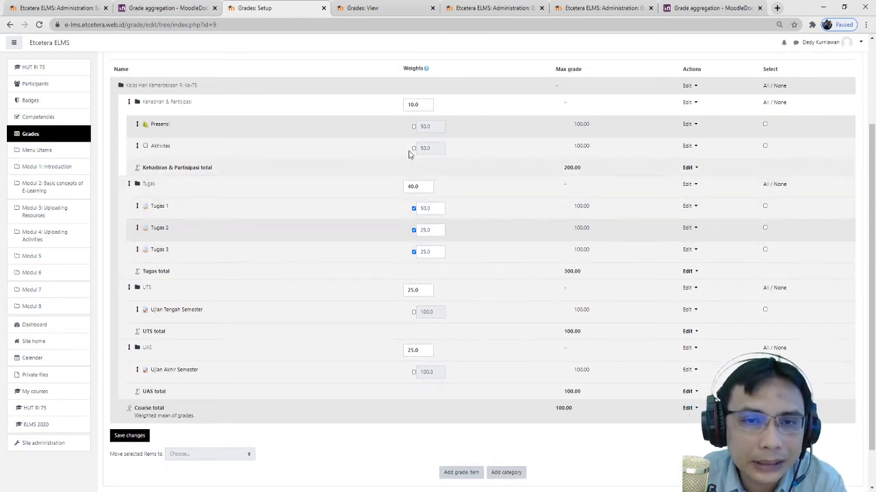
- Override the Presensi and Aktivitas weights to 8 and 2
left_click(413, 128)
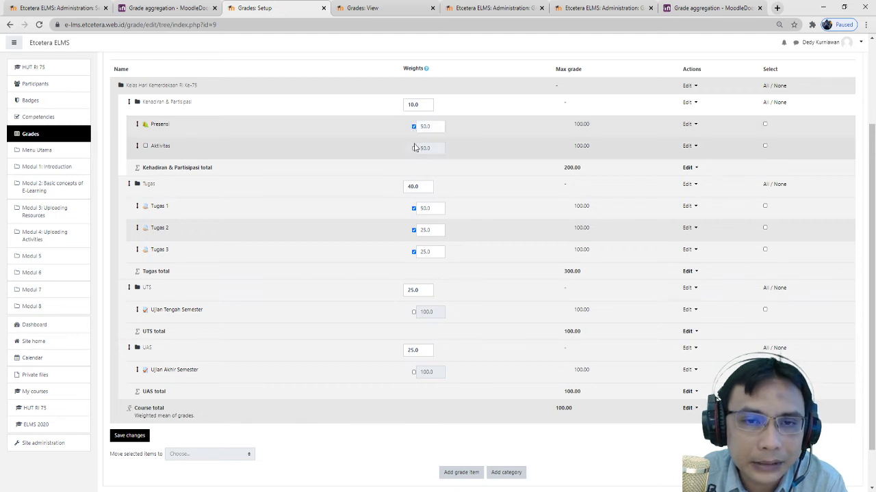
left_click(414, 148)
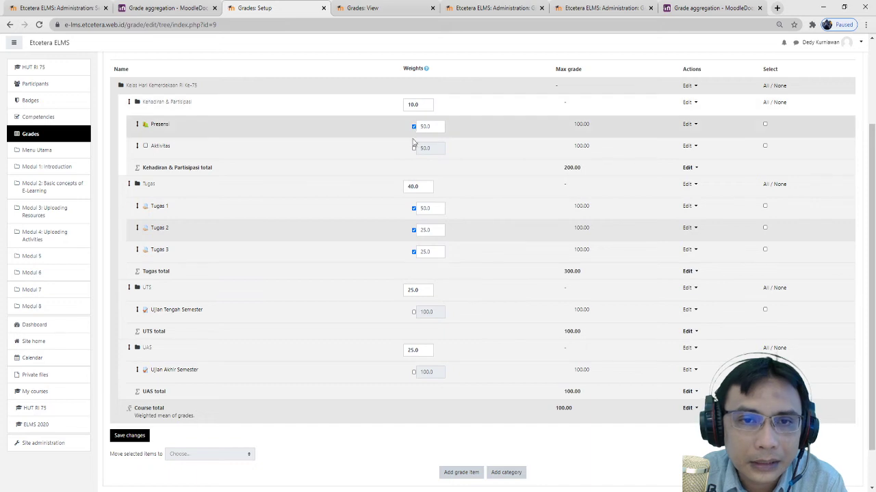
left_click(414, 149)
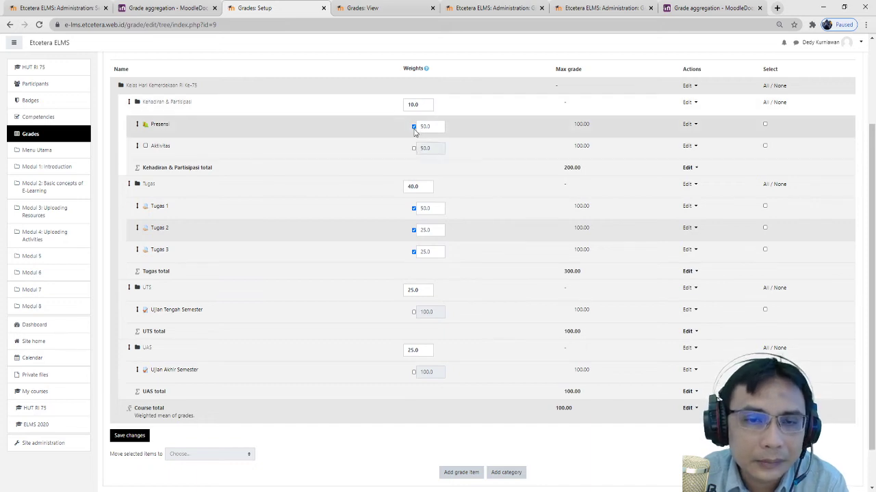
left_click(414, 128)
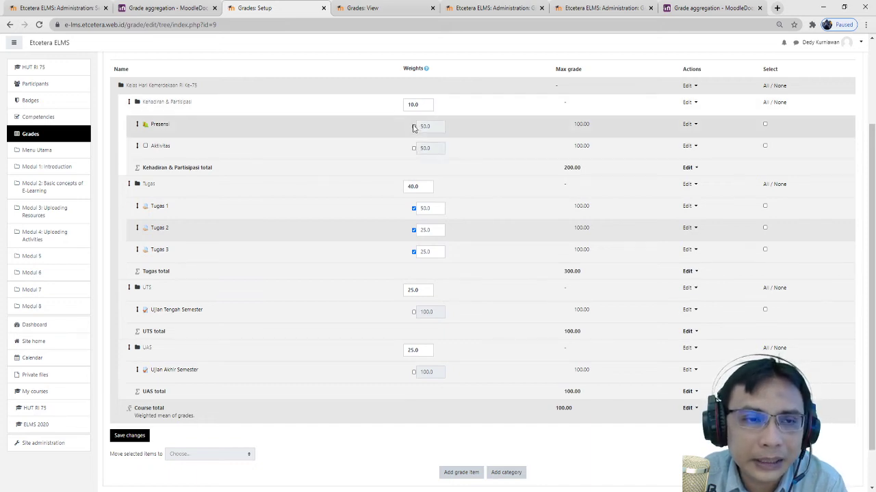
left_click(414, 127)
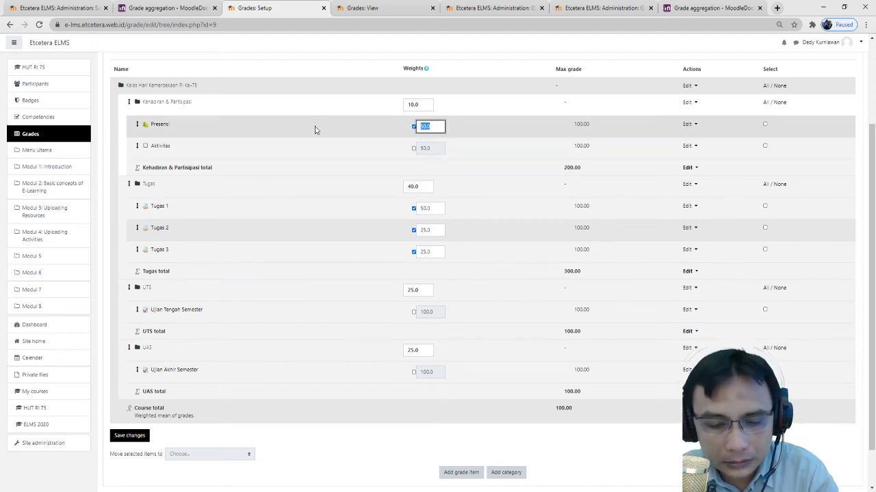
type("8")
left_click(413, 149)
type("2")
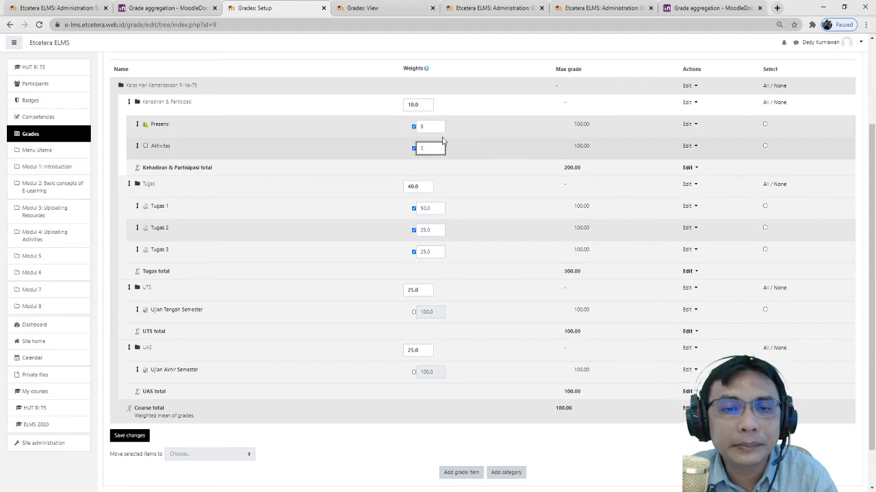
double_click(441, 128)
left_click(510, 174)
scroll(430, 206, "down", 2)
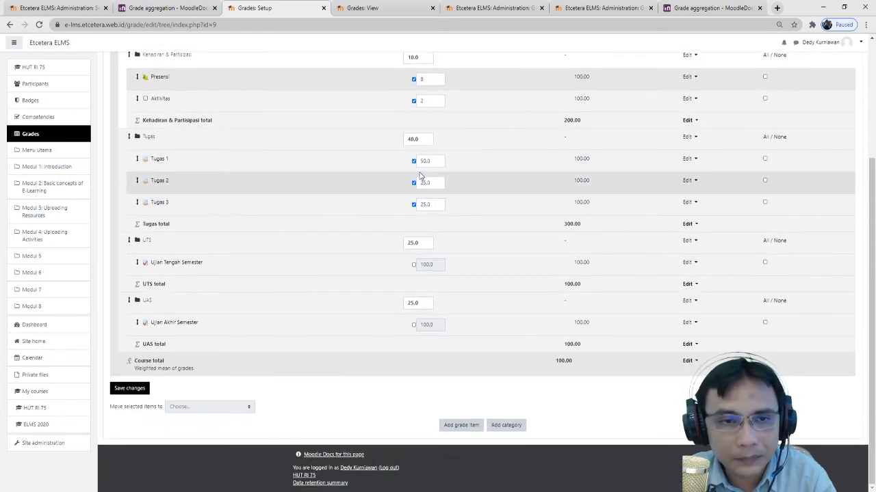
- Keep Tugas at 40.0, clear the Tugas 1–3 weight overrides, and save
double_click(432, 139)
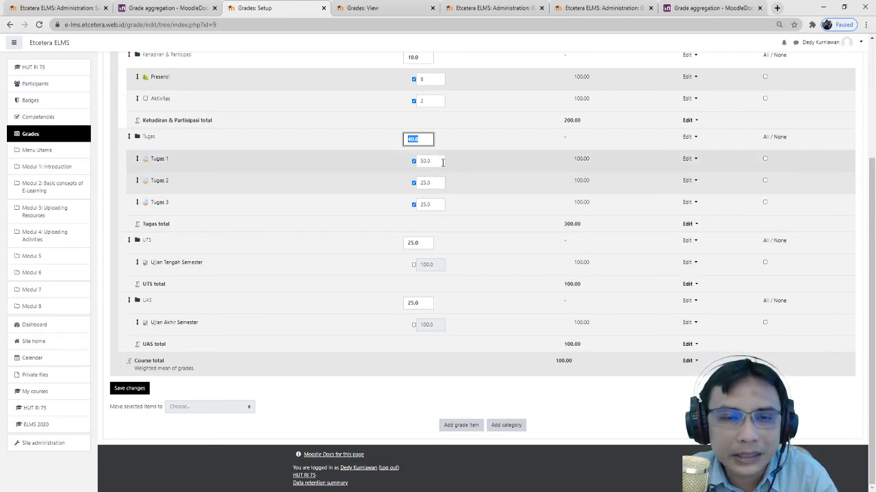
left_click(443, 162)
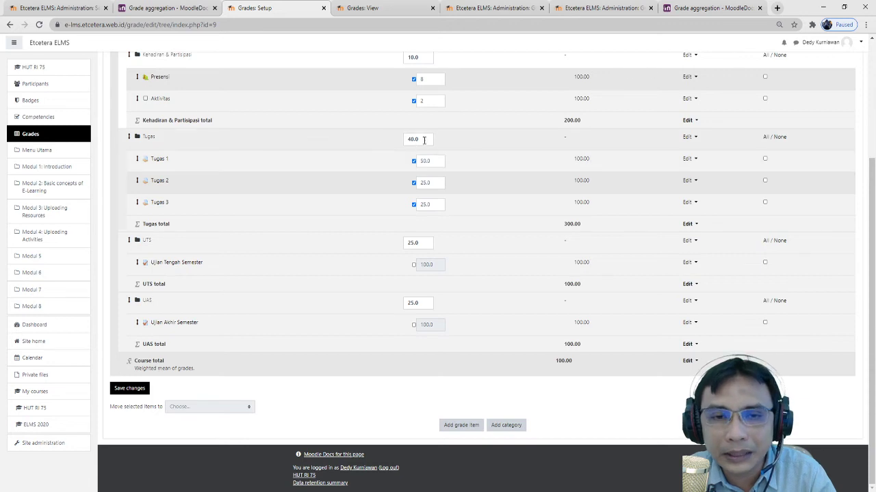
left_click(414, 162)
left_click(414, 183)
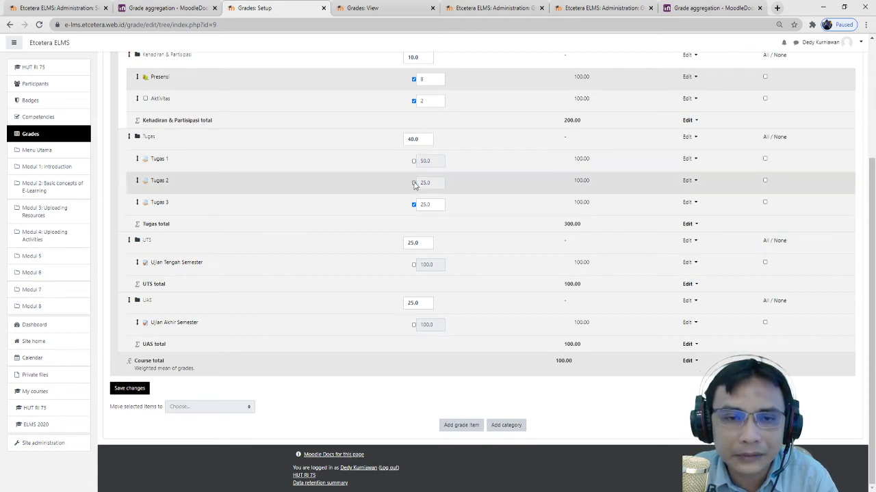
left_click(414, 204)
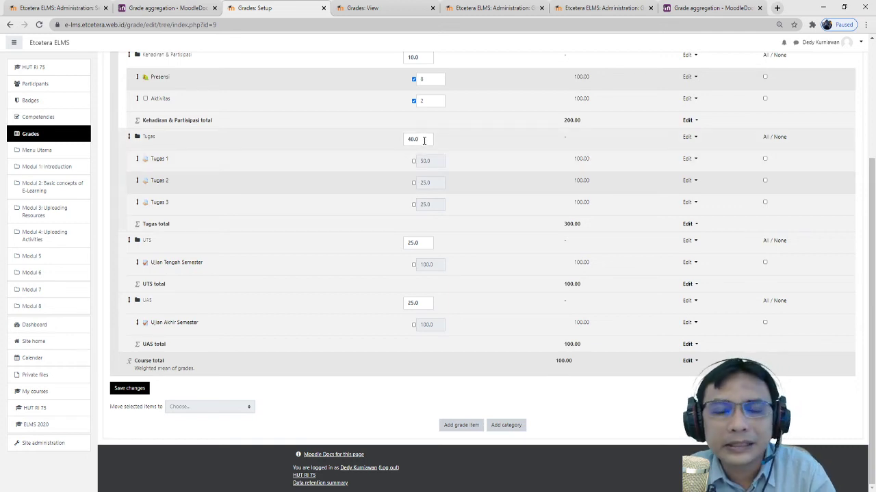
scroll(506, 164, "up", 3)
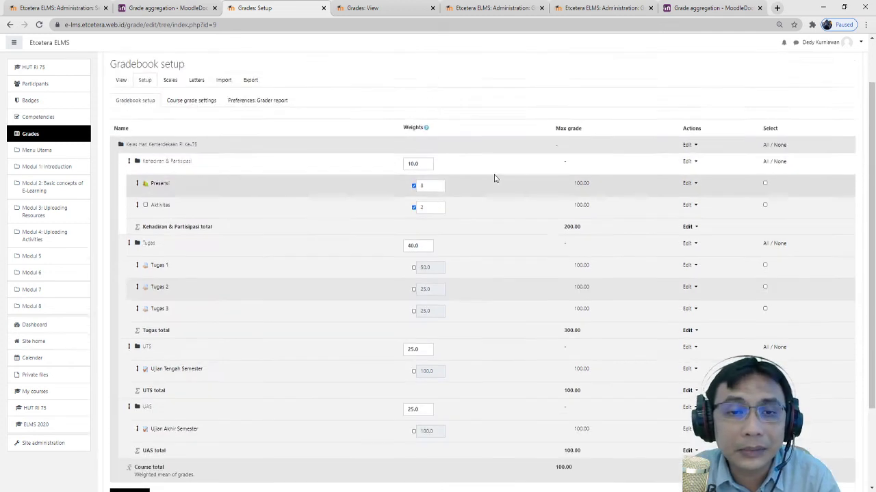
scroll(334, 200, "down", 3)
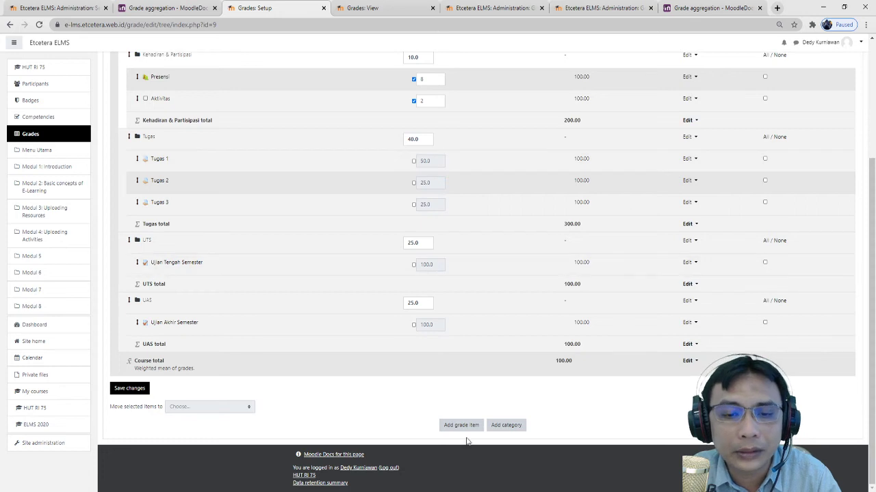
left_click(143, 388)
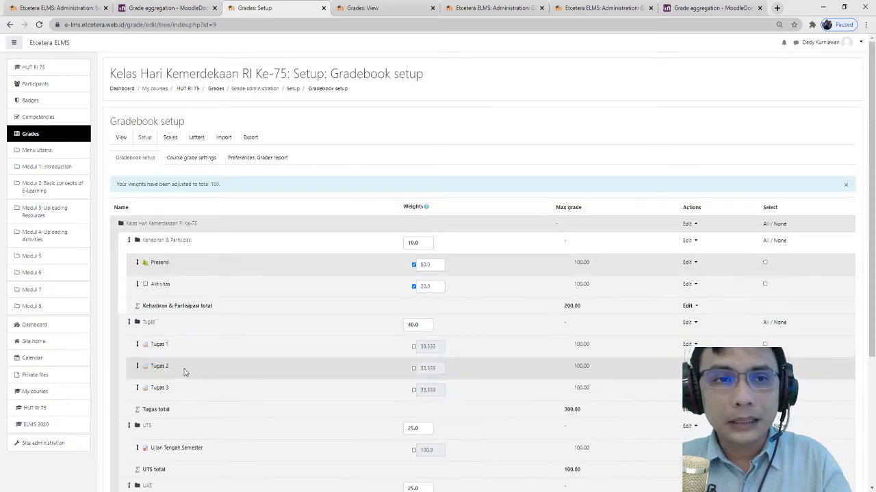
- Go back to the View section of the grade reports
scroll(527, 299, "down", 3)
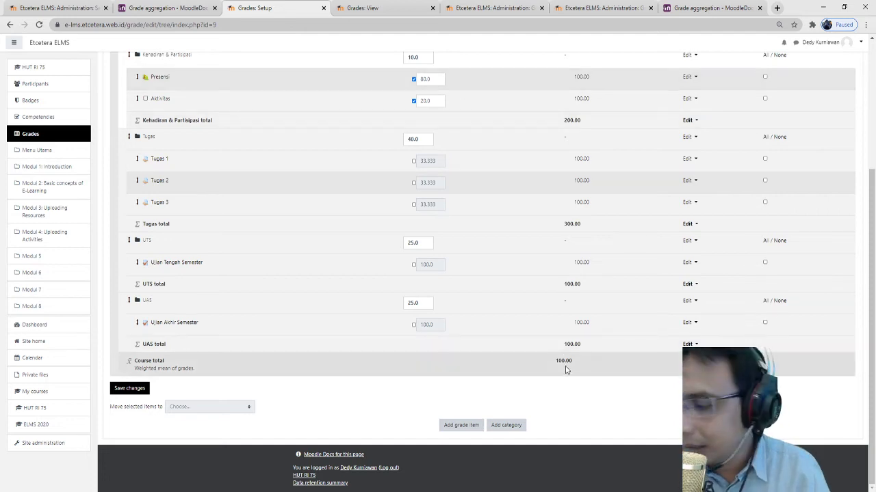
scroll(515, 370, "up", 5)
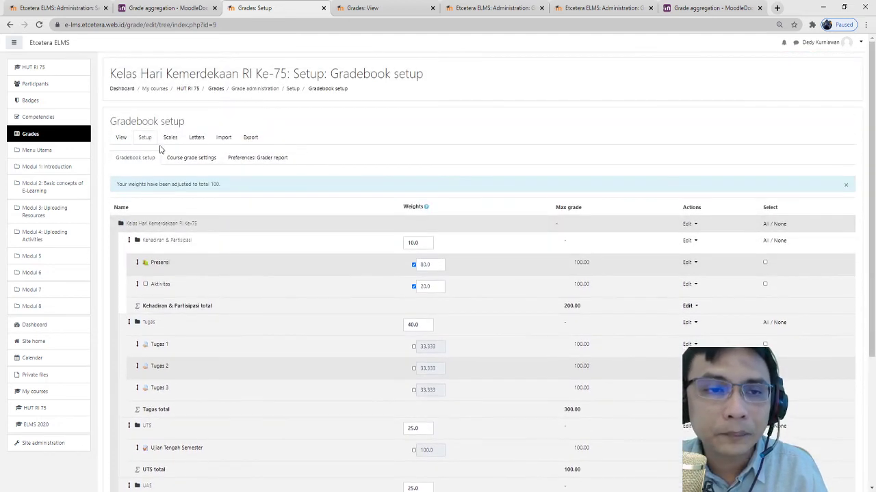
left_click(121, 139)
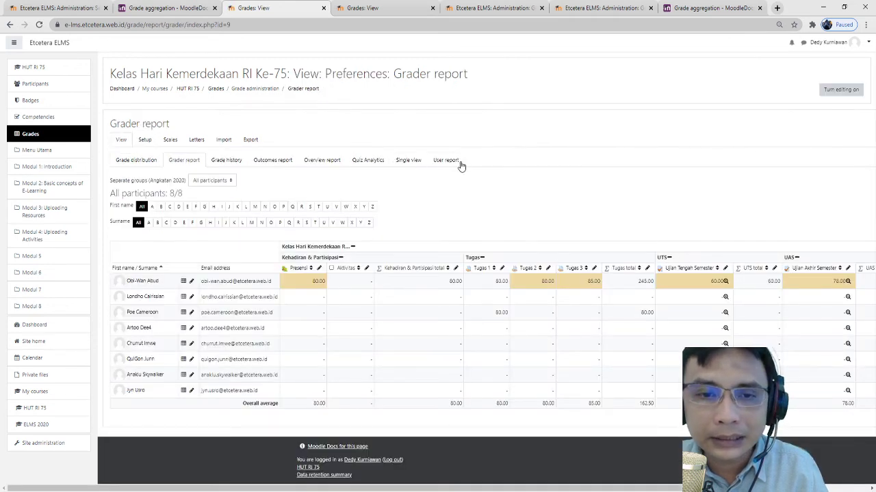
- Review the student's user report weights and 75.17 course total, then return to the grader report
left_click(458, 162)
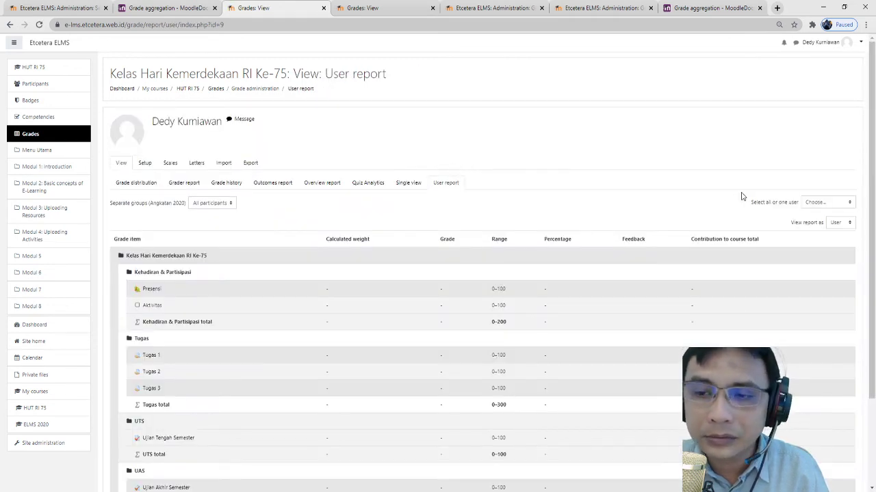
left_click(831, 226)
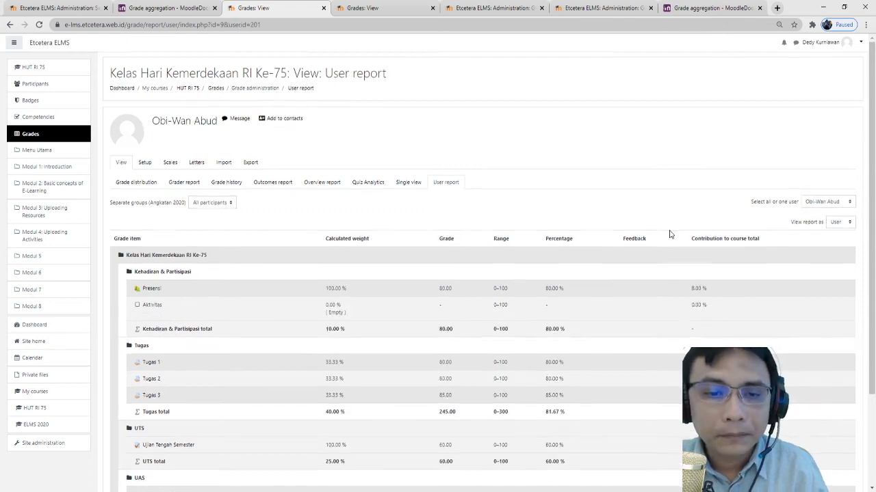
scroll(670, 235, "down", 3)
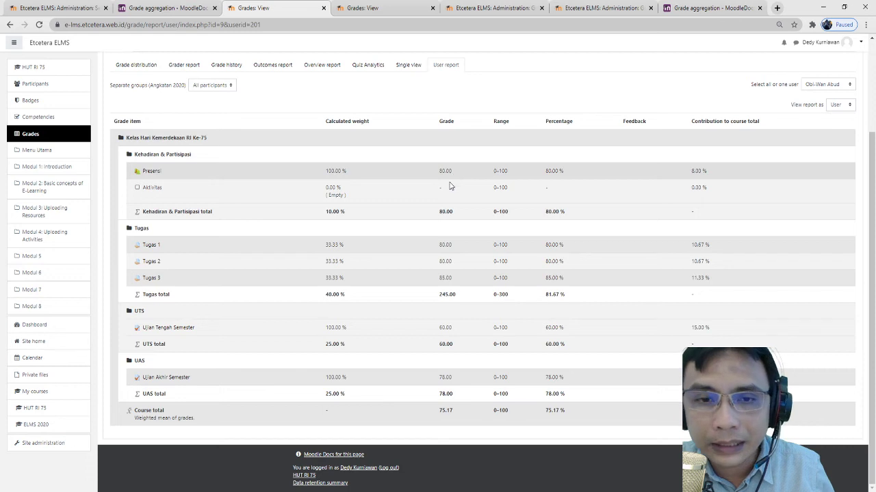
scroll(205, 137, "up", 1)
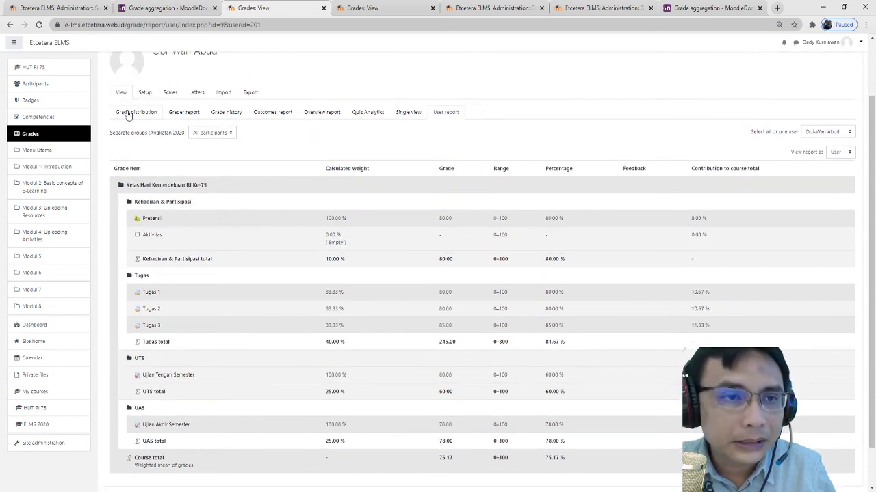
left_click(183, 113)
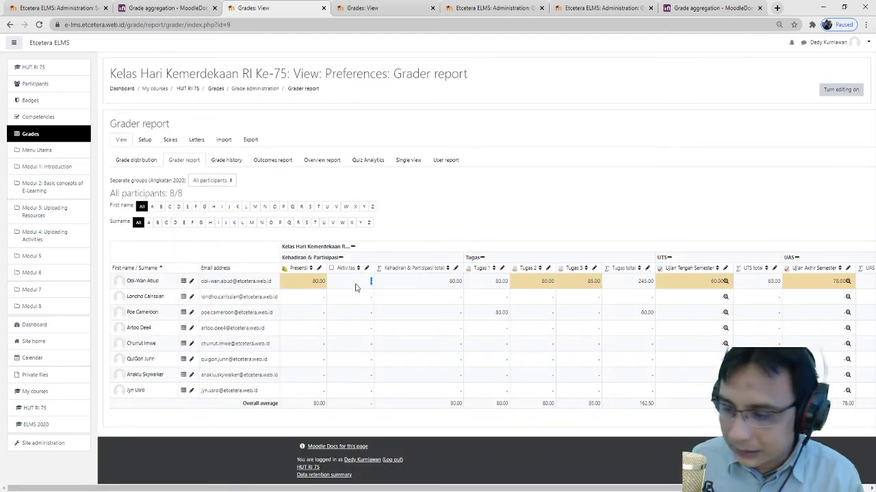
- Change the student's Presensi grade from 80 to 100 in Single view and save
left_click(313, 286)
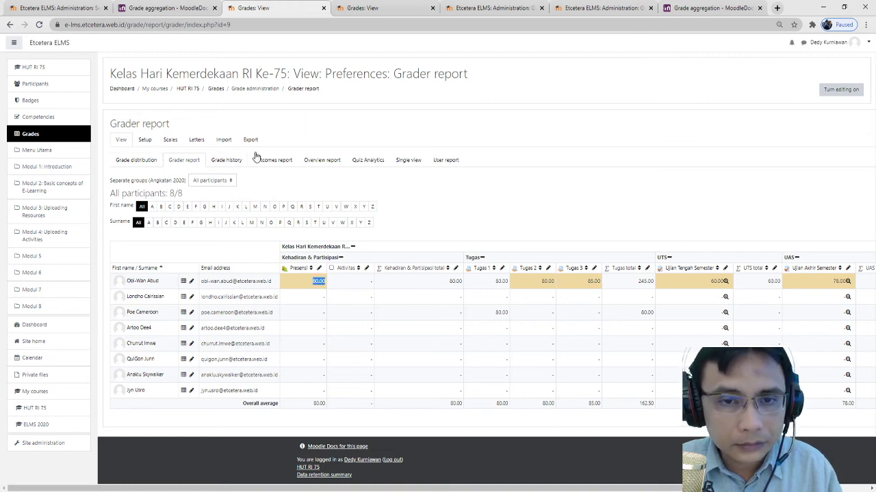
left_click(319, 269)
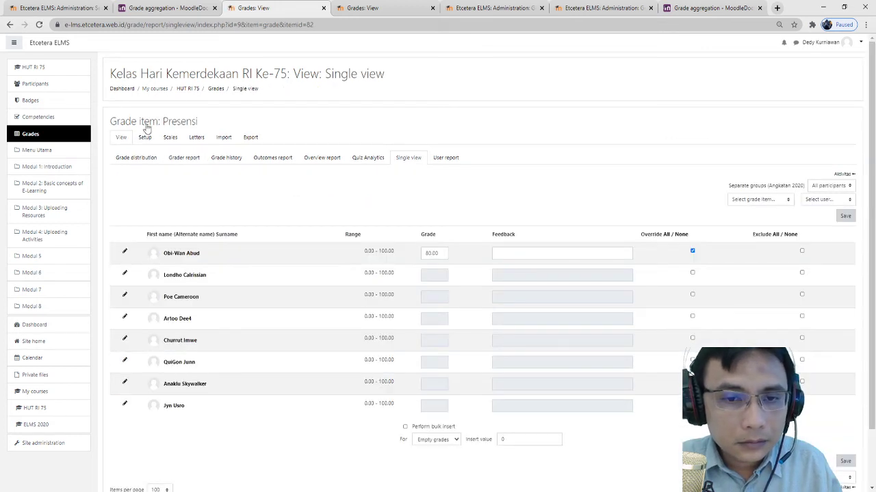
left_click_drag(448, 255, 378, 251)
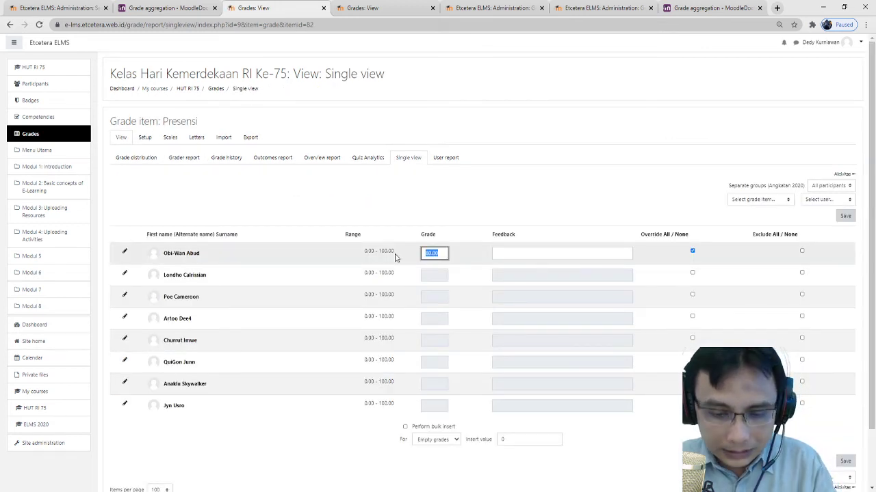
type("10")
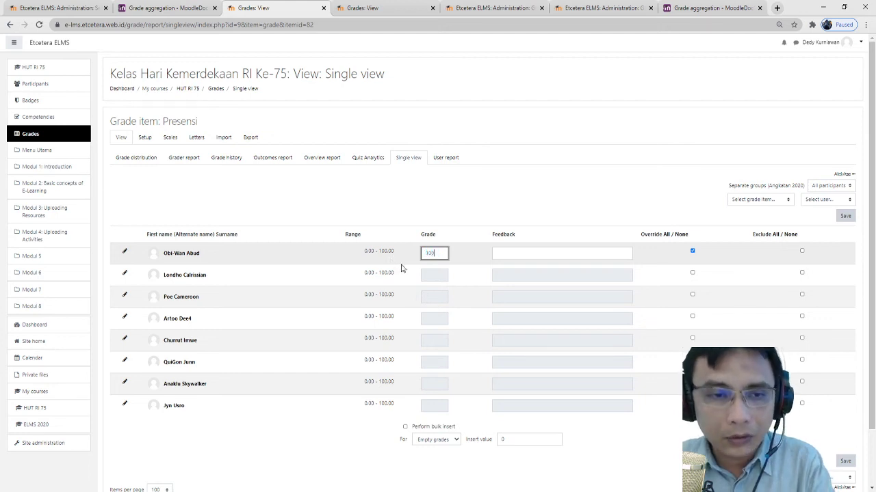
type("0")
left_click(845, 215)
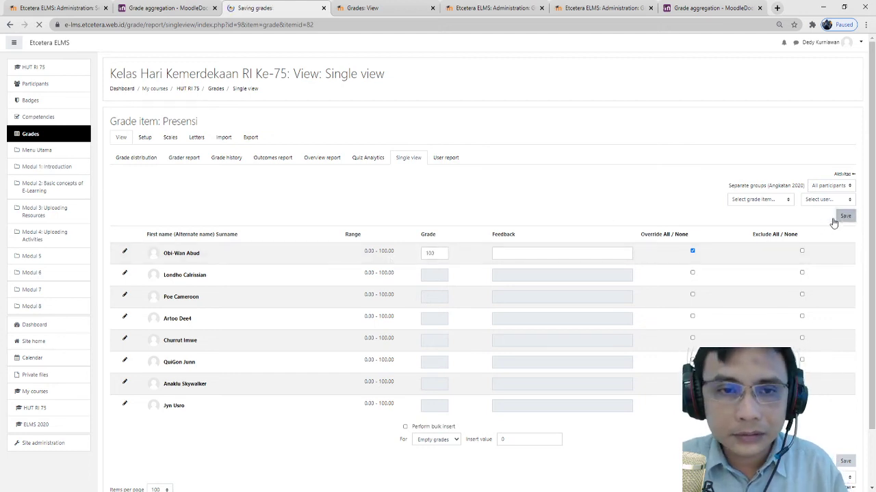
left_click(444, 81)
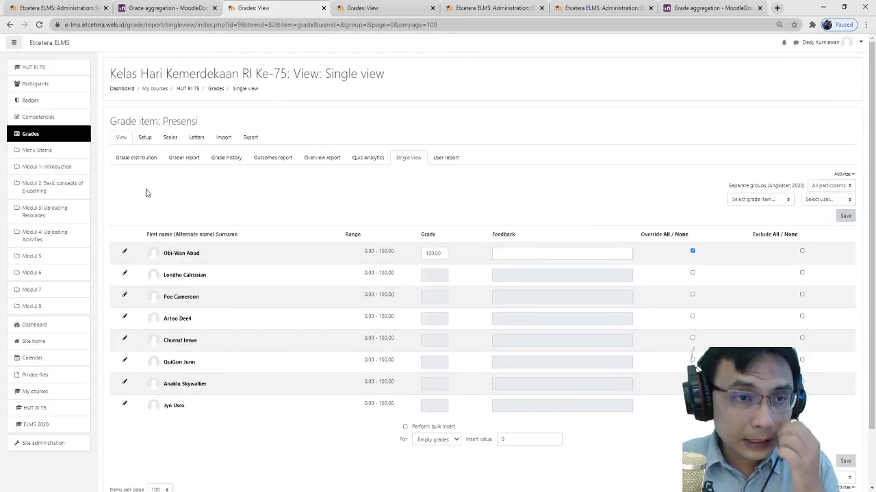
left_click(146, 140)
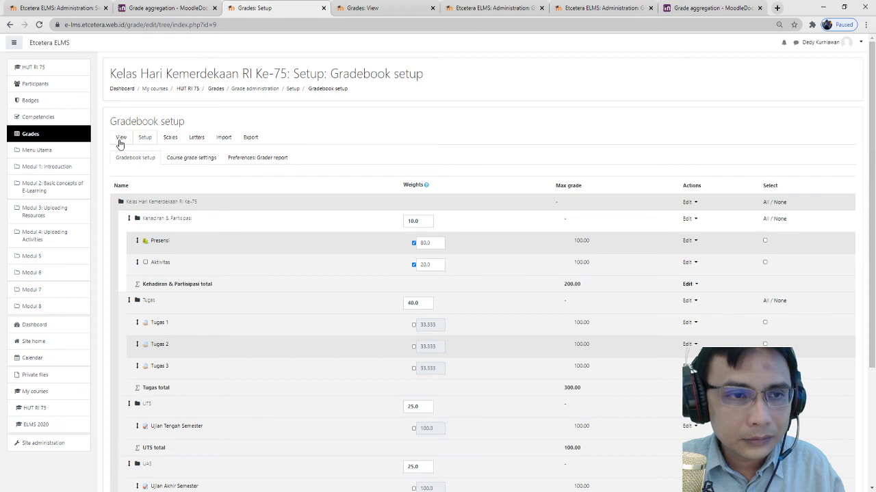
left_click(121, 139)
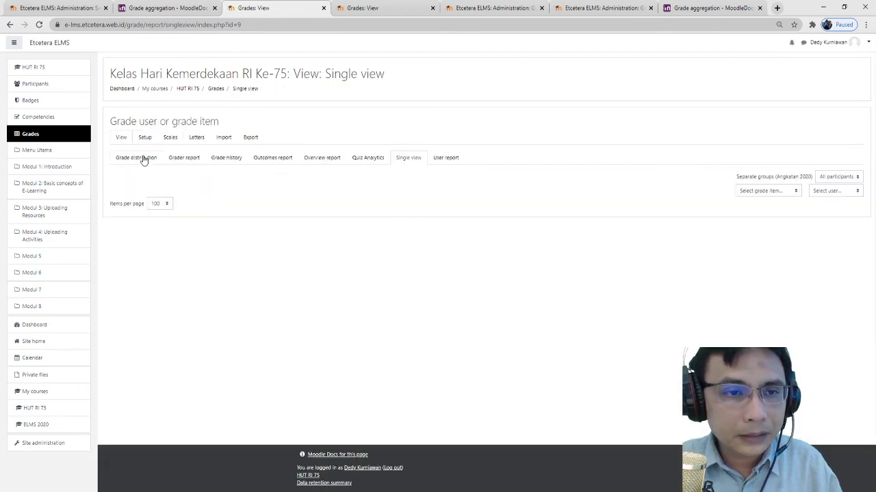
- Give the student an Aktivitas grade of 80 in Single view, then return to the grader report
left_click(182, 160)
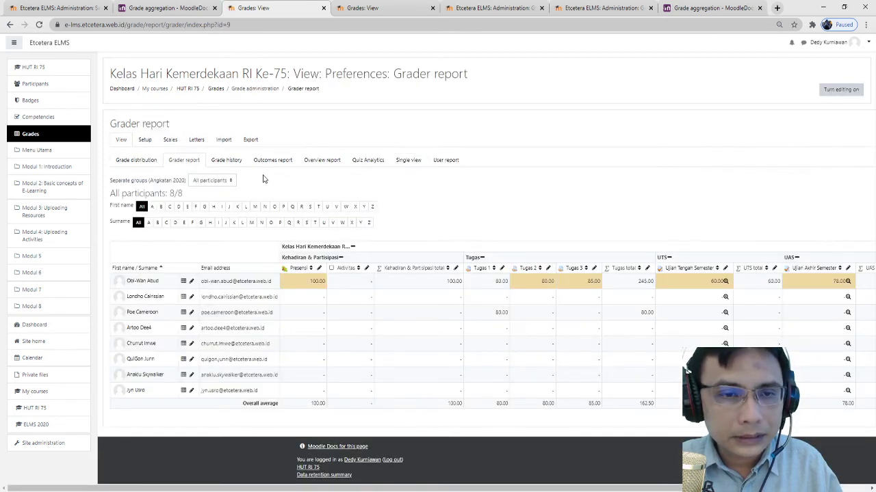
left_click(366, 269)
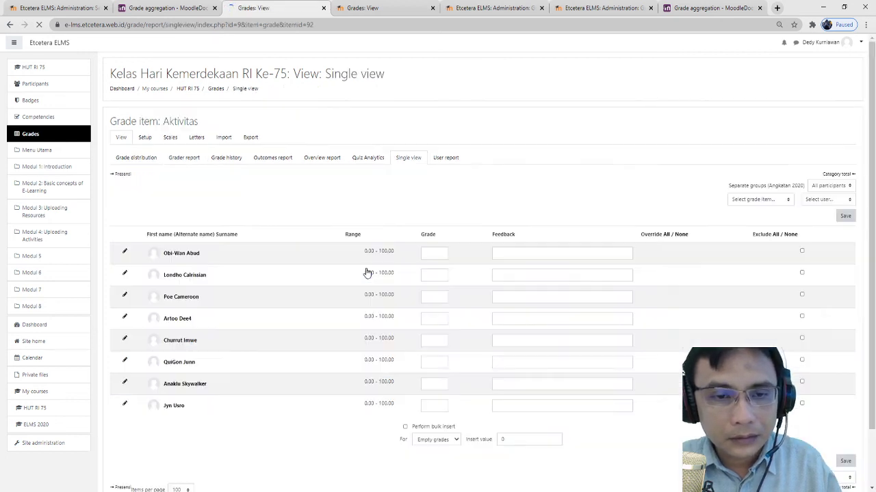
left_click(436, 253)
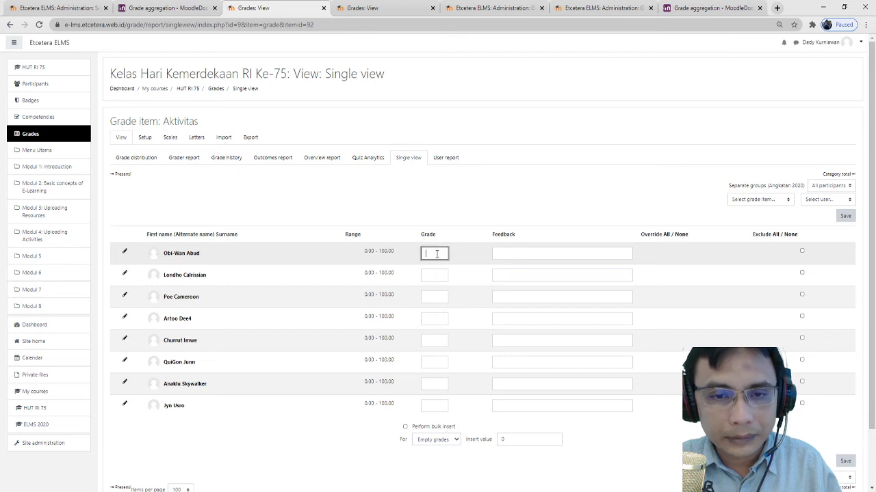
type("80")
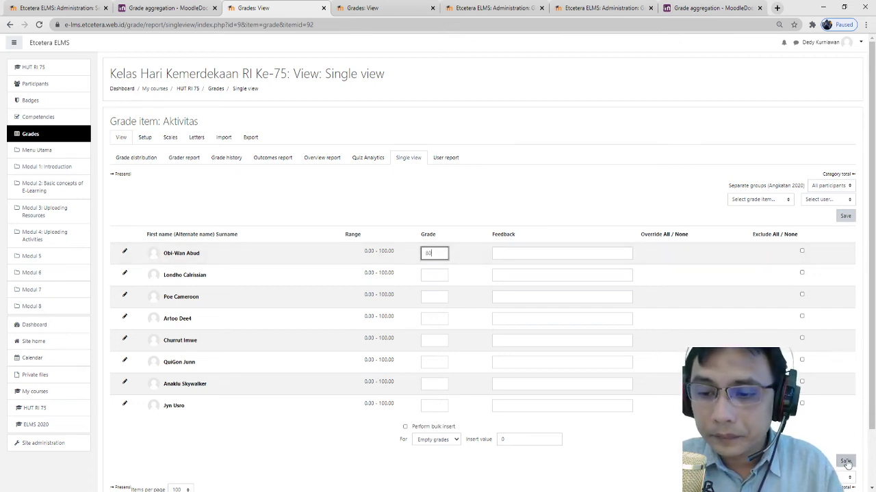
left_click(845, 462)
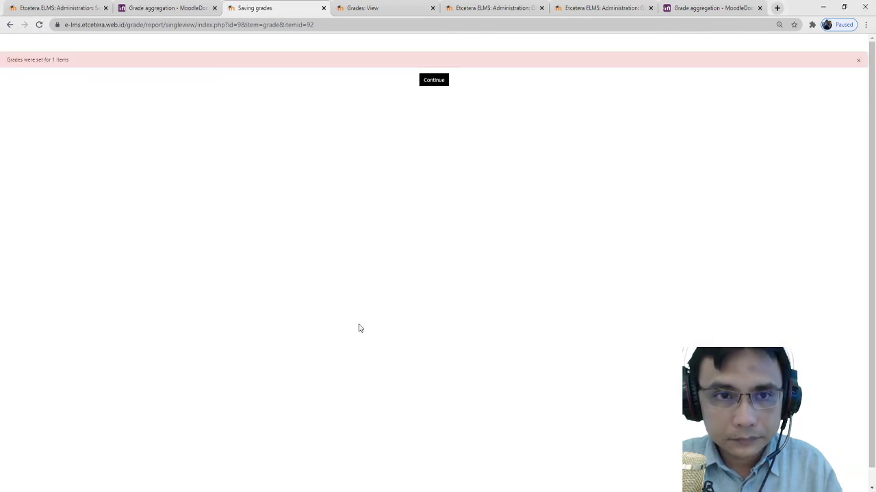
left_click(434, 84)
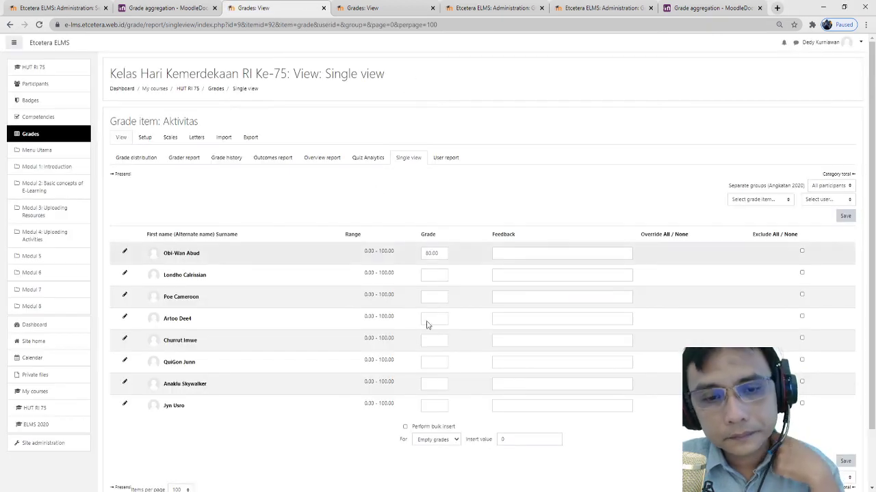
scroll(409, 321, "down", 1)
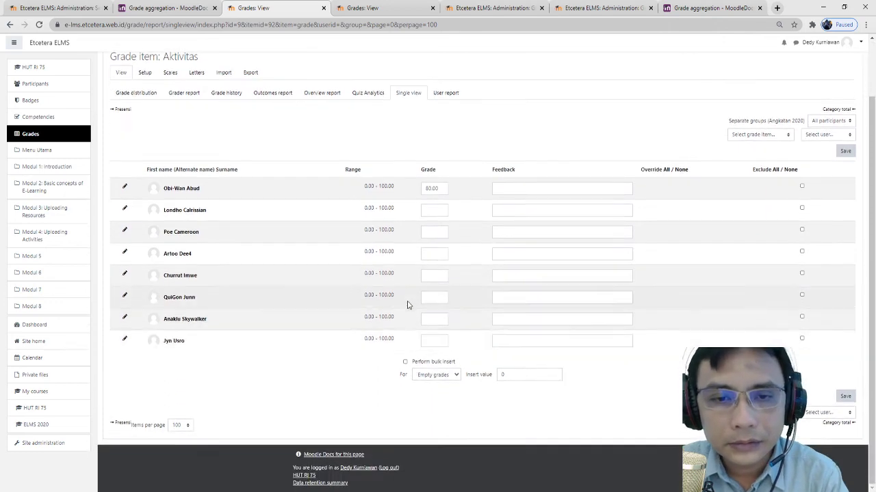
left_click(183, 94)
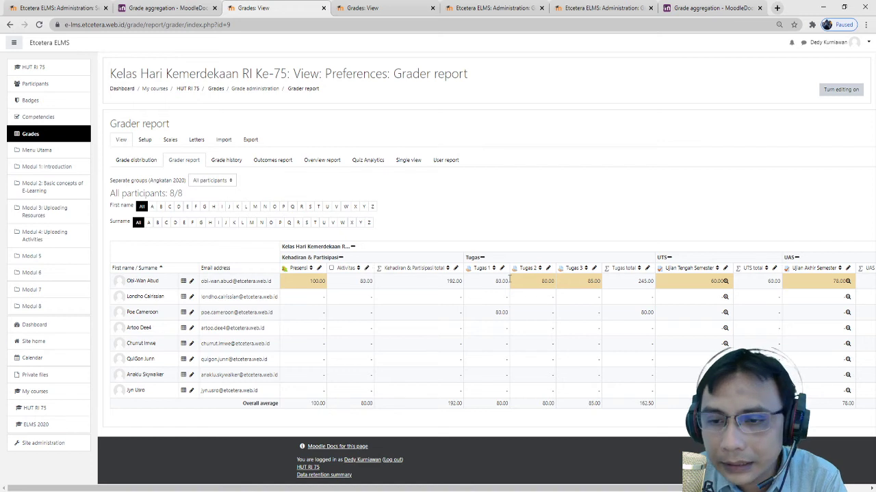
- Open a student's user report and check Presensi 100.00 and Aktivitas 80.00 weighted 20.00 %
left_click(438, 162)
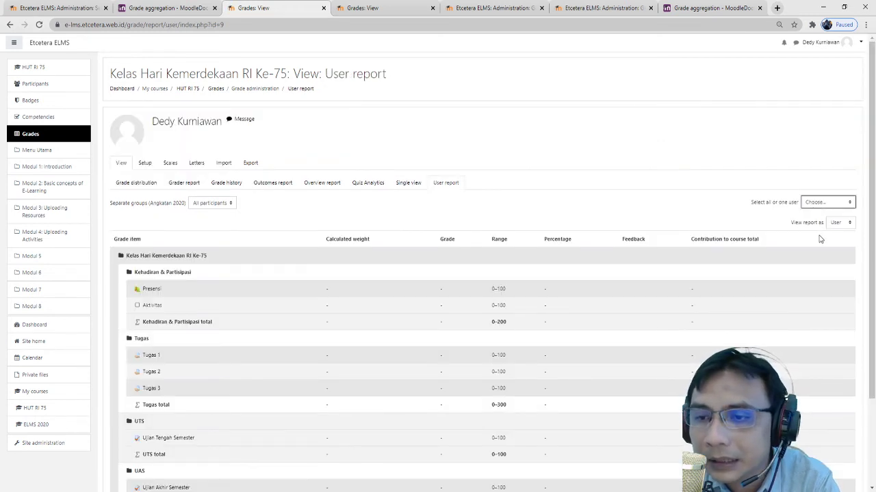
left_click(821, 230)
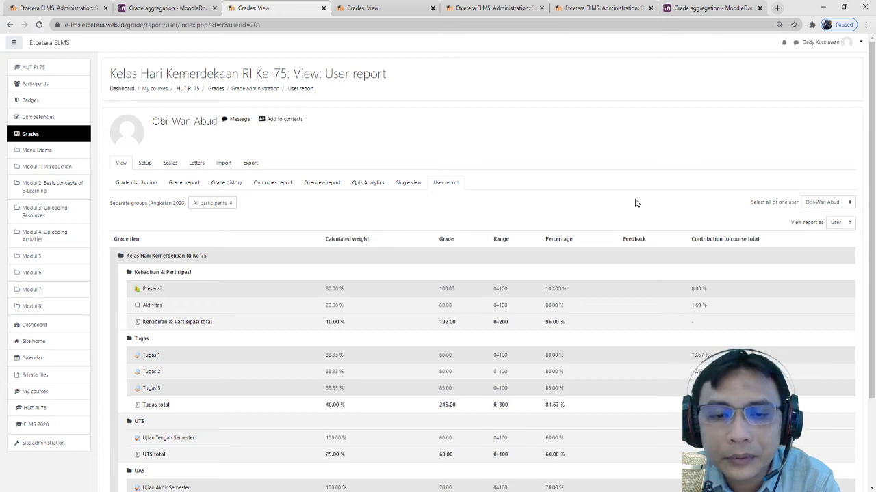
scroll(635, 204, "down", 3)
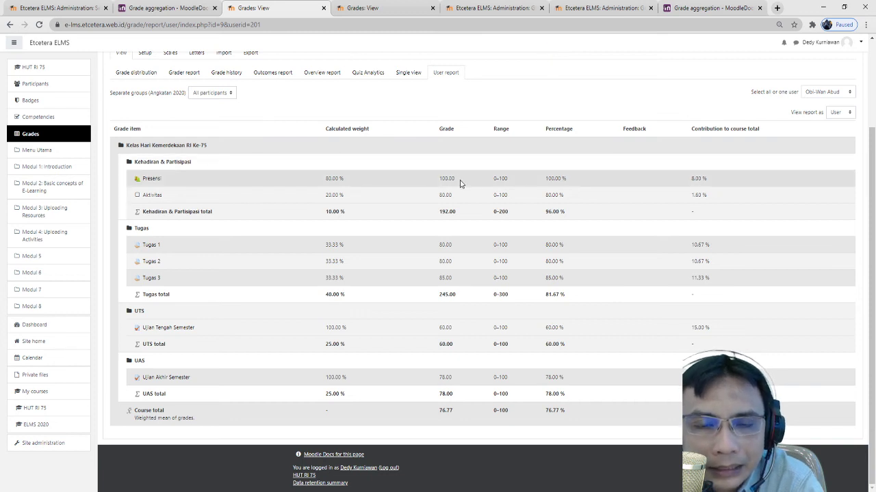
left_click_drag(460, 184, 442, 178)
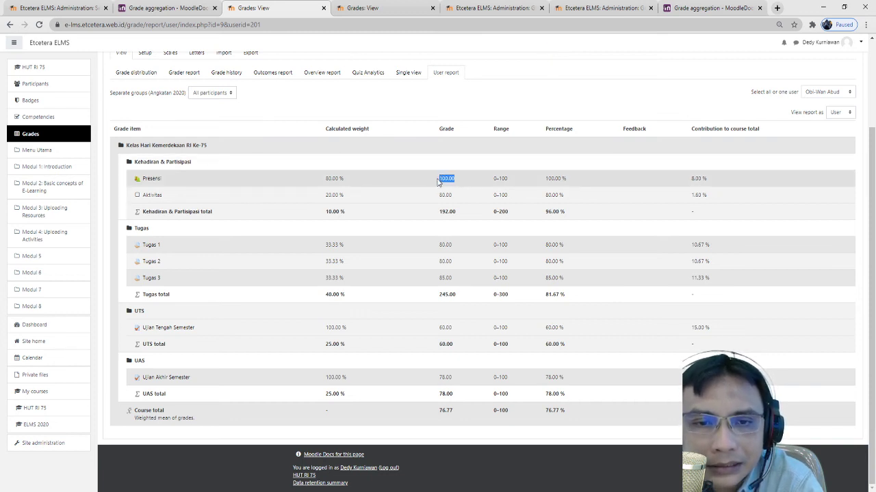
left_click(419, 183)
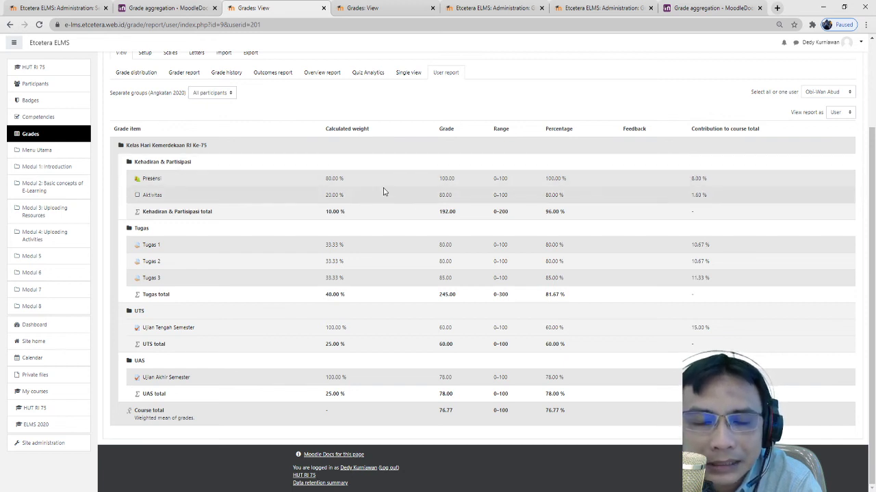
left_click_drag(435, 196, 458, 197)
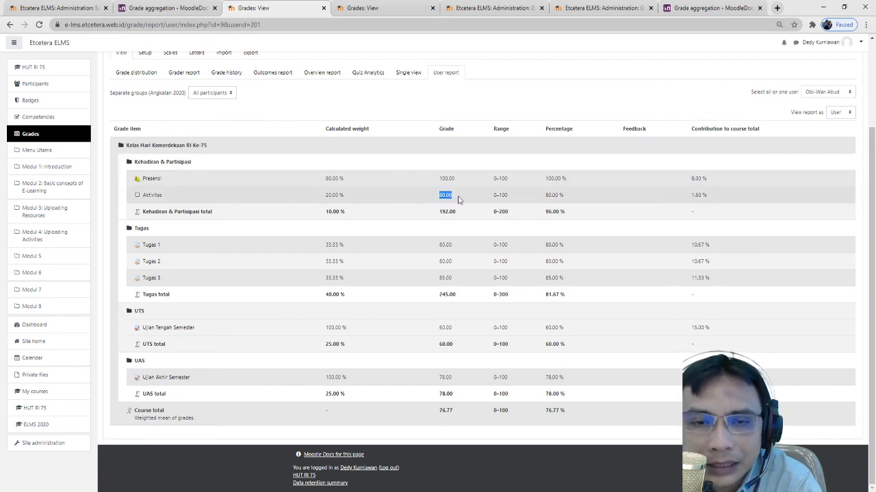
left_click(392, 196)
left_click_drag(345, 199, 321, 200)
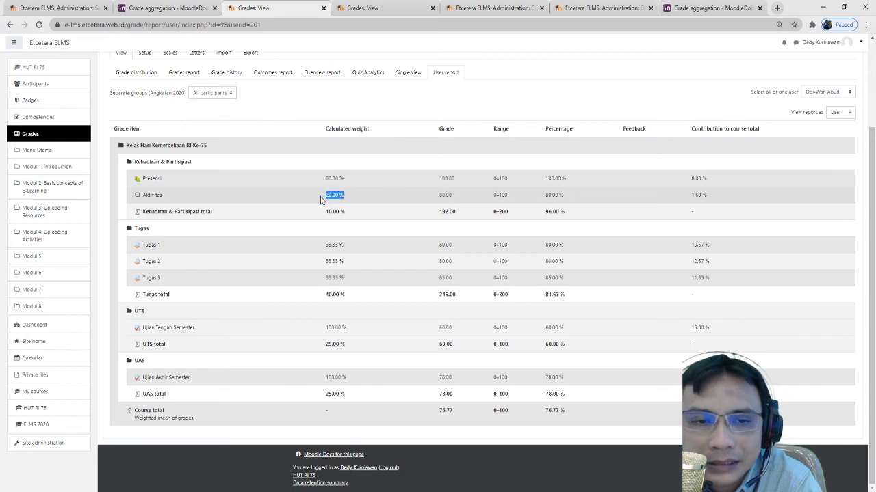
left_click(362, 199)
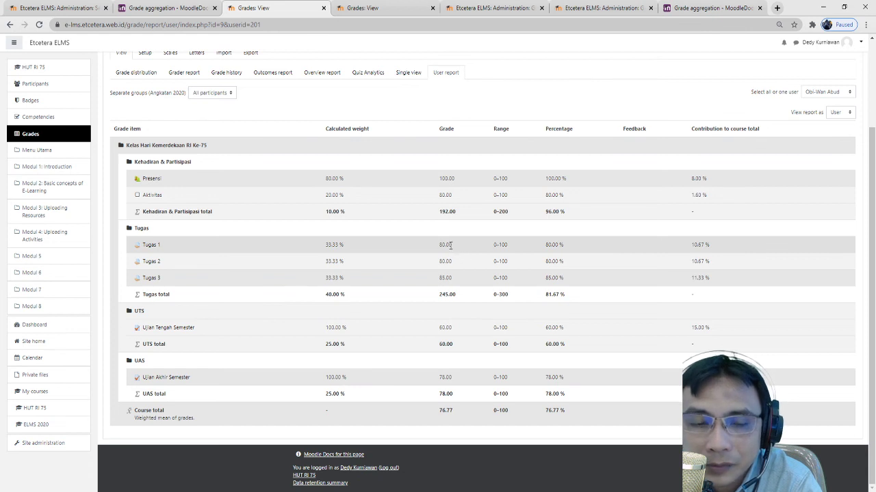
- Check the Tugas 1 weight of 33.33 % and the 76.77 course total, then return to the course
left_click_drag(348, 250, 322, 249)
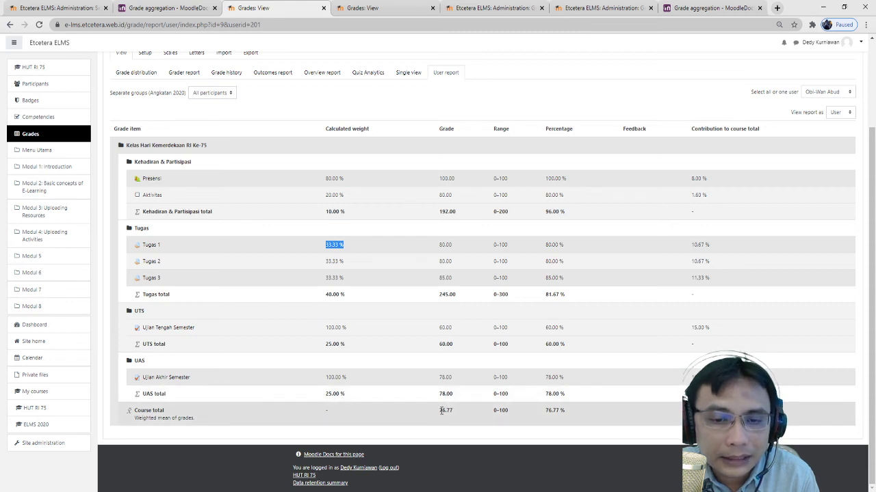
left_click_drag(459, 415, 437, 412)
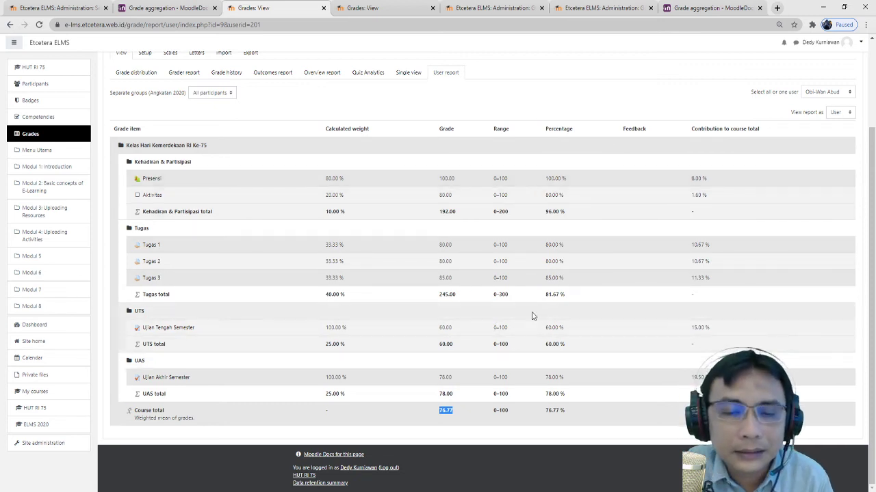
scroll(504, 307, "up", 2)
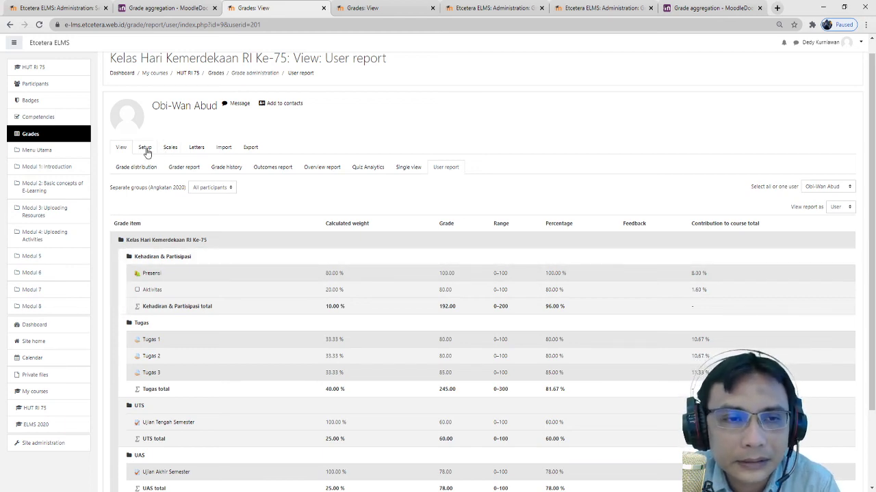
left_click(197, 74)
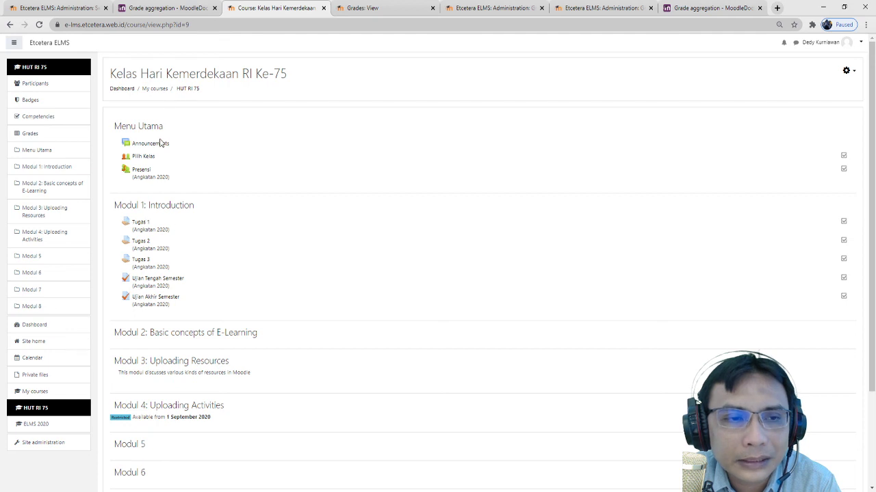
- Set the Presensi attendance activity's maximum grade to 5 and save back to the course
left_click(140, 171)
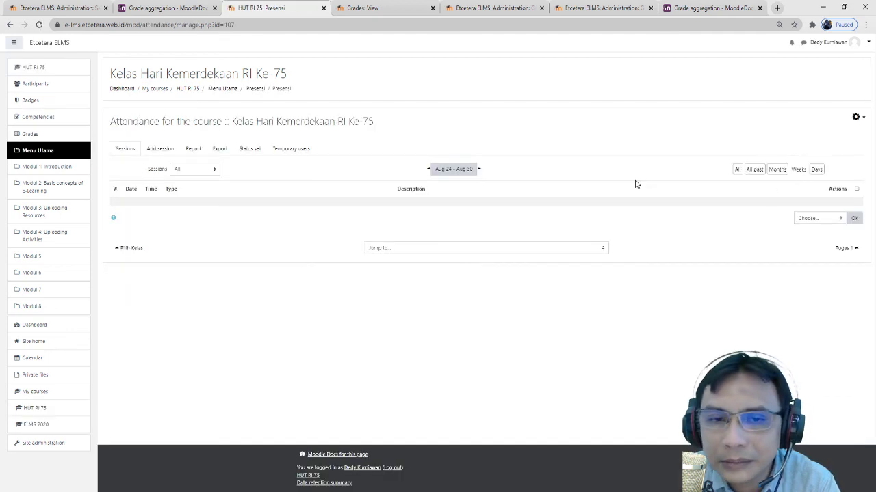
left_click(856, 117)
left_click(835, 133)
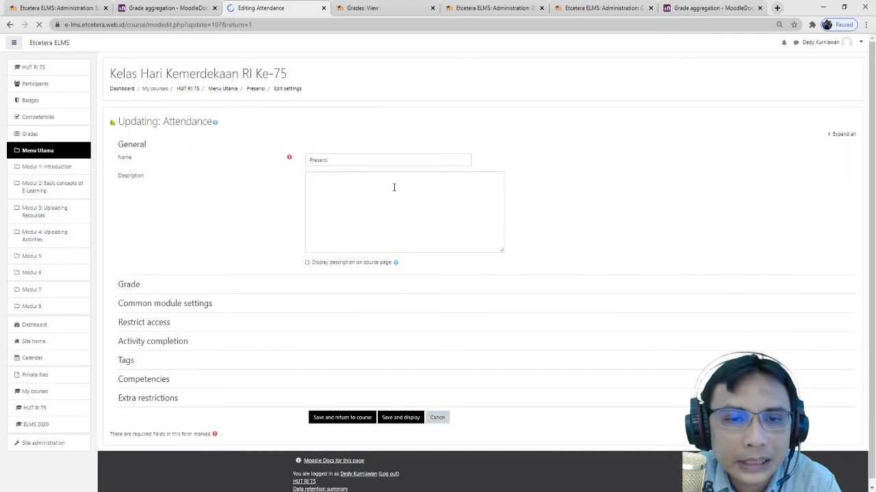
left_click(140, 292)
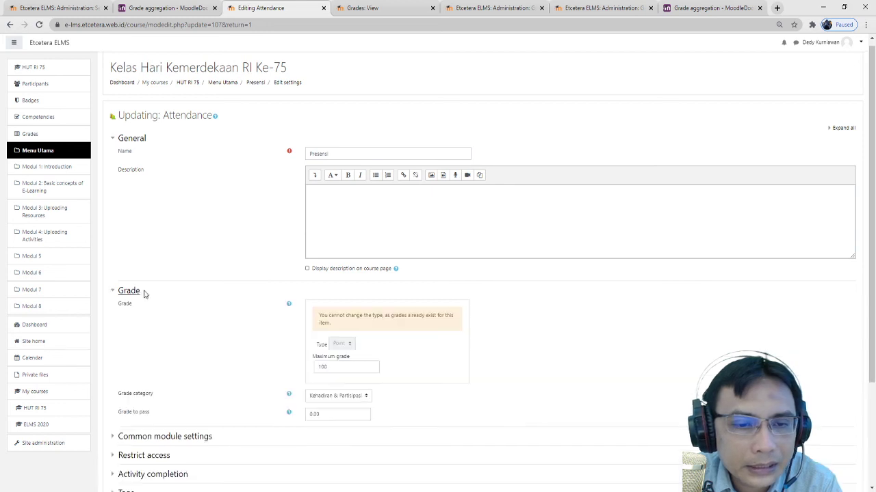
scroll(143, 293, "down", 3)
double_click(352, 229)
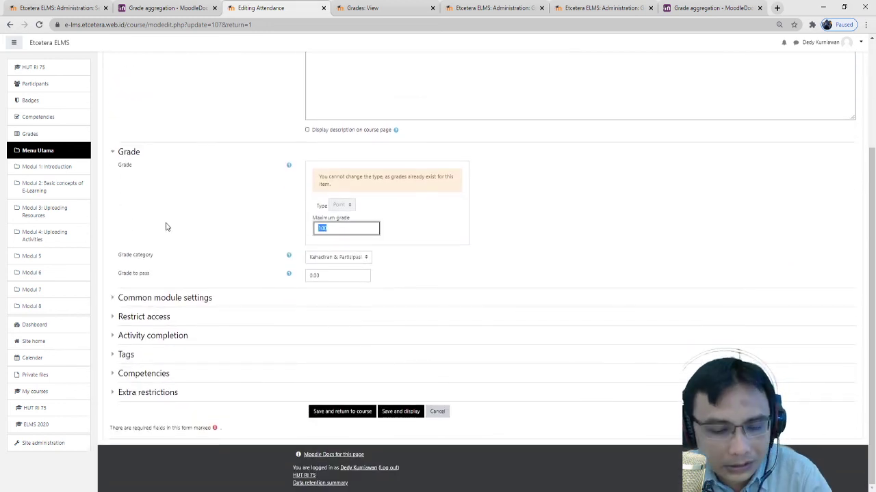
type("5")
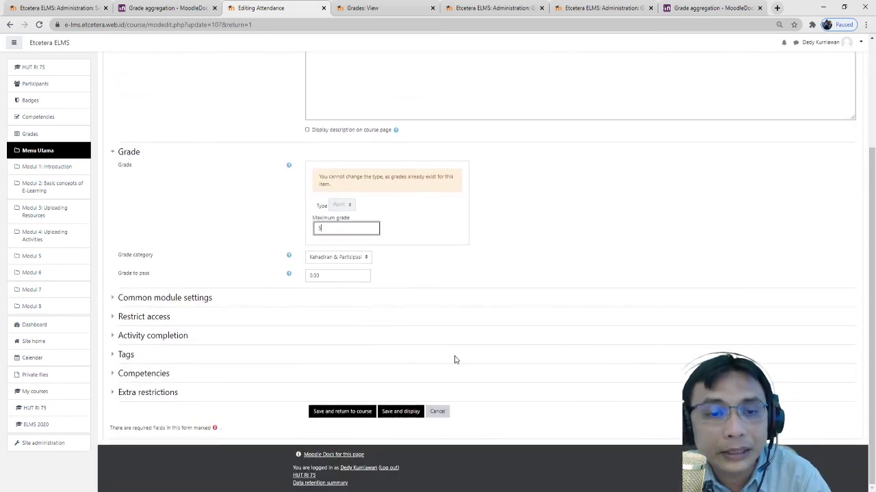
left_click(342, 414)
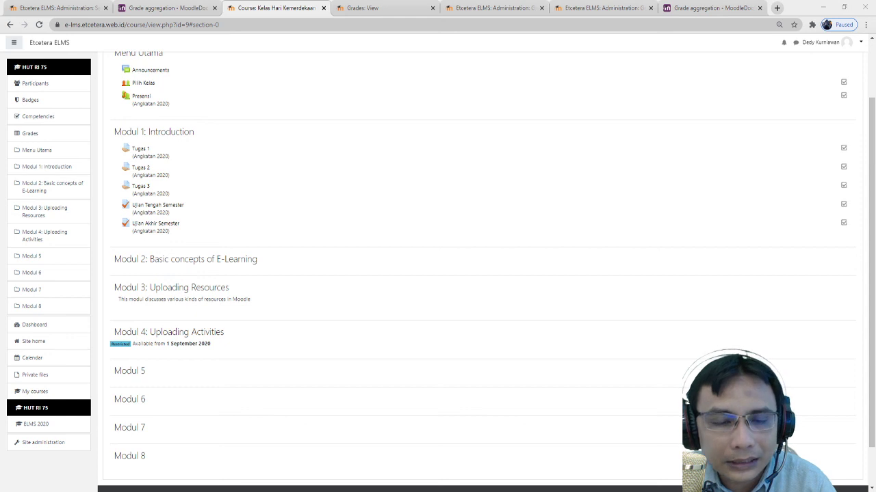
scroll(168, 282, "down", 1)
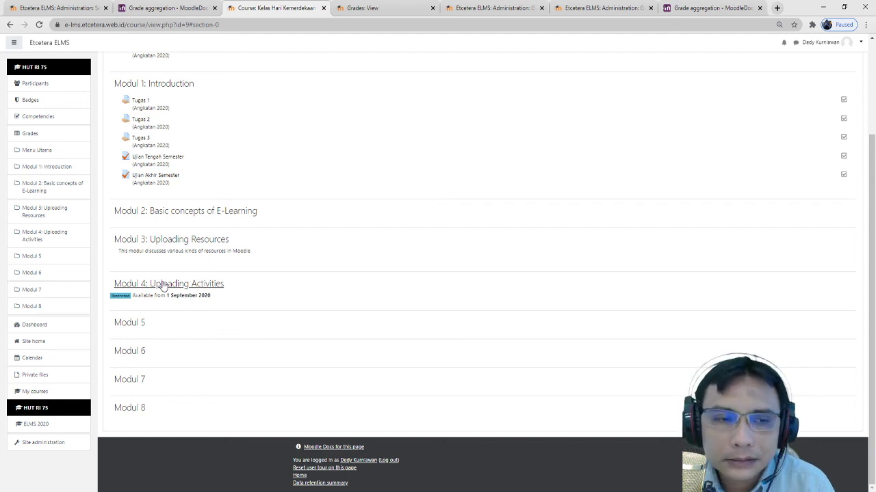
scroll(434, 246, "up", 2)
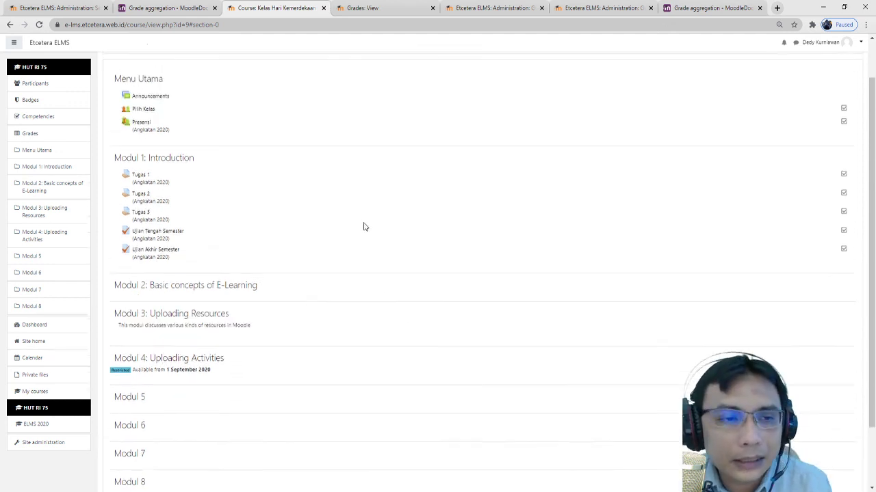